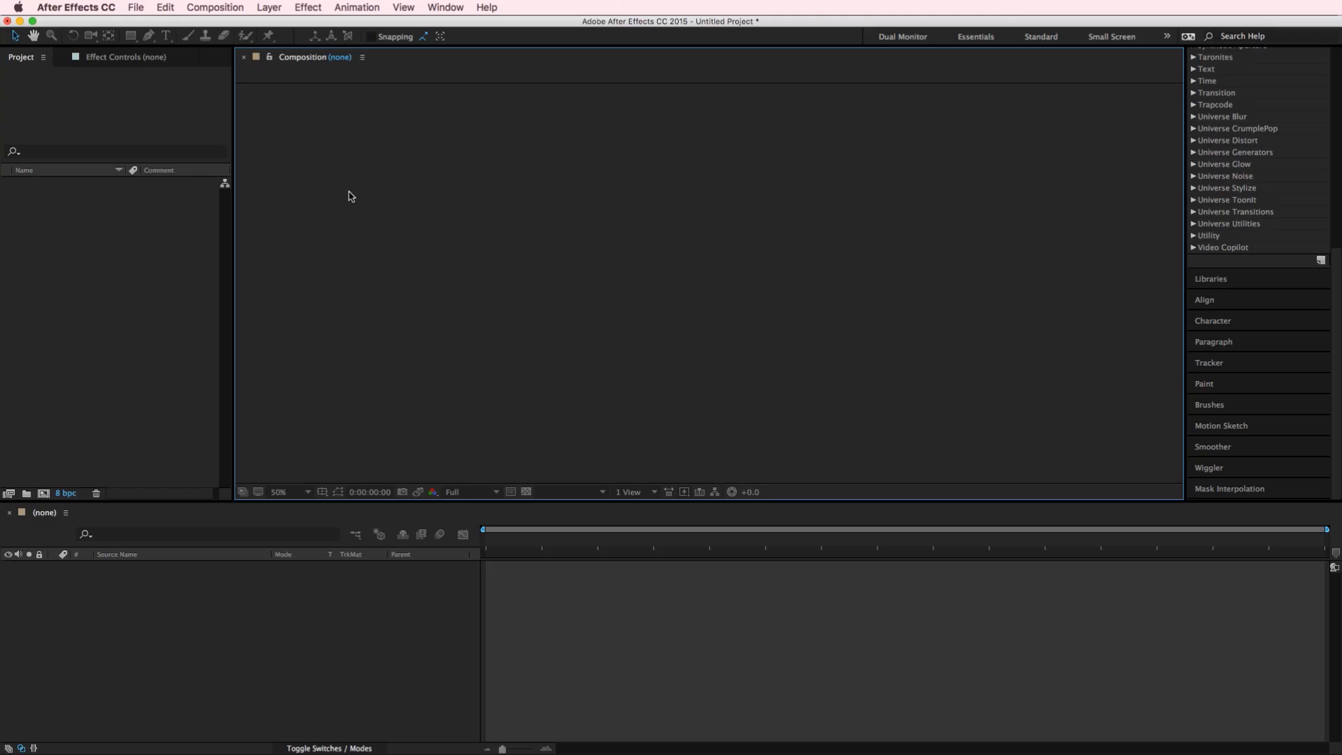
Create a new MAXON CINEMA 4D file named Untitled on the Desktop, replacing the existing file of that name
click(135, 9)
mouse_move(161, 24)
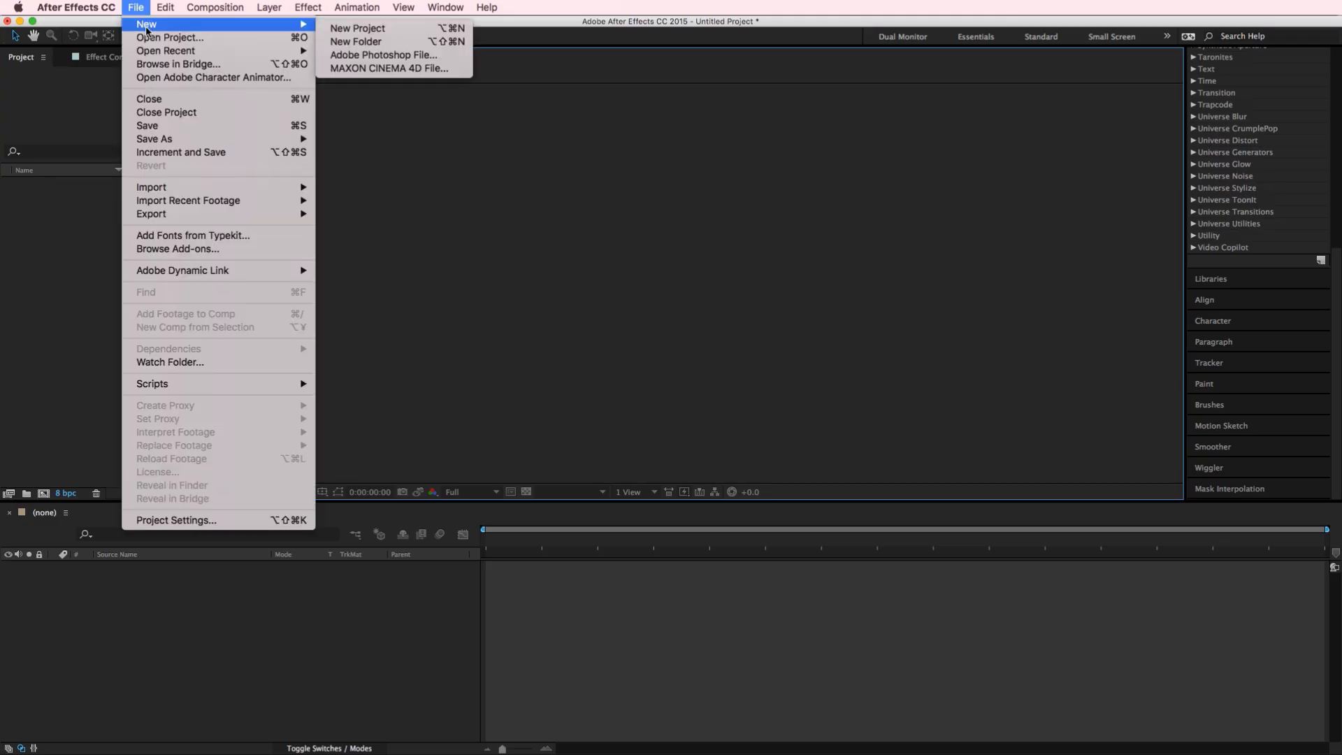
click(423, 70)
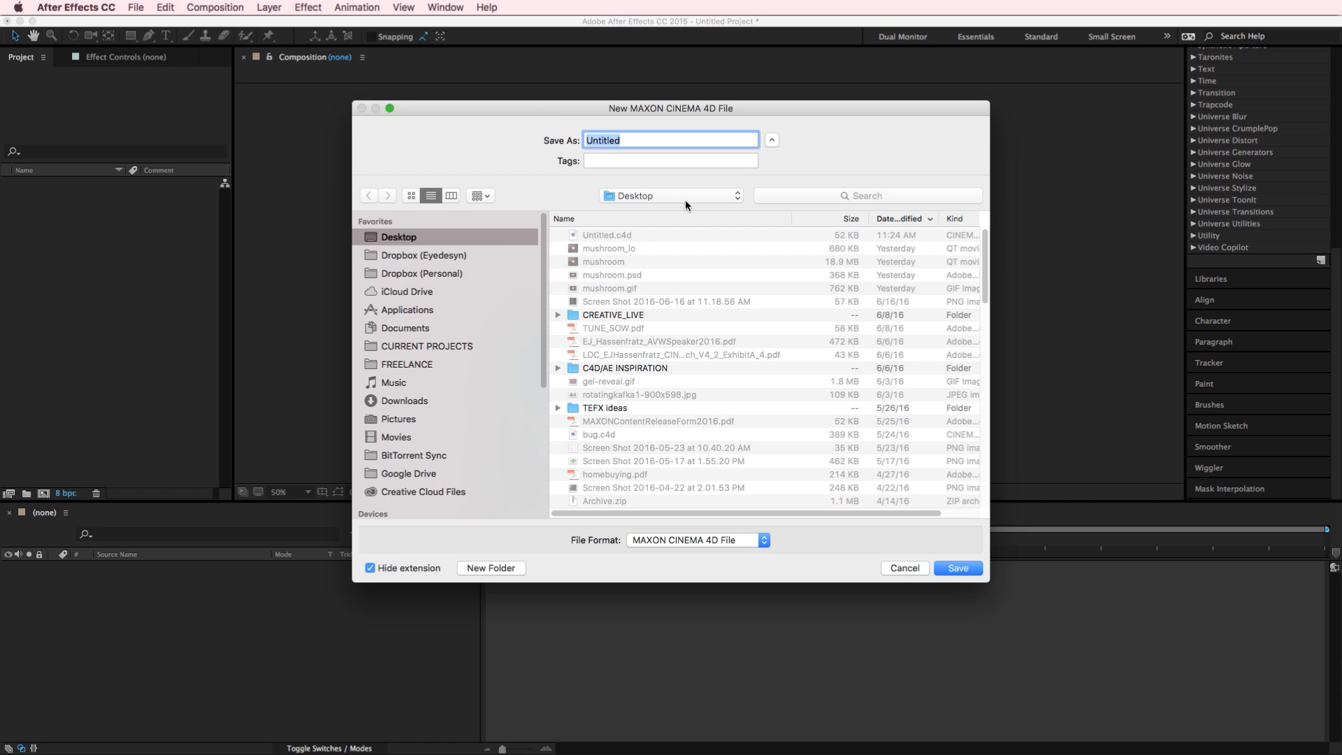
click(956, 567)
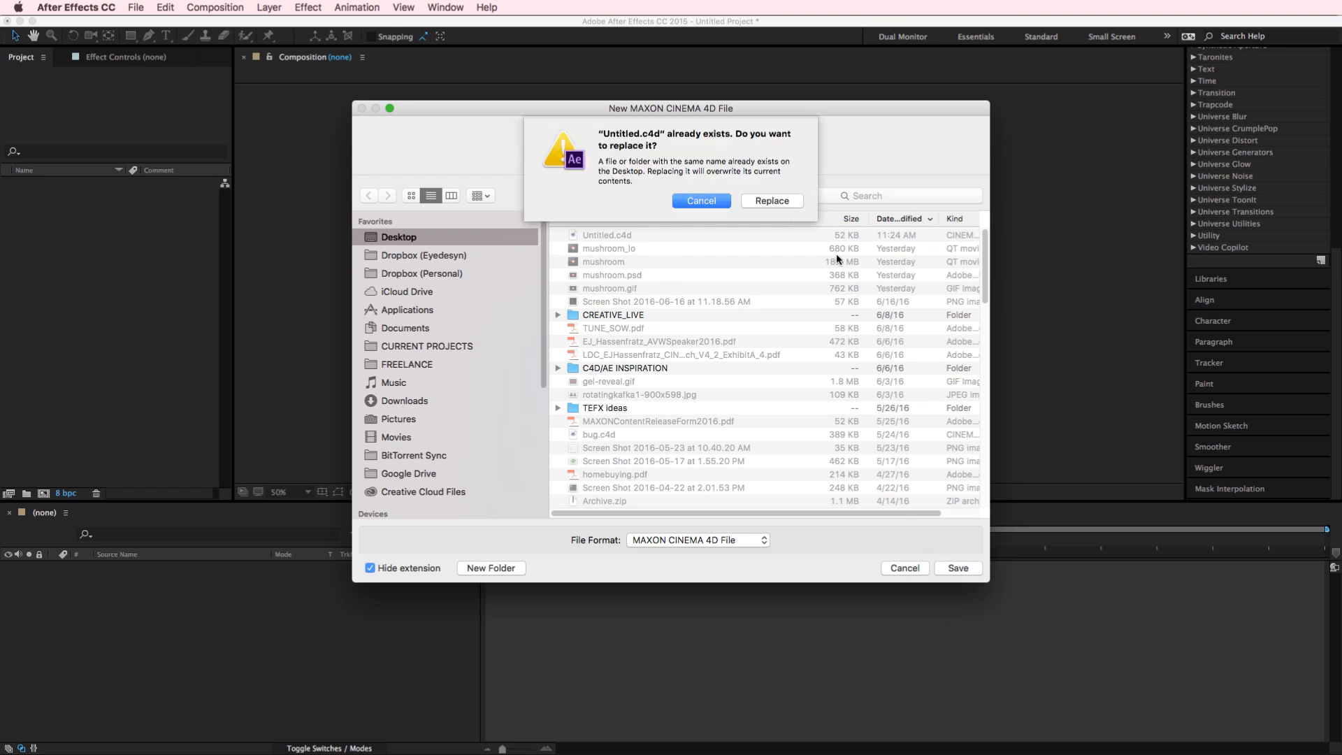
click(769, 192)
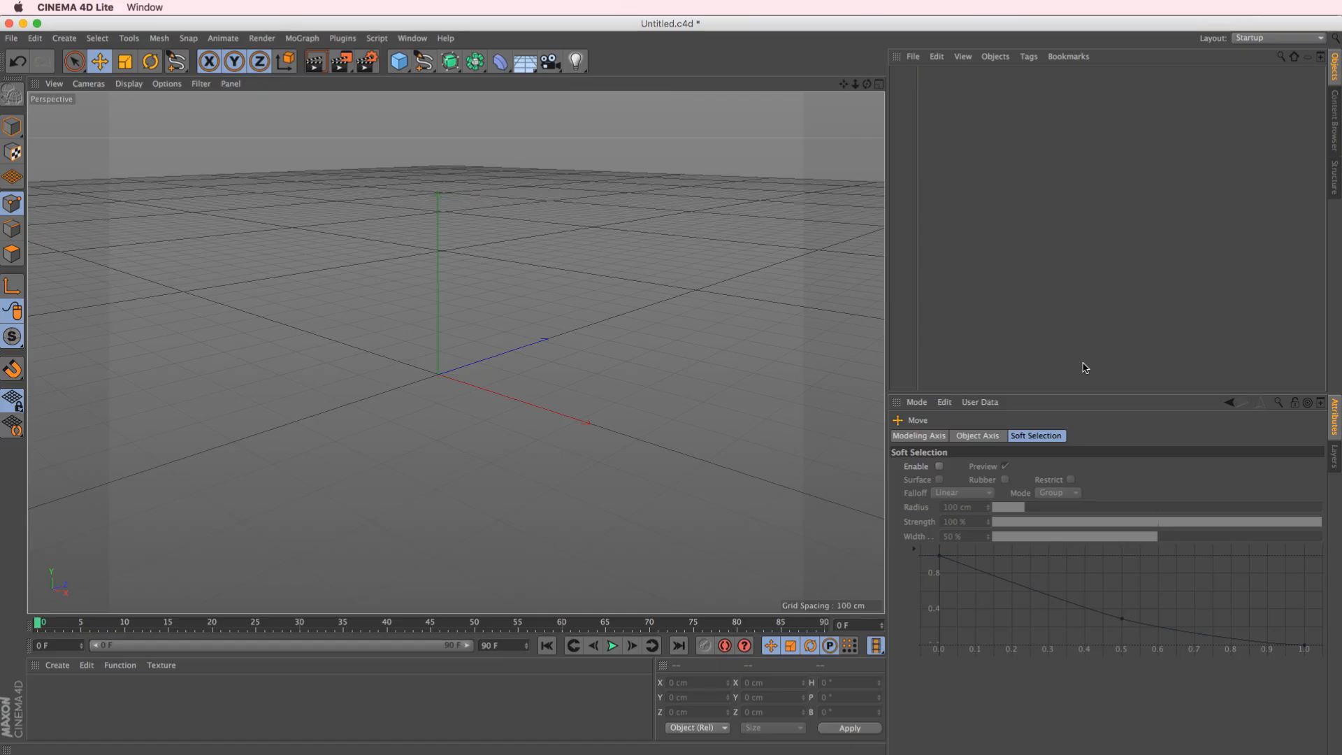
Draw a looping Freehand spline across the Perspective view and finish with the Move tool active
click(425, 63)
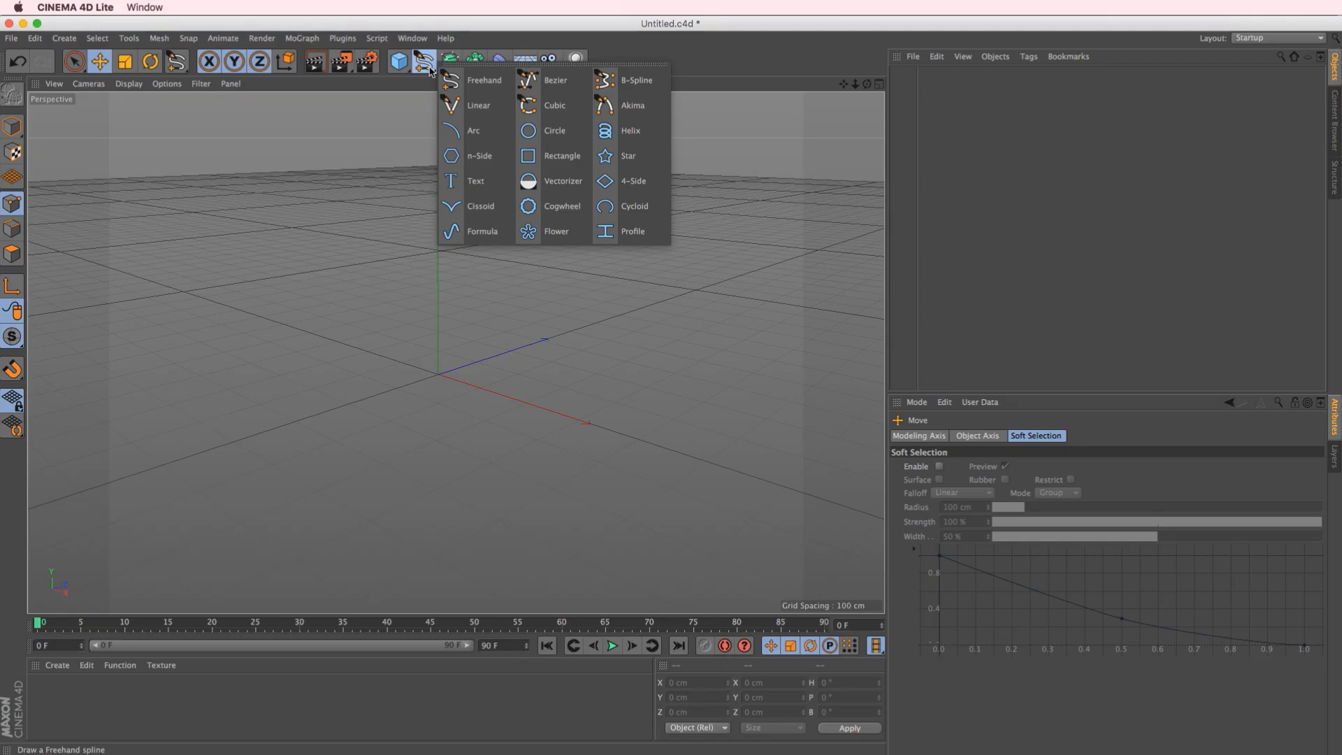
click(481, 83)
mouse_move(279, 245)
mouse_down()
mouse_move(372, 283)
mouse_move(302, 357)
mouse_move(349, 200)
mouse_move(343, 321)
mouse_move(485, 404)
mouse_up()
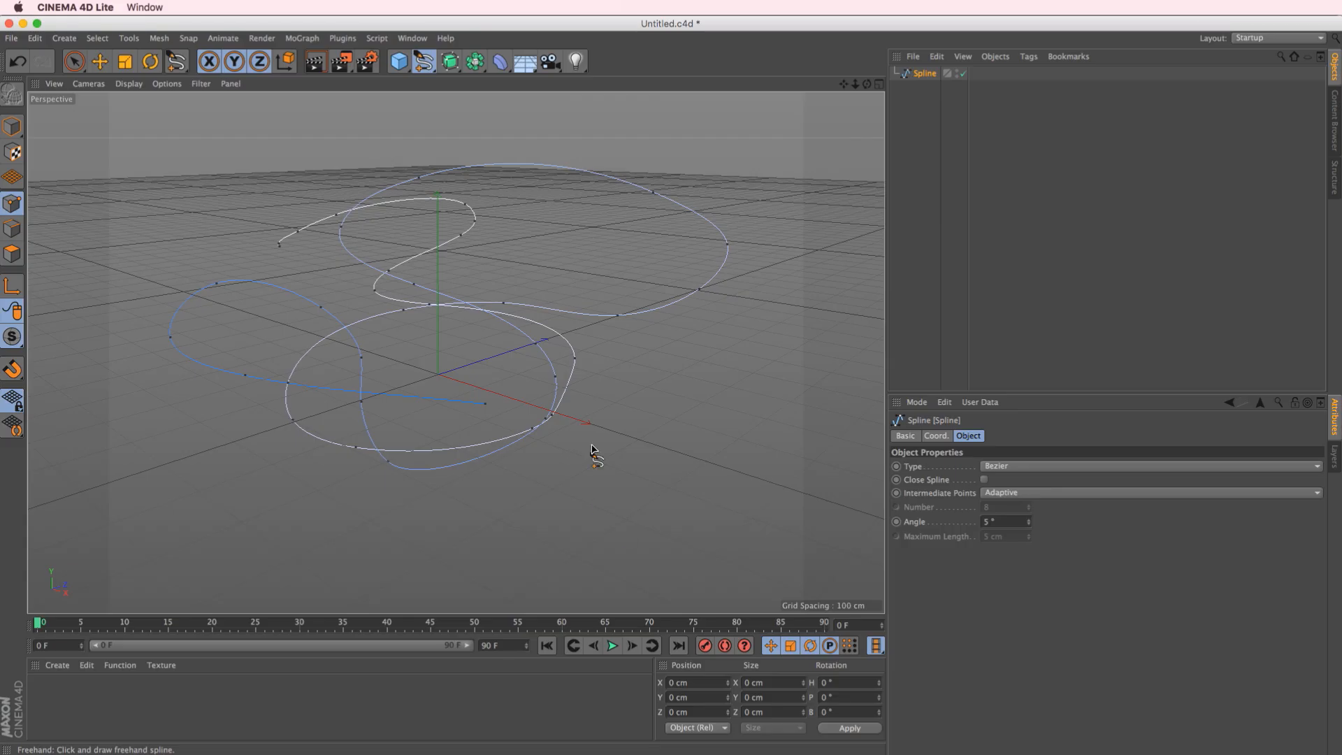
click(100, 62)
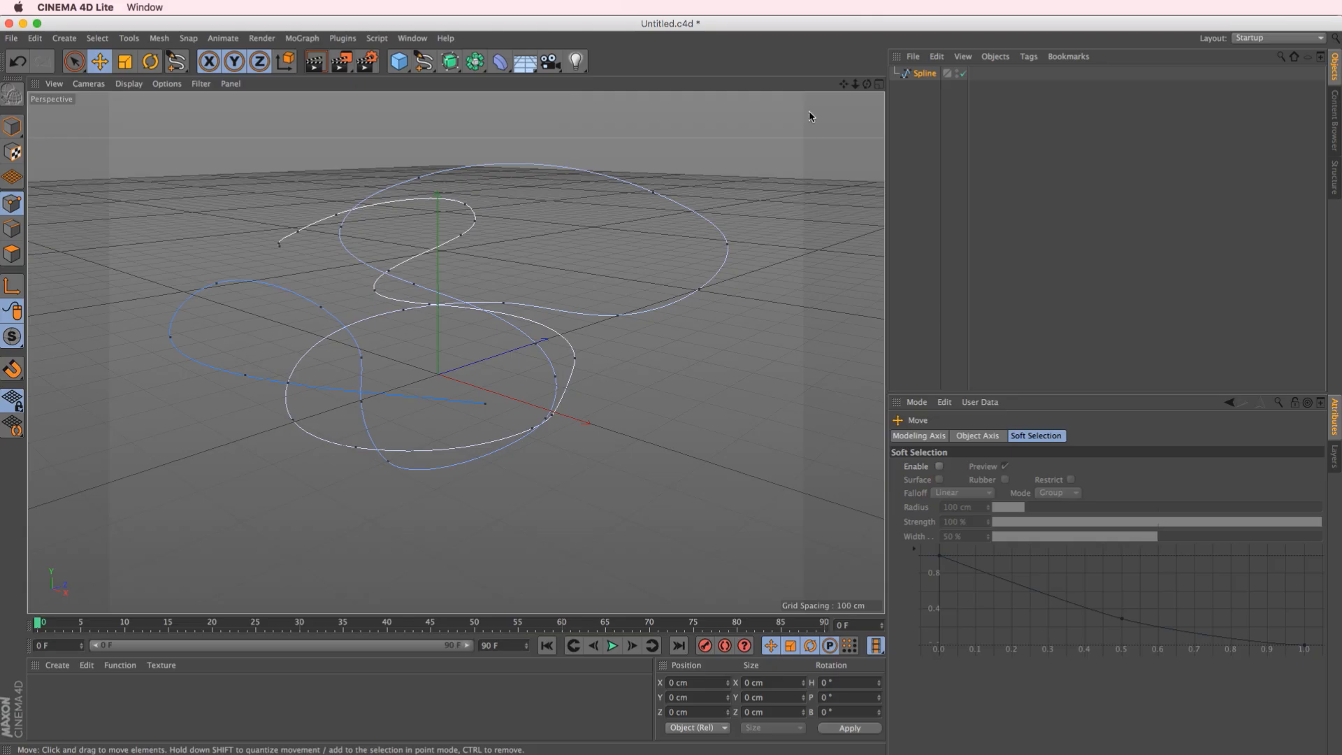
Check the freehand spline in the four-view layout and delete it
click(879, 84)
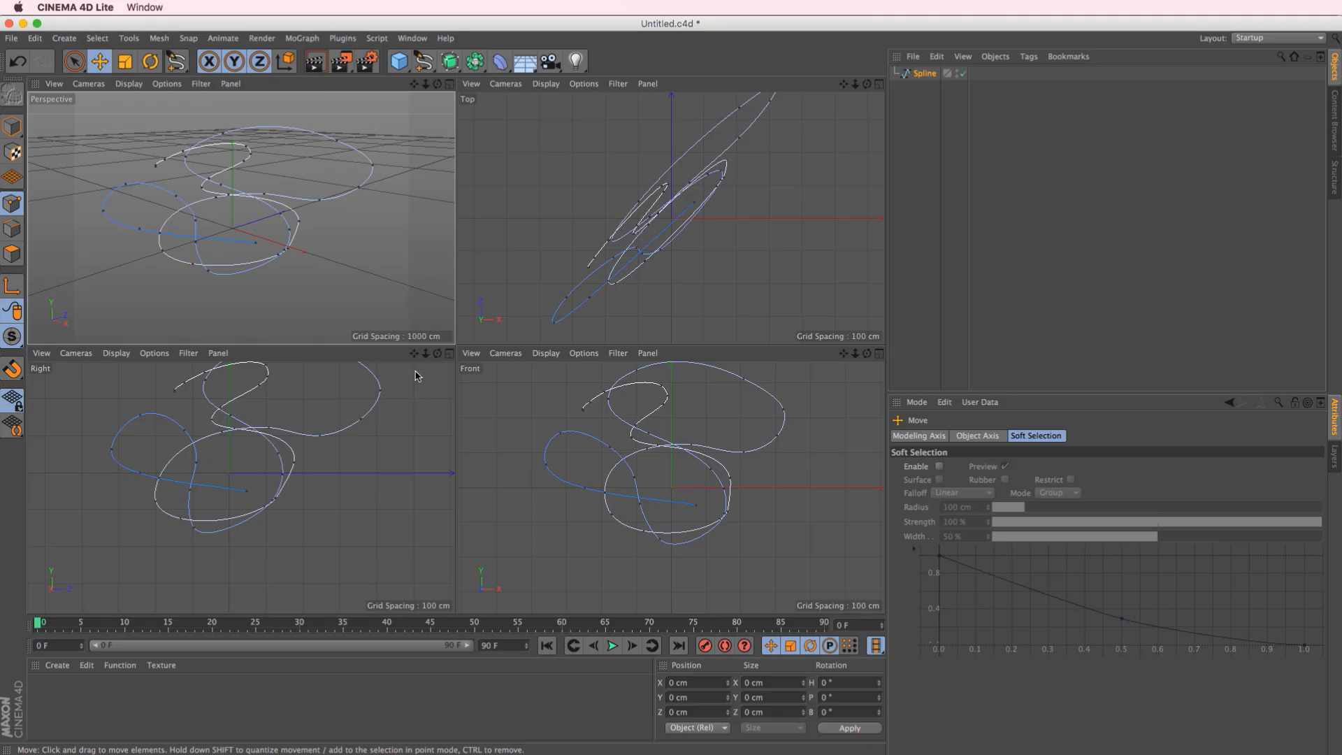
drag(413, 353, 409, 395)
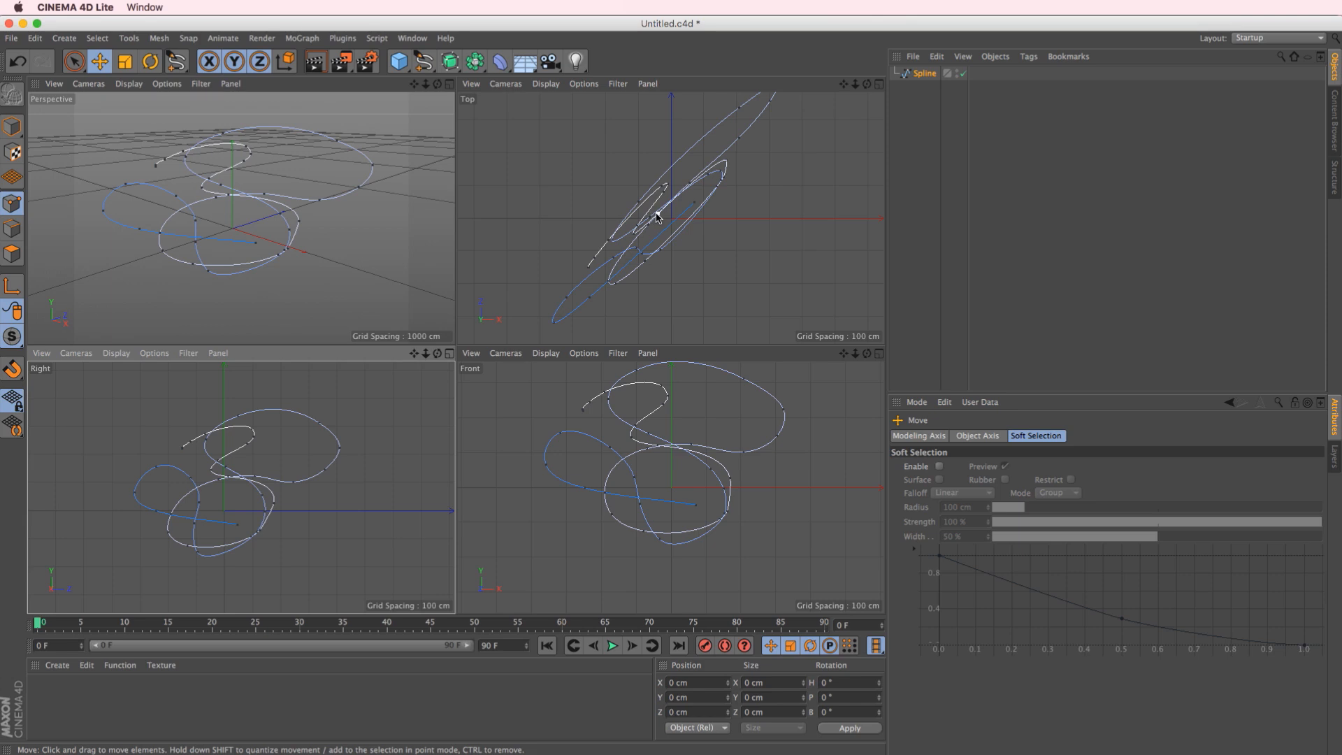
scroll(656, 218, down, 5)
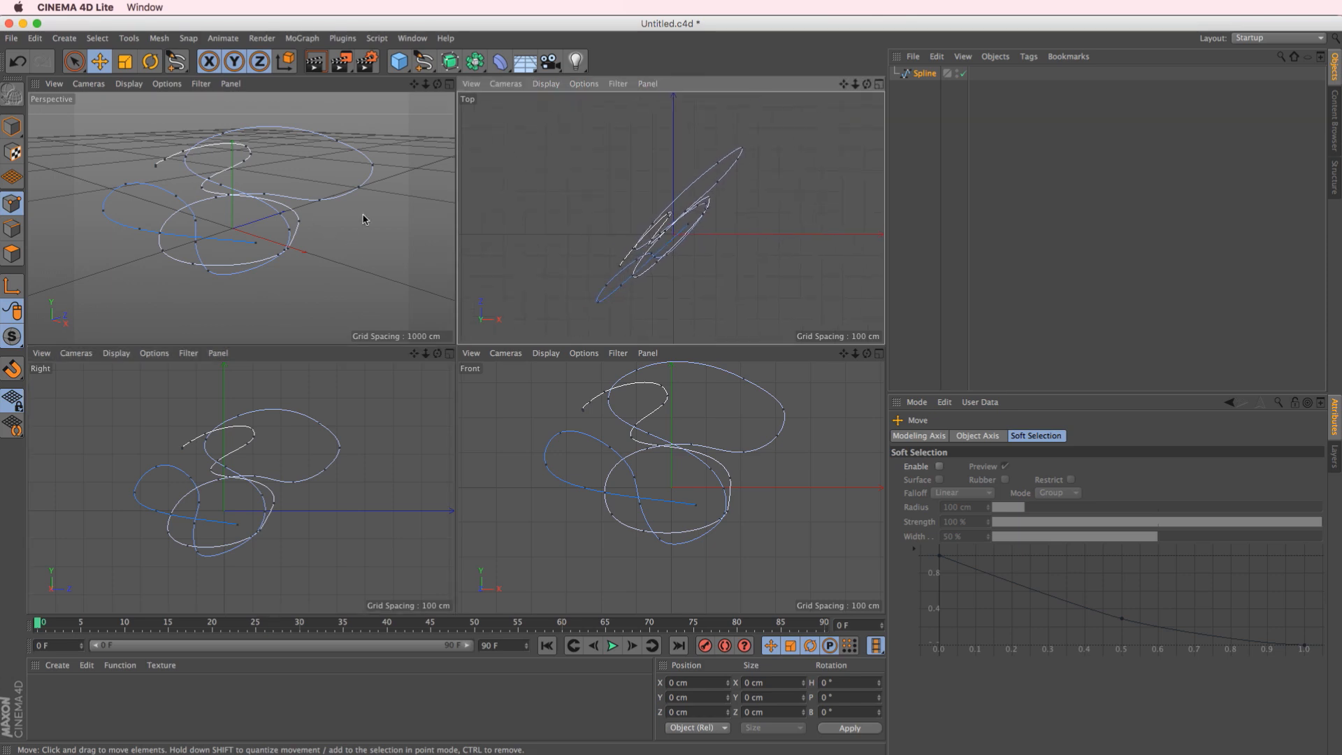
alt+drag(245, 191, 221, 207)
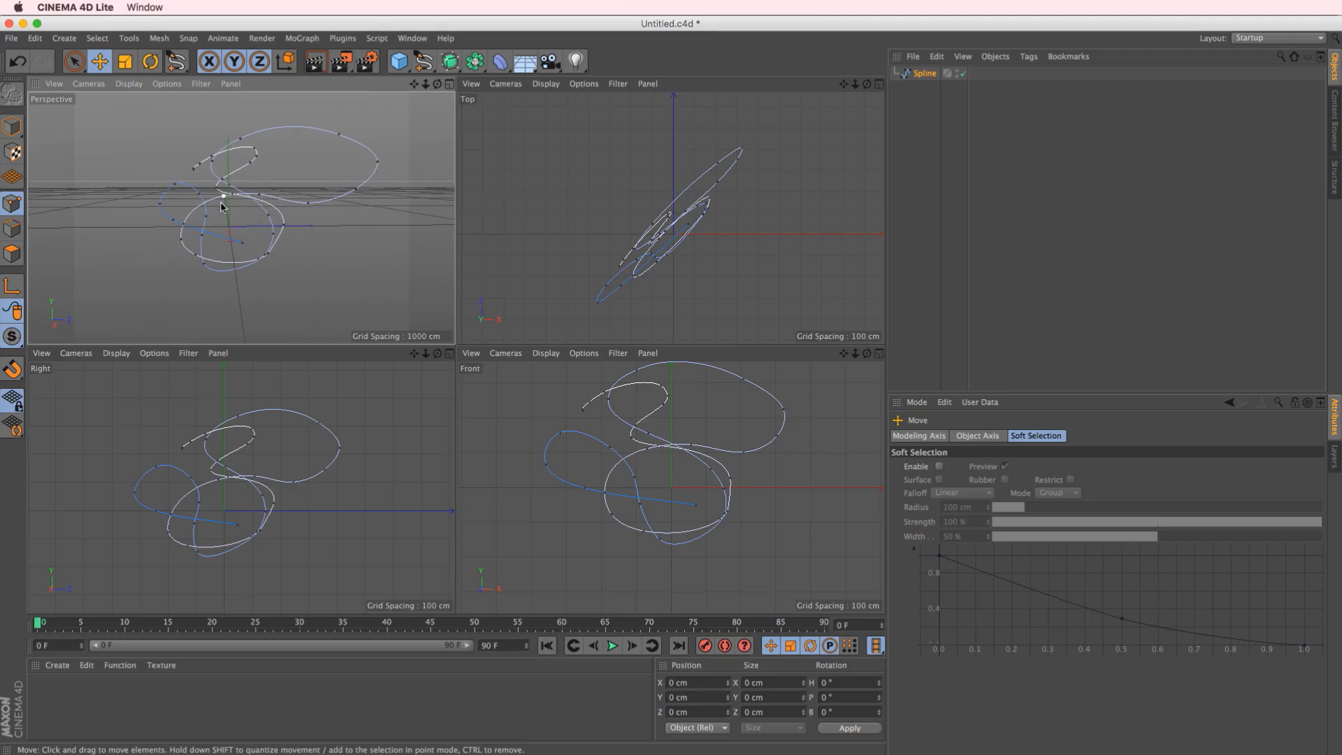
click(924, 74)
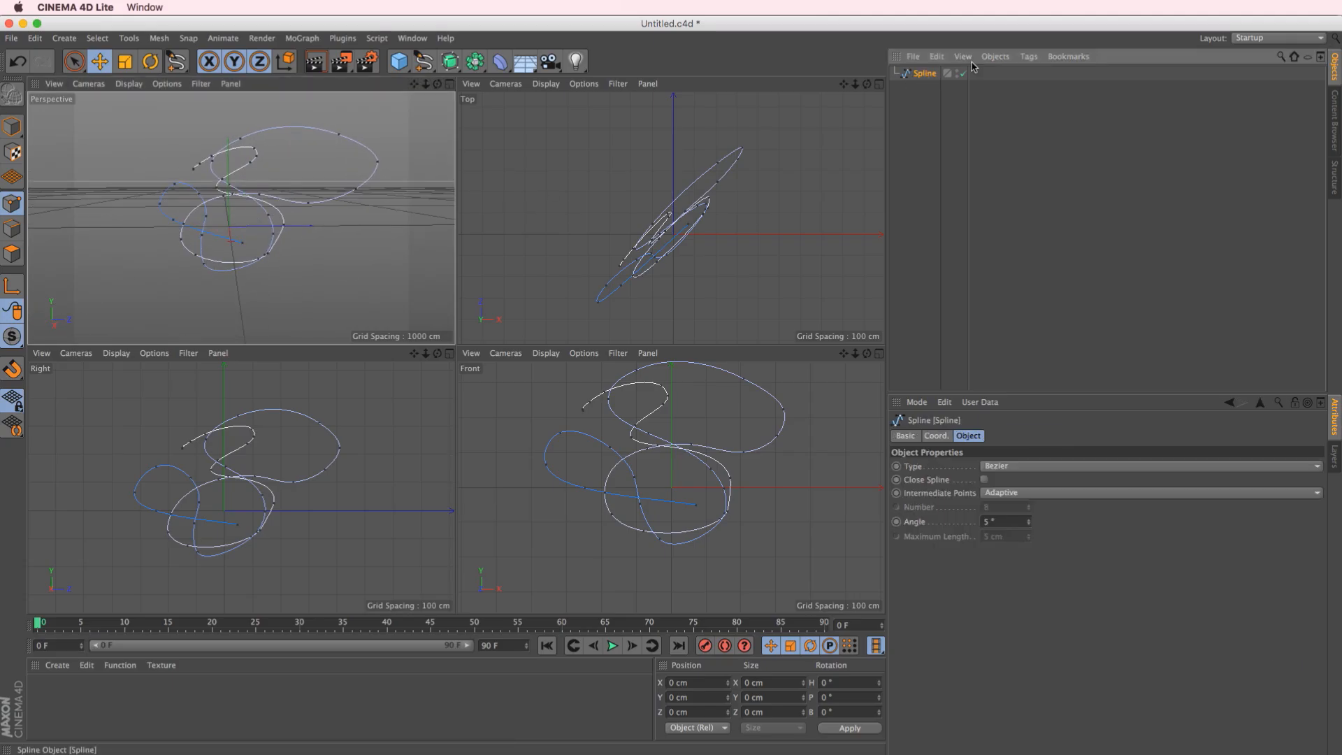
key(Delete)
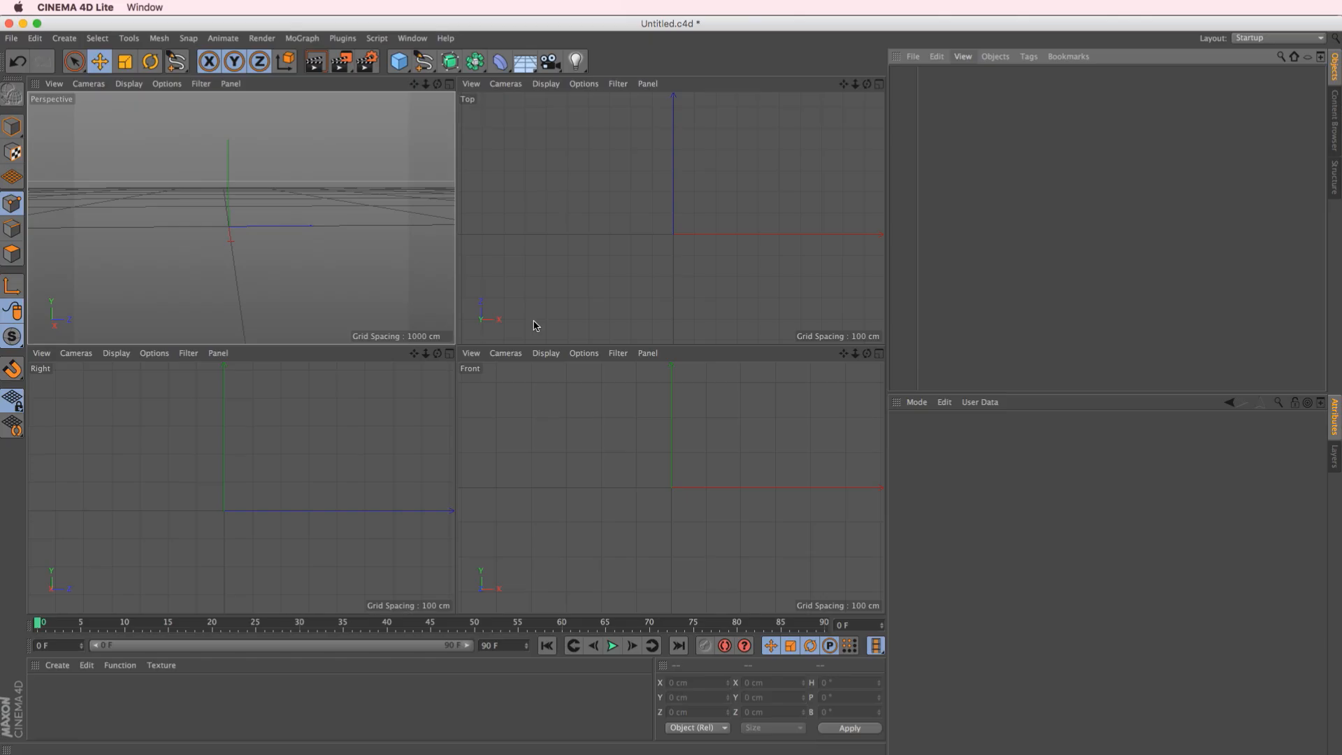
Draw a curved six-point Bezier spline around the origin in the Front view and close it
click(878, 353)
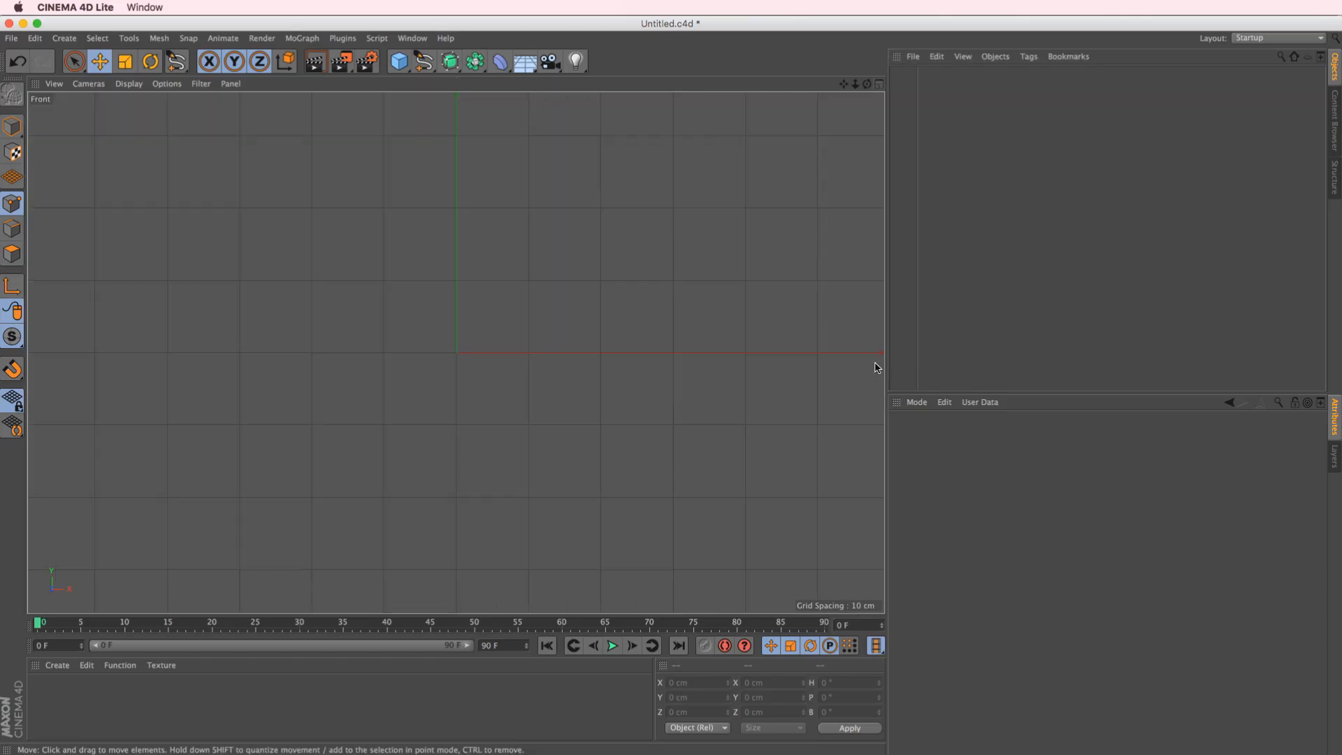
click(422, 63)
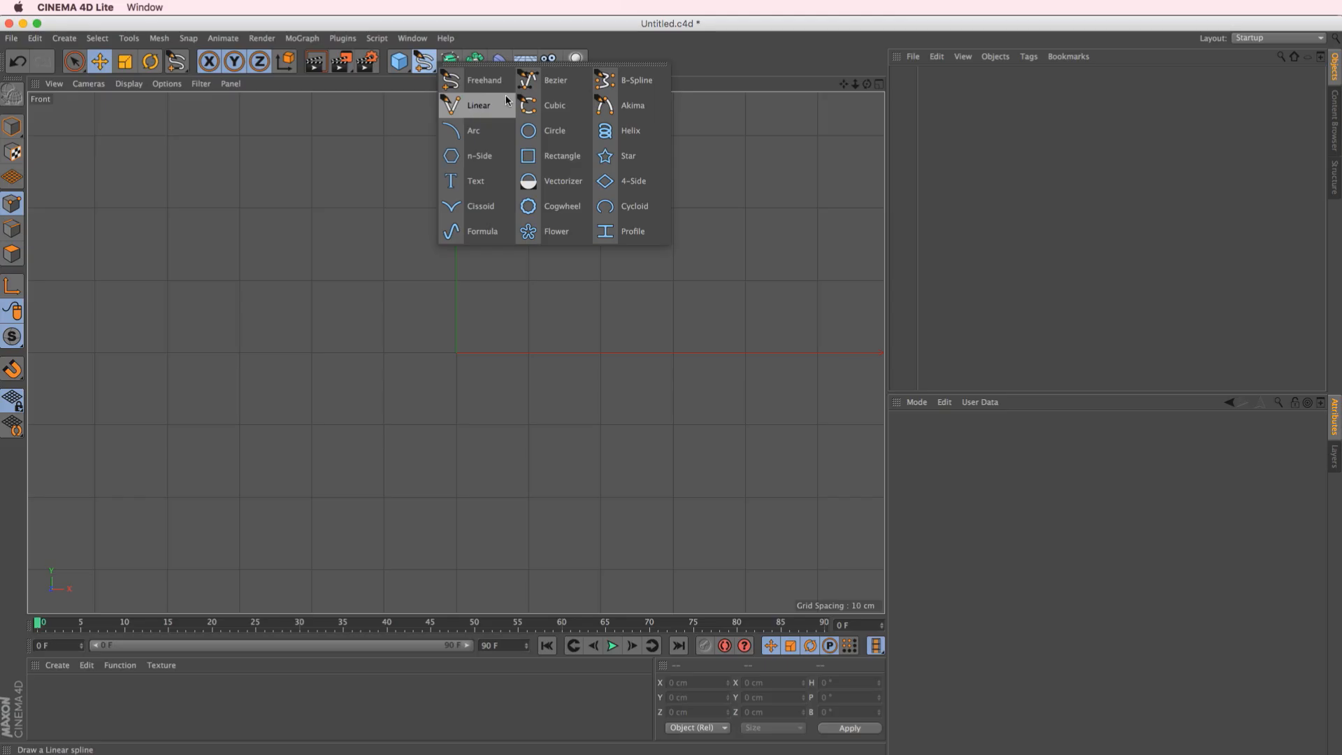
click(556, 79)
drag(253, 234, 351, 179)
drag(600, 274, 660, 378)
drag(440, 535, 318, 479)
click(488, 391)
drag(498, 393, 529, 418)
drag(394, 287, 297, 349)
drag(204, 469, 113, 426)
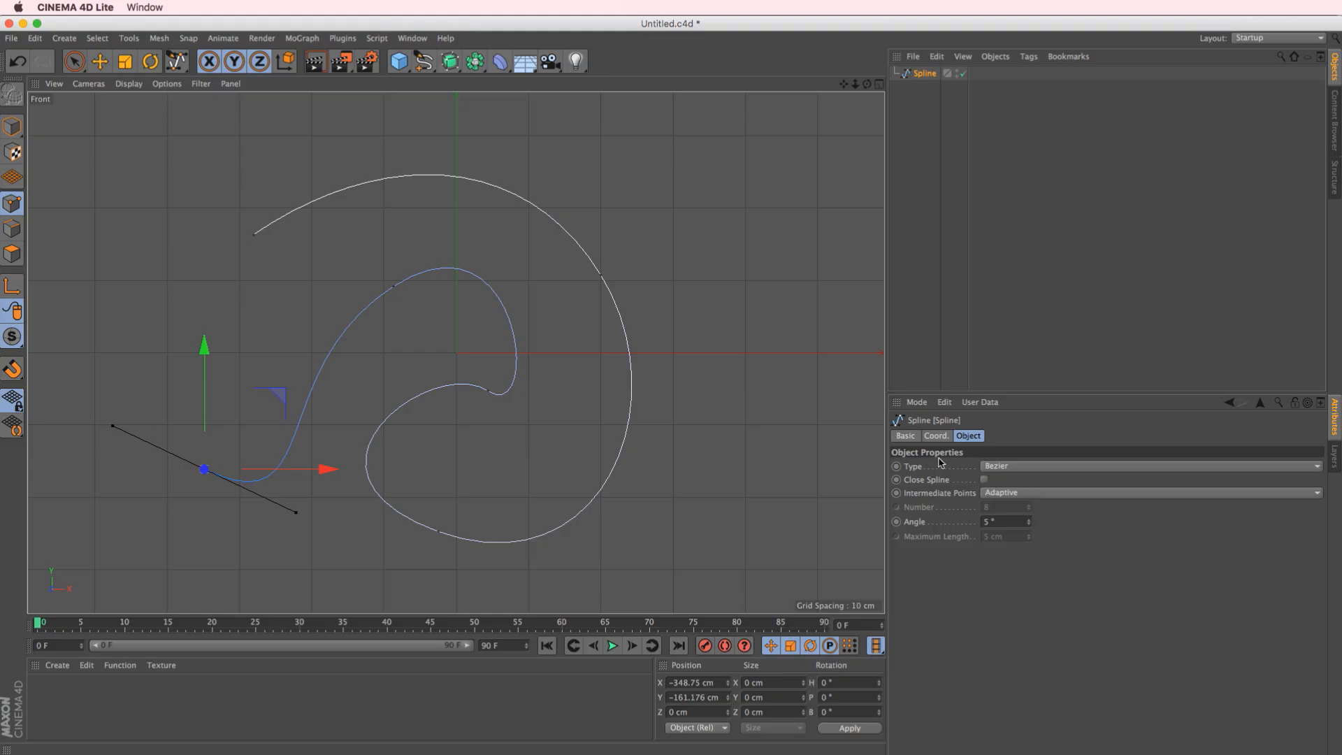
click(985, 480)
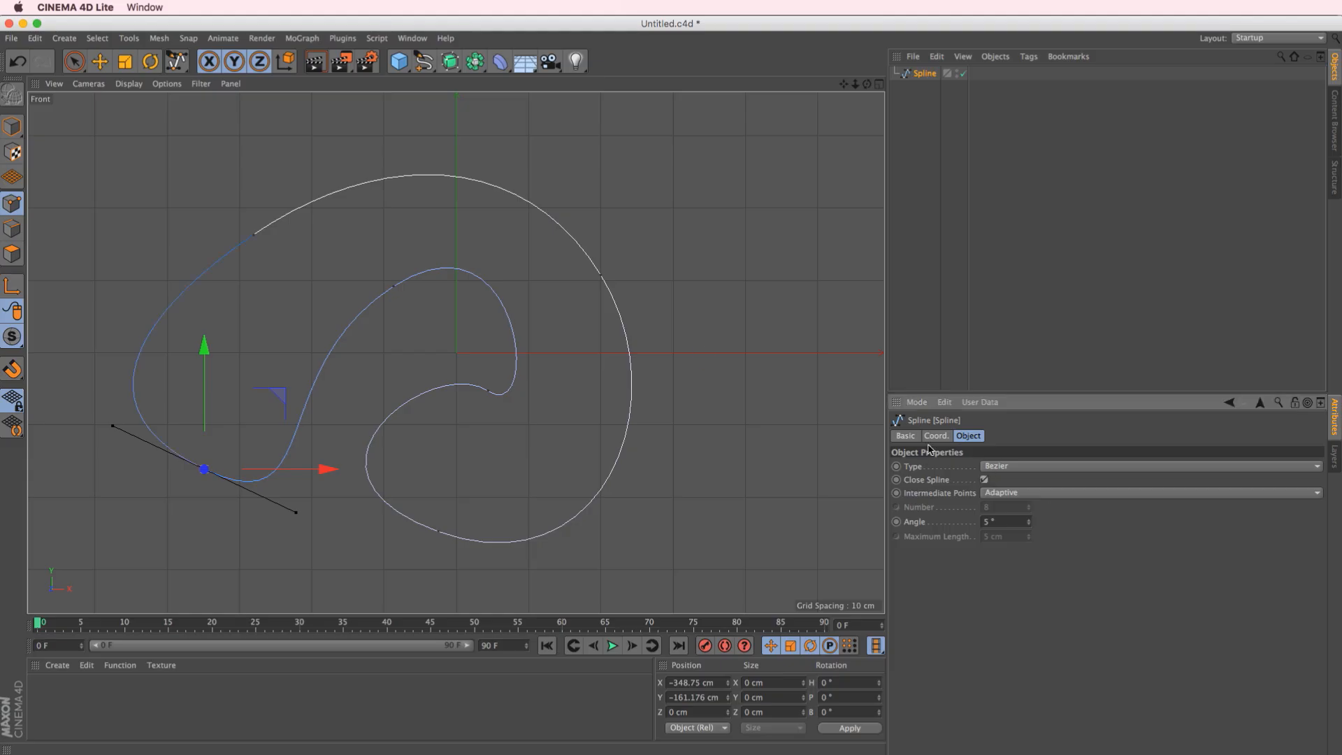
click(100, 61)
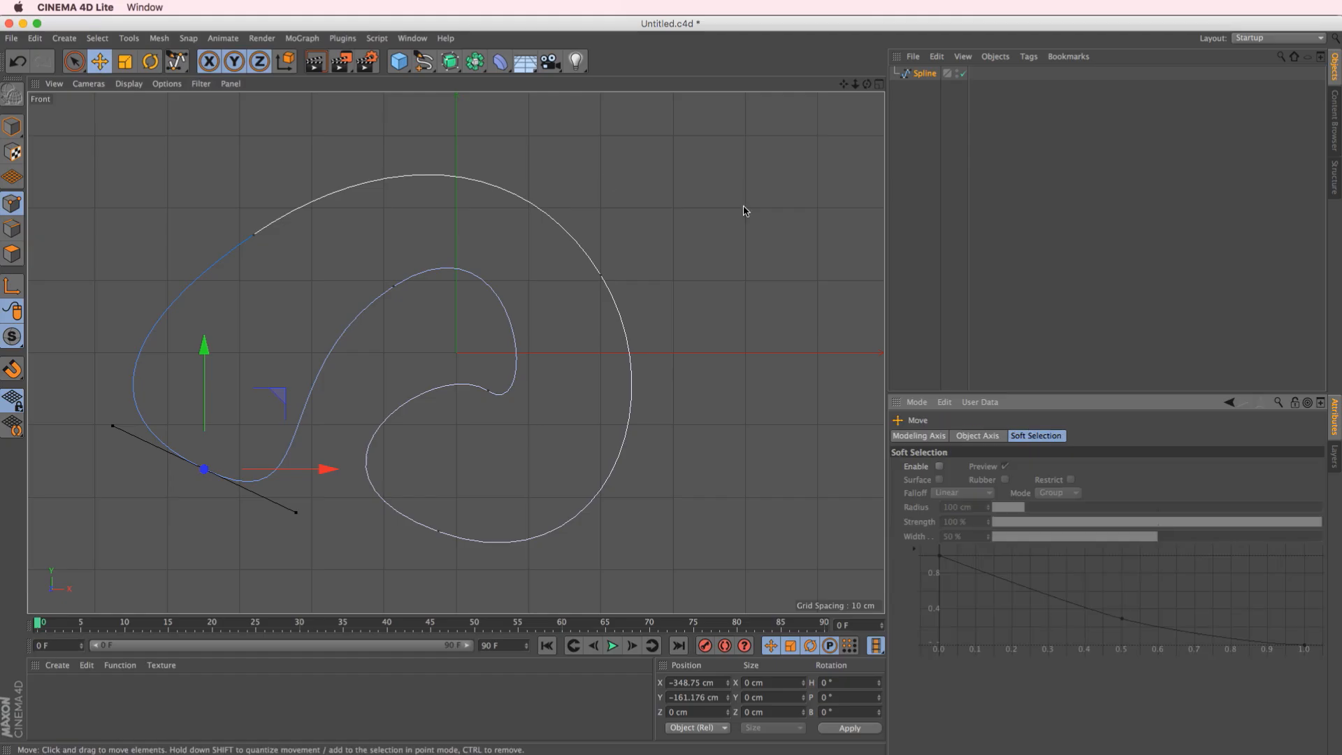
Move the spline's lower inner point out of plane to about Z -131.7 cm and re-angle its tangent handles
click(879, 85)
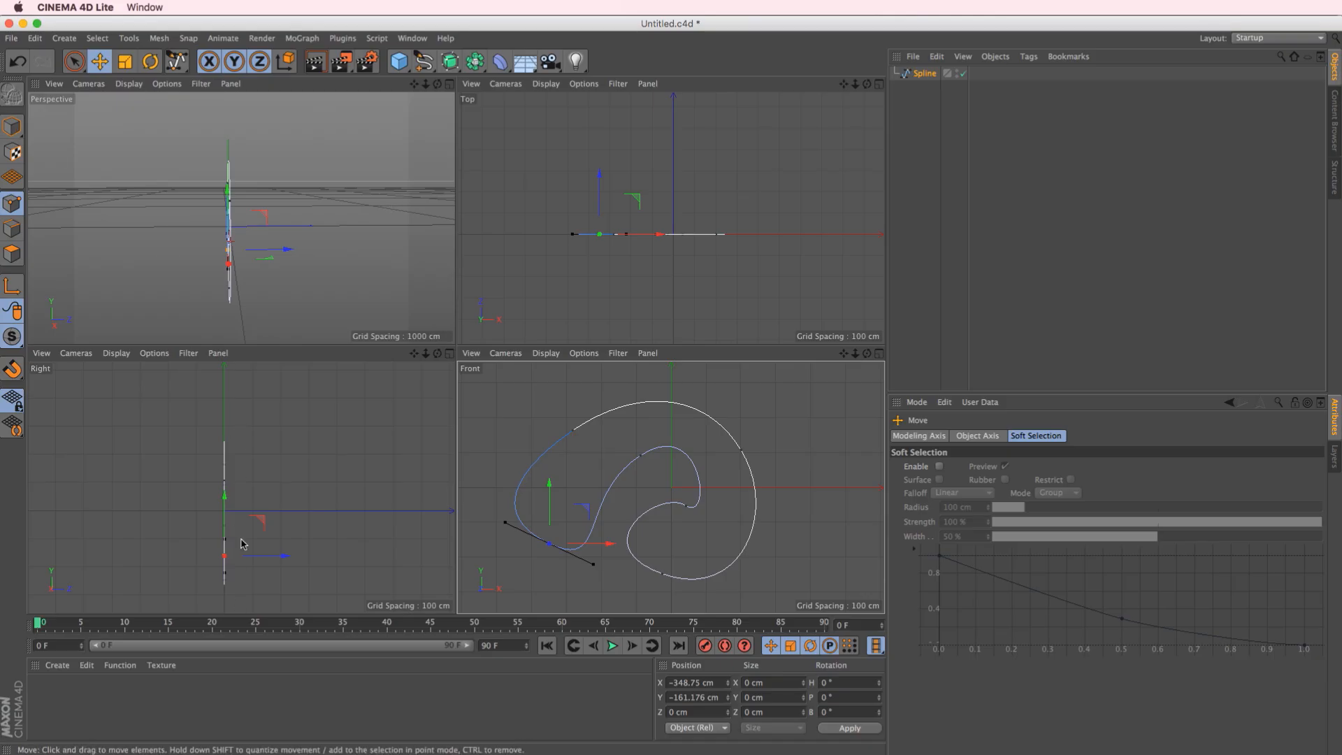
alt+middle_drag(291, 485, 304, 470)
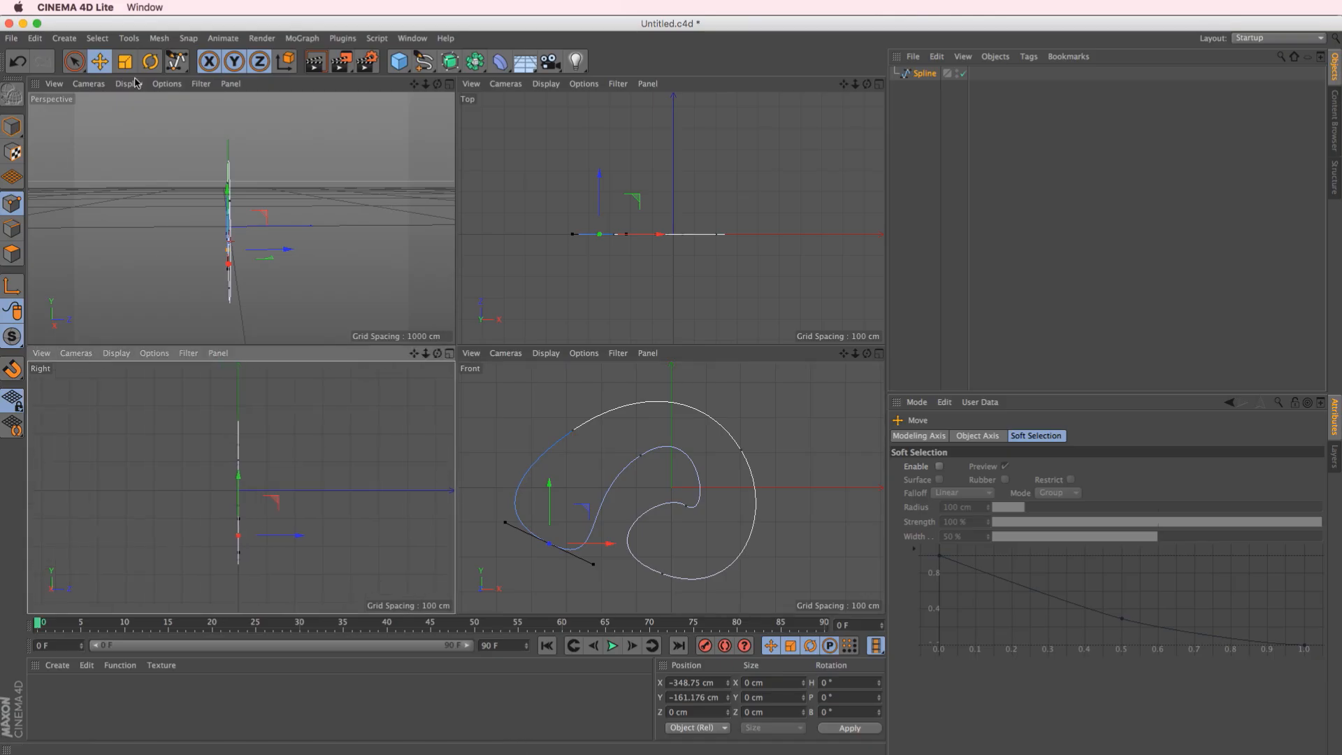
click(16, 130)
alt+drag(171, 273, 454, 297)
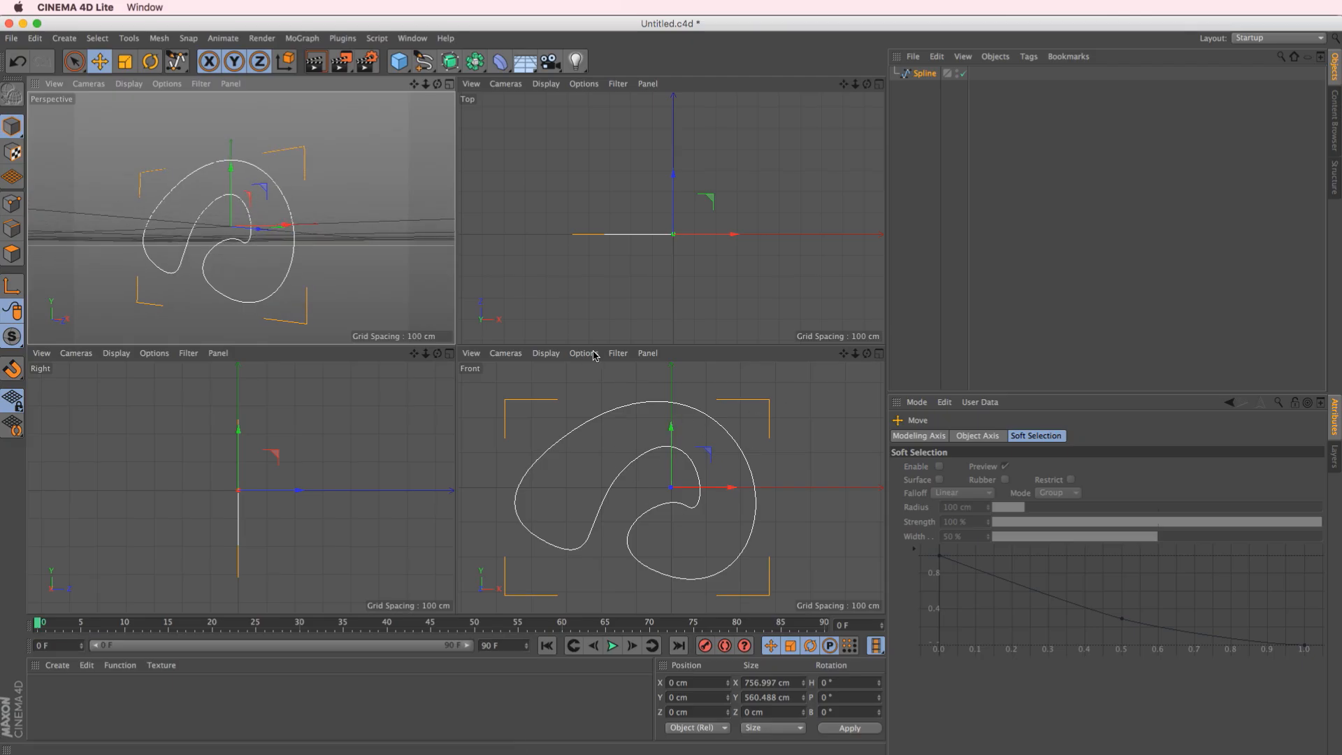
click(12, 204)
click(246, 241)
alt+drag(252, 254, 194, 263)
mouse_move(678, 502)
mouse_down()
mouse_move(695, 515)
mouse_move(680, 525)
mouse_up()
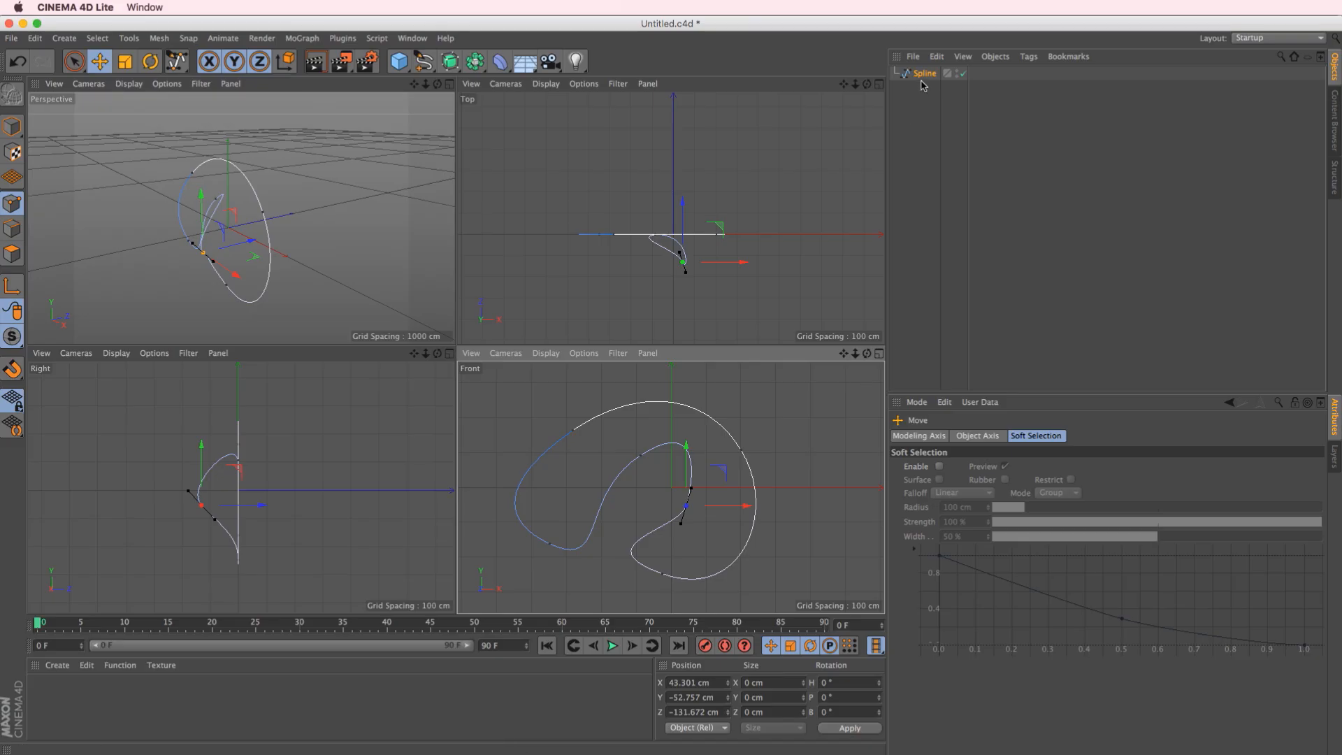
Shorten the tangent handles of the spline's upper inner point in the maximized Front view
click(879, 353)
scroll(608, 364, up, 3)
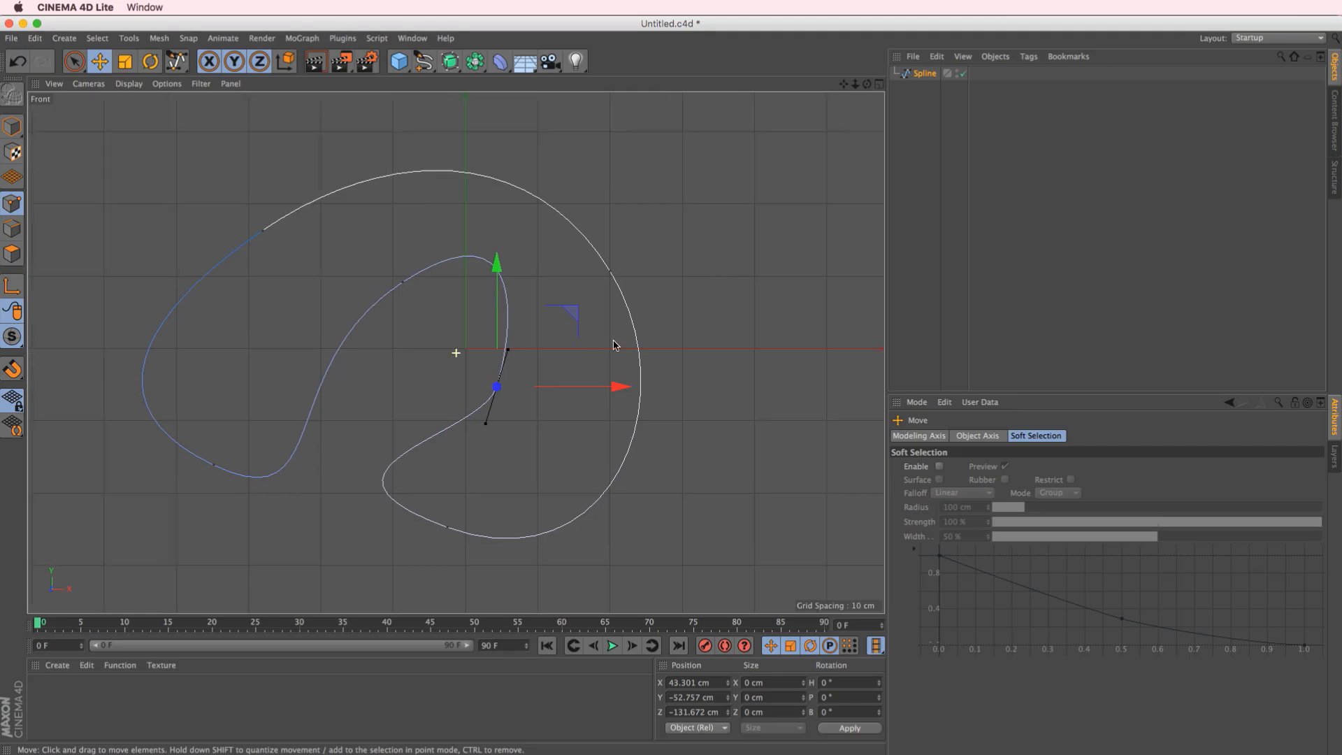
click(461, 280)
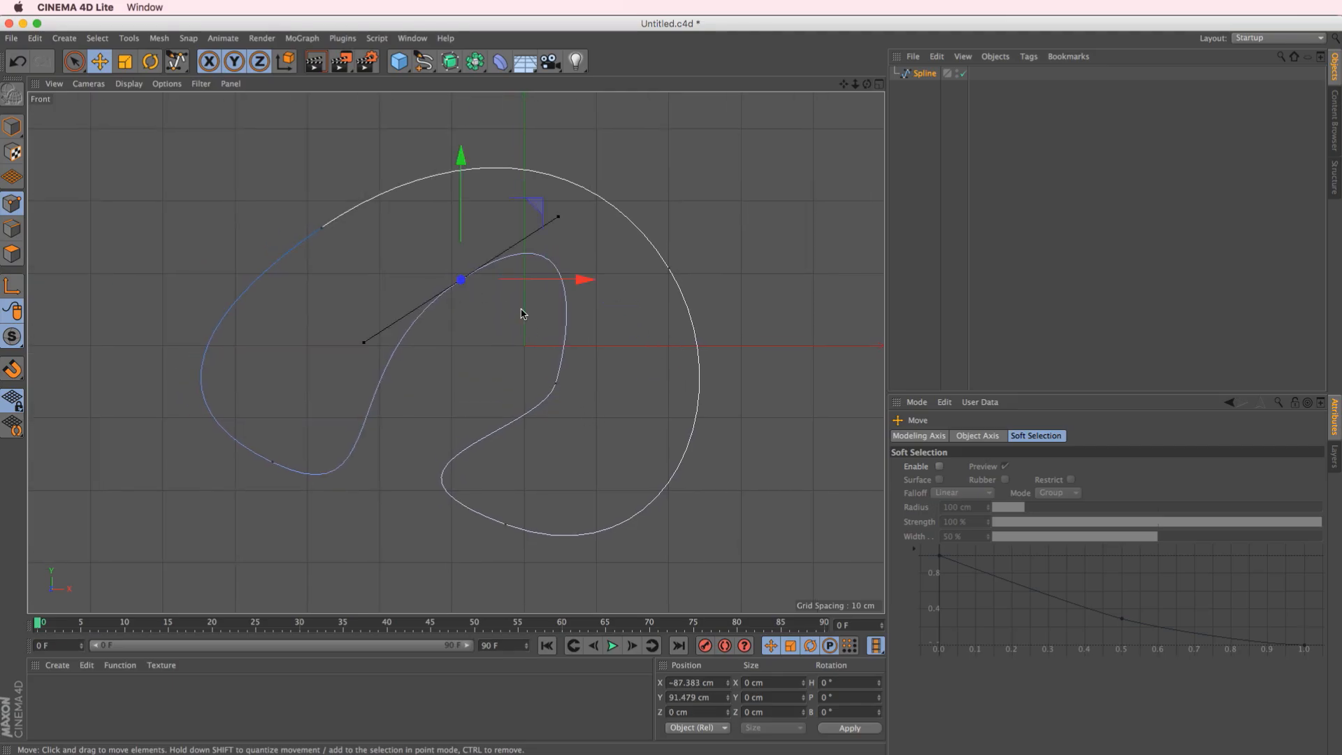
drag(555, 219, 526, 241)
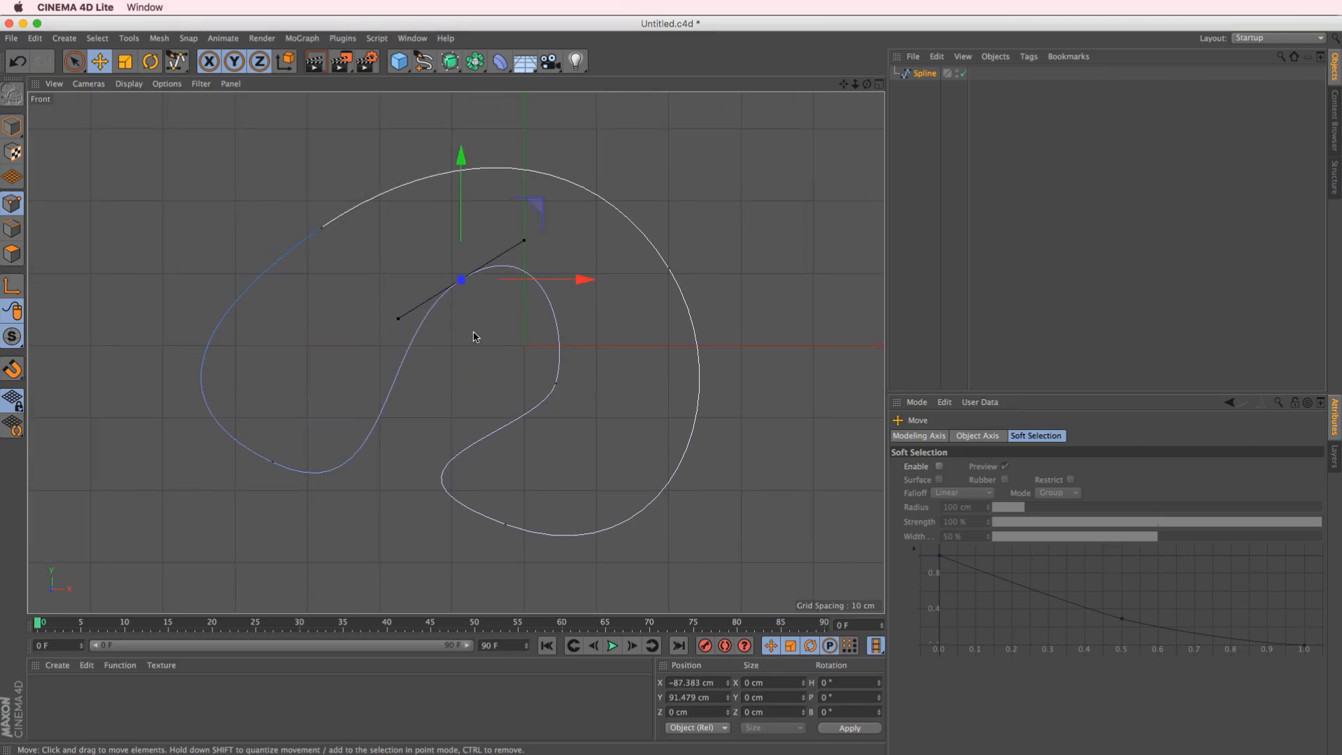
Apply Hard Interpolation to the upper inner point and move it to about X -139.7 cm, Y 68.2 cm
right_click(470, 296)
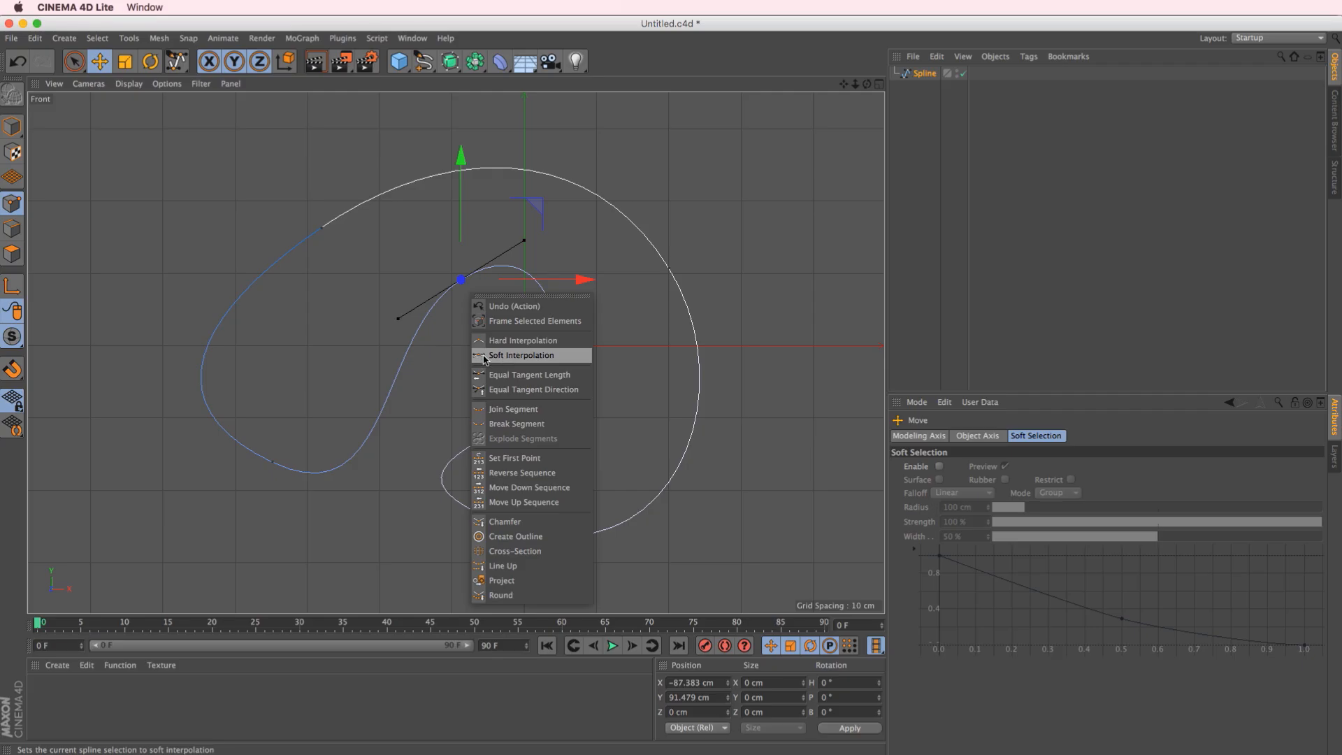
click(521, 345)
drag(491, 329, 452, 350)
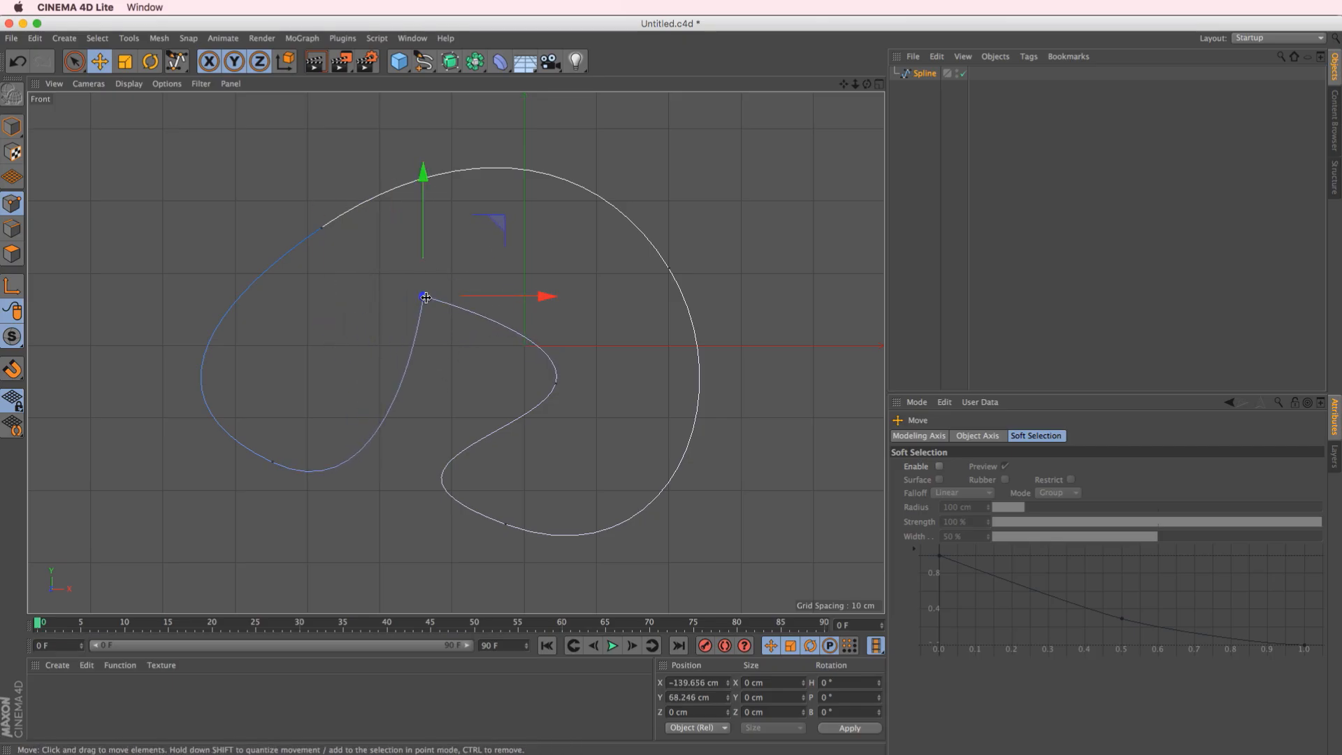
Apply Hard Interpolation to the lower inner point of the spline, near X 43.3 cm, Y -52.8 cm
click(555, 384)
right_click(615, 351)
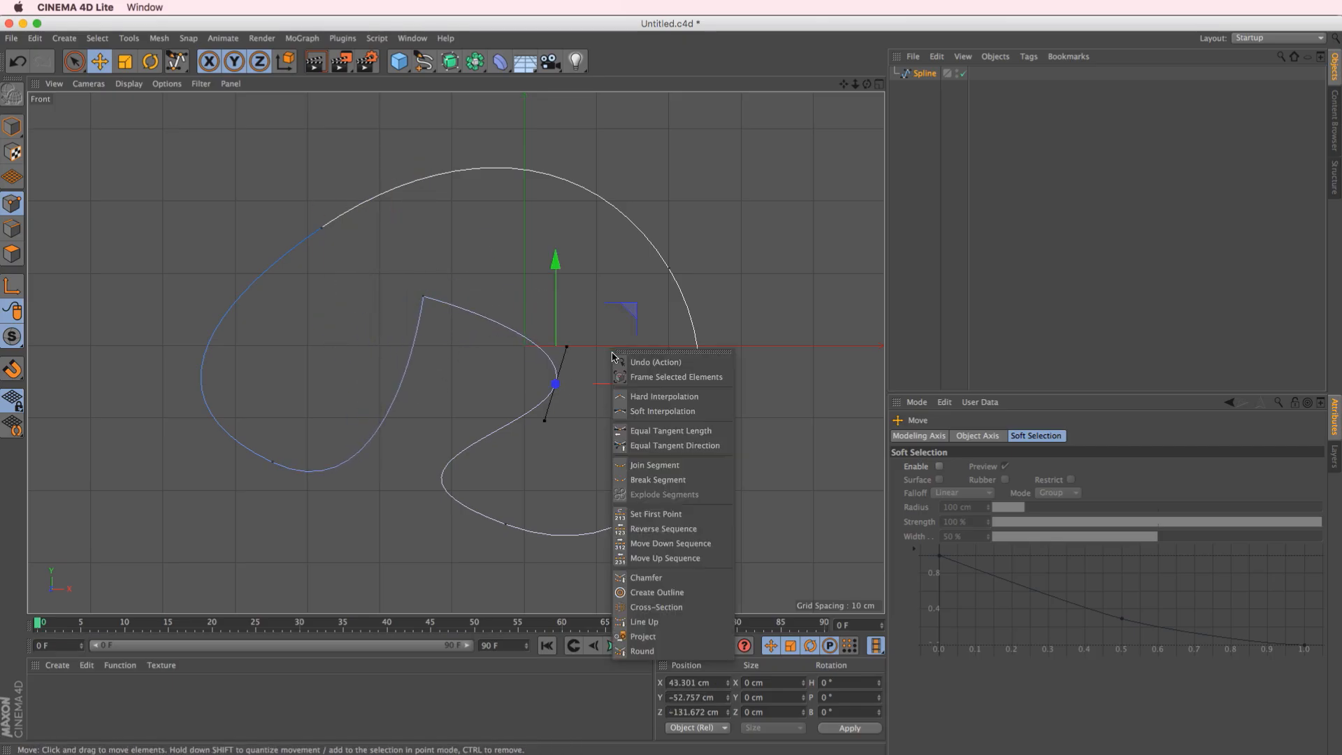
click(665, 396)
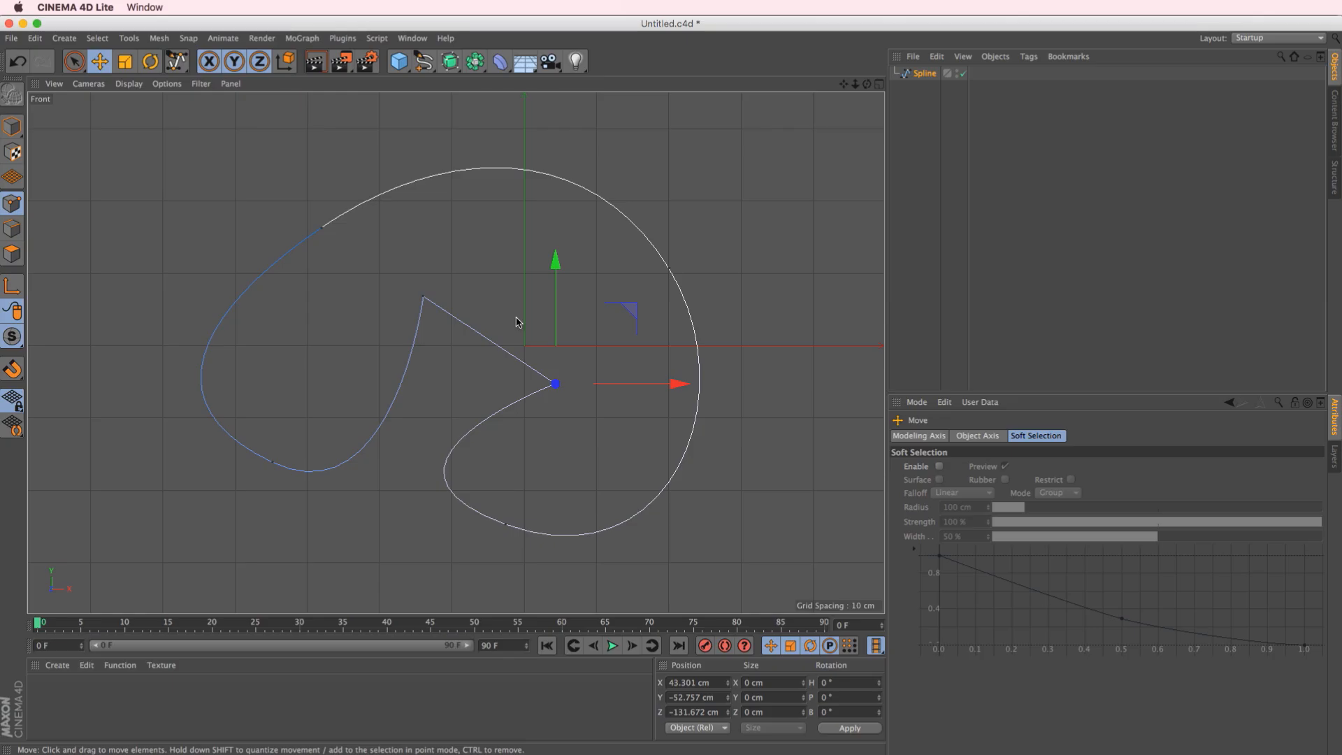
Select all the spline's points with Rectangle Selection and apply Hard Interpolation to them
drag(75, 62, 141, 72)
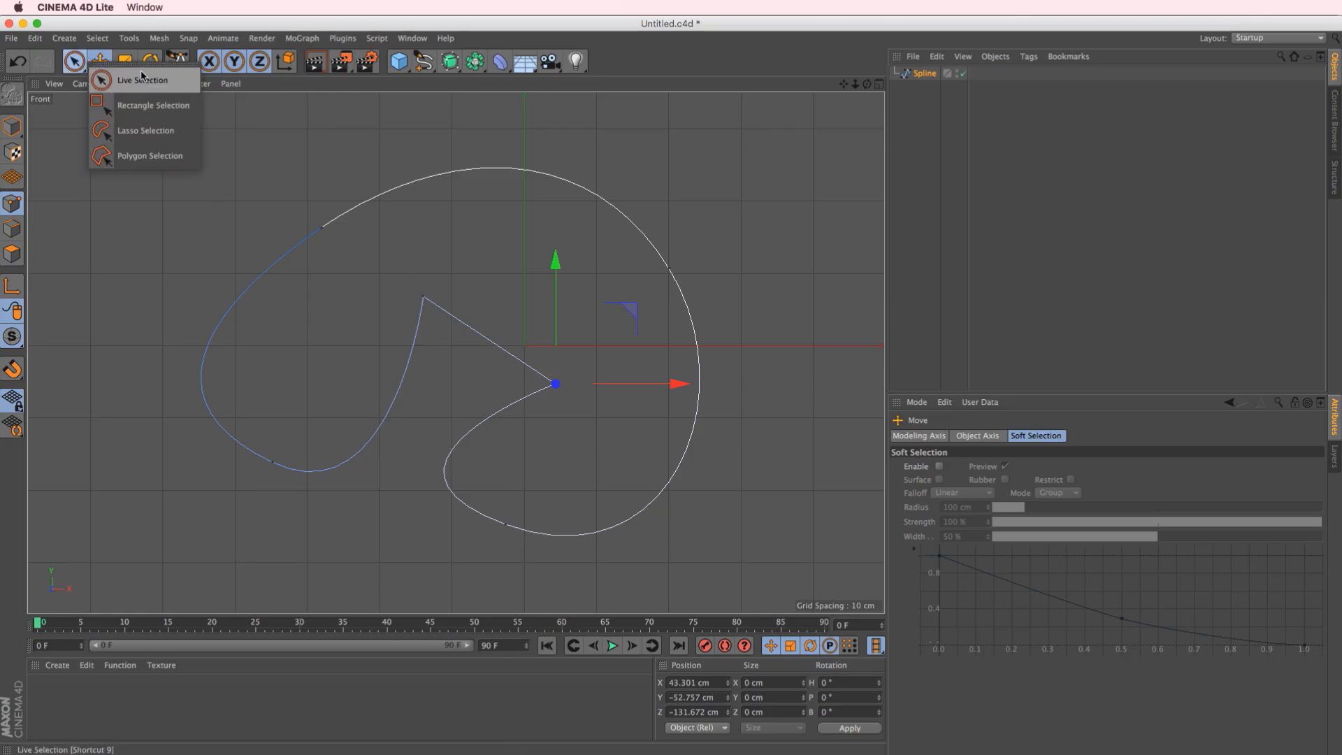
click(146, 105)
drag(69, 102, 854, 591)
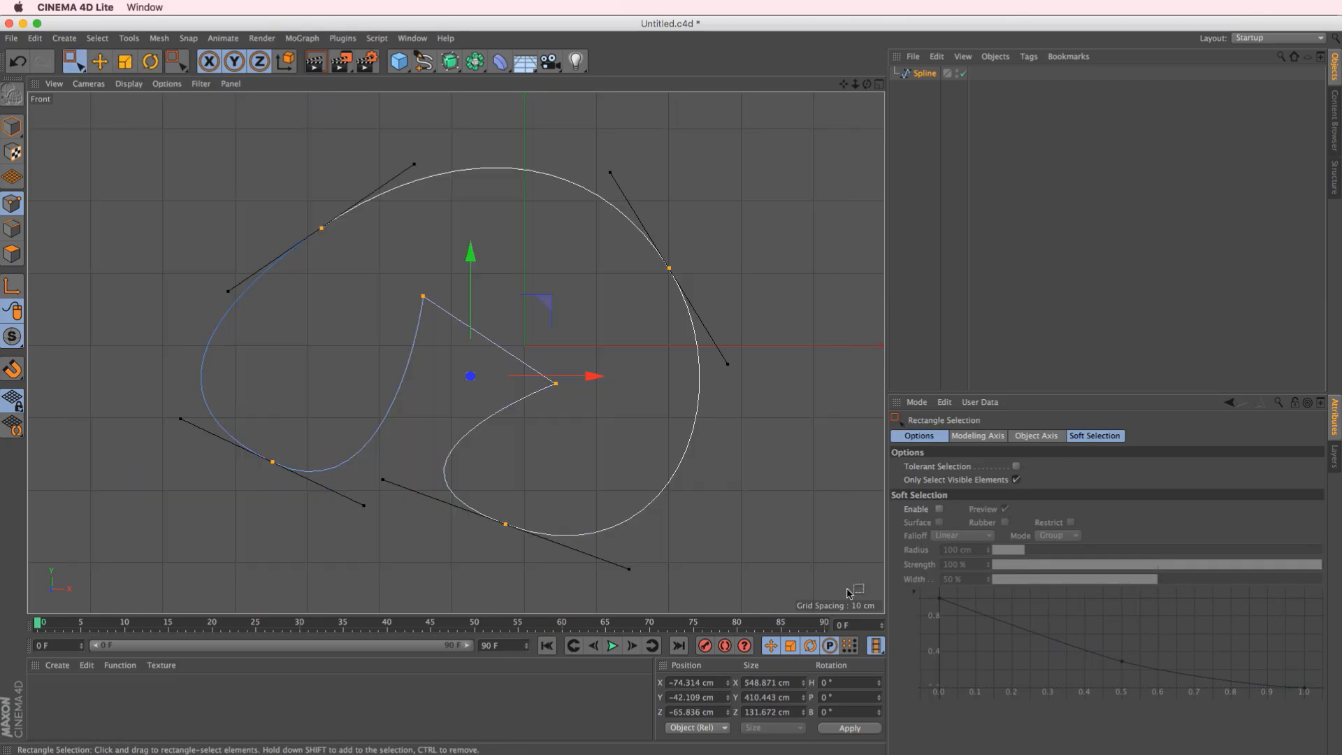
right_click(506, 524)
click(541, 573)
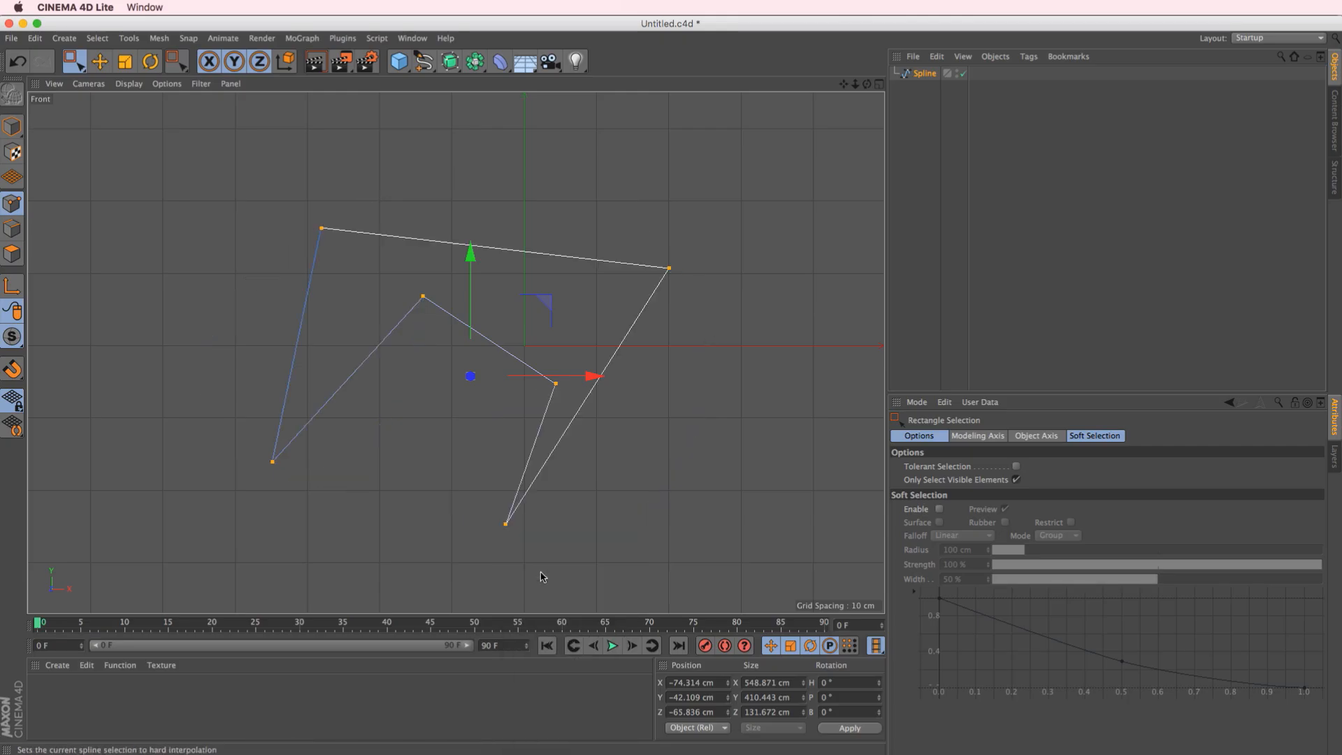
Move the spline's upper-right point to about X 304.7 cm, Y 123.4 cm and round it with Soft Interpolation
click(100, 61)
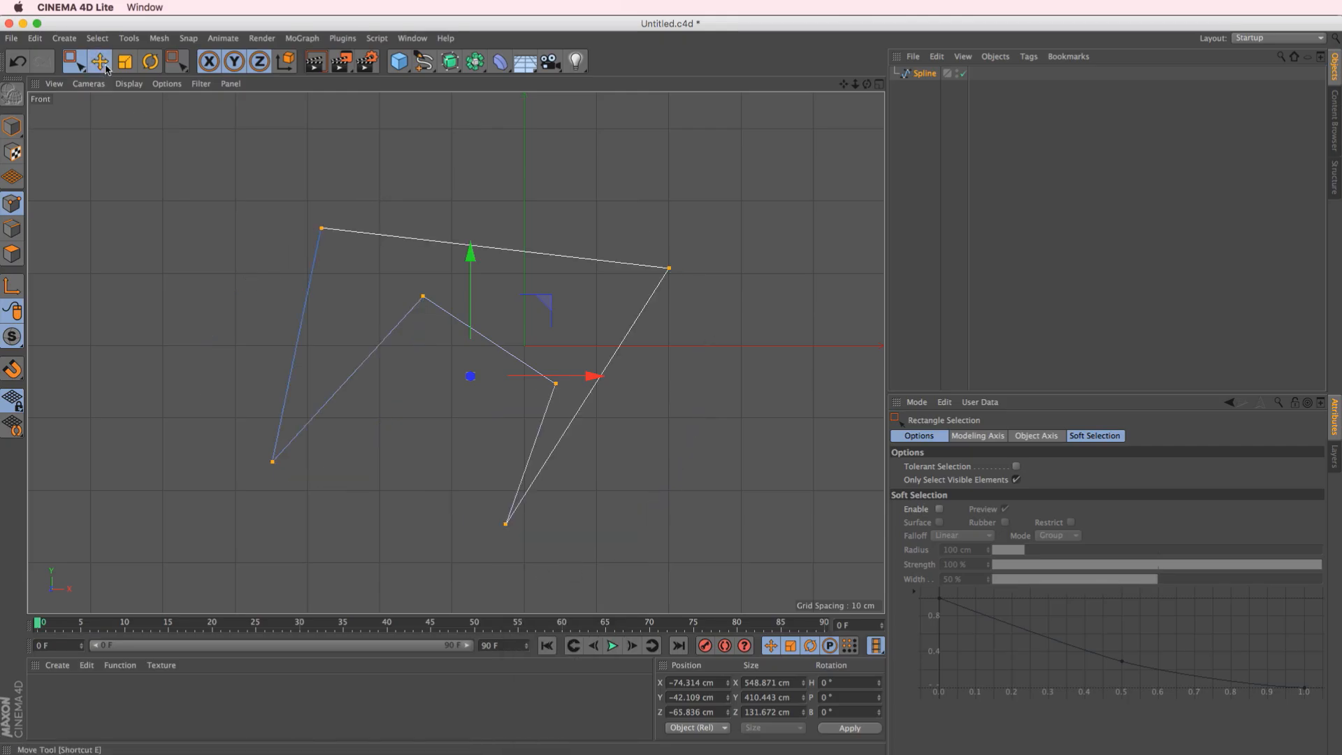
drag(668, 269, 745, 257)
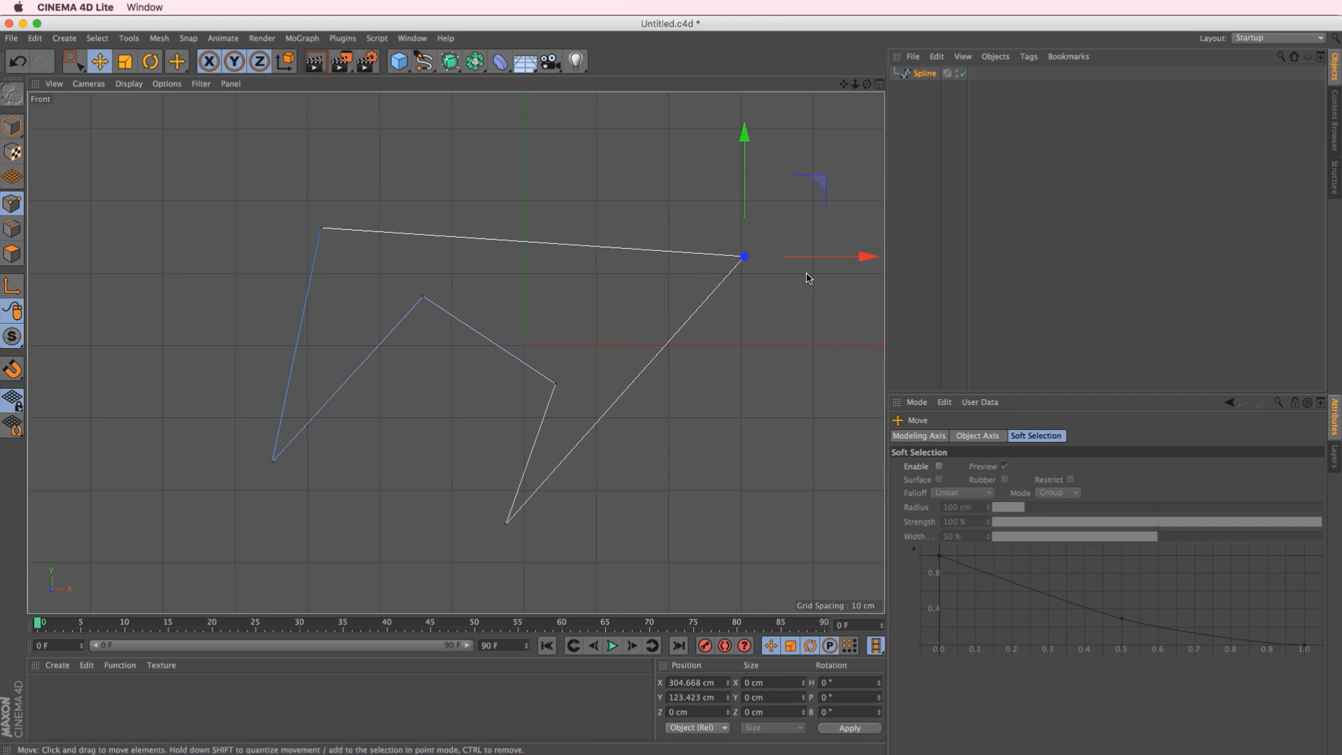
right_click(744, 280)
click(803, 340)
mouse_move(792, 333)
mouse_down()
mouse_move(801, 326)
mouse_move(785, 373)
mouse_move(795, 316)
mouse_move(761, 382)
mouse_move(704, 388)
mouse_move(803, 318)
mouse_move(799, 345)
mouse_up()
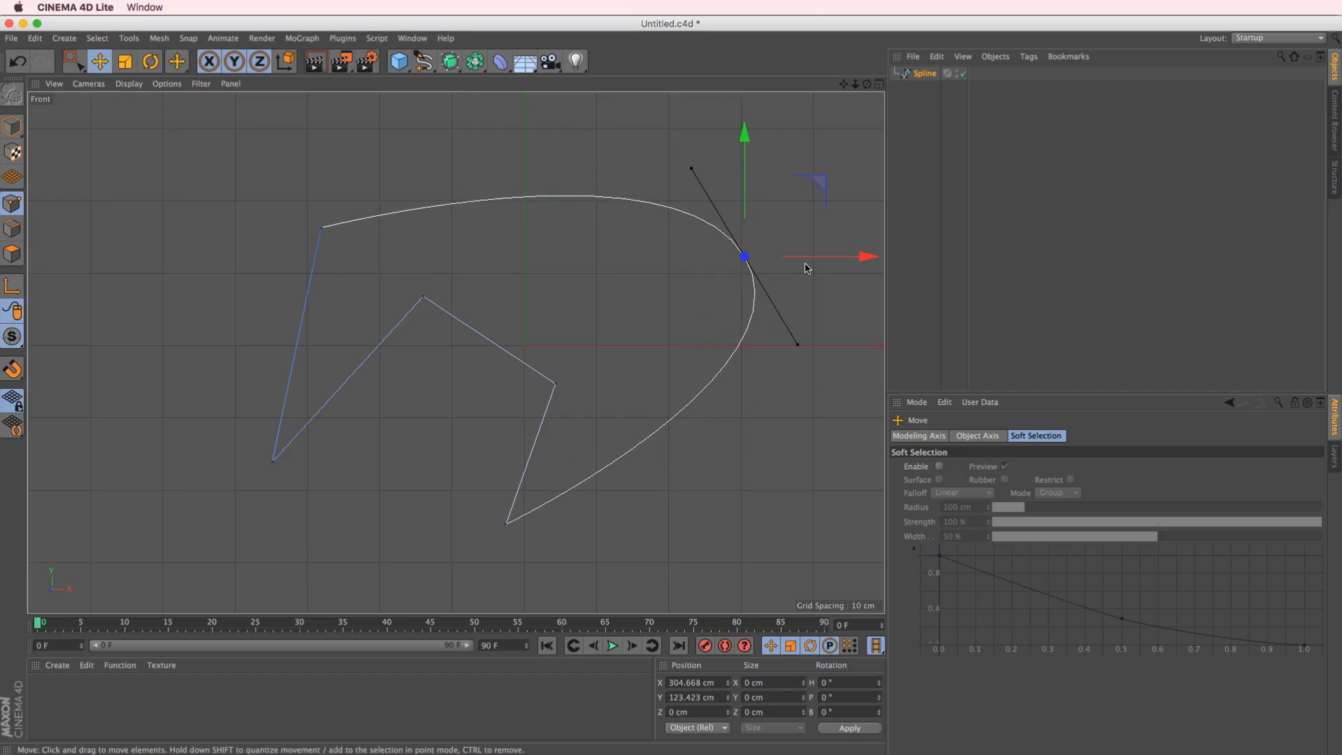
Delete the spline's selected upper-right point and remove the whole Bezier spline from the scene
key(Delete)
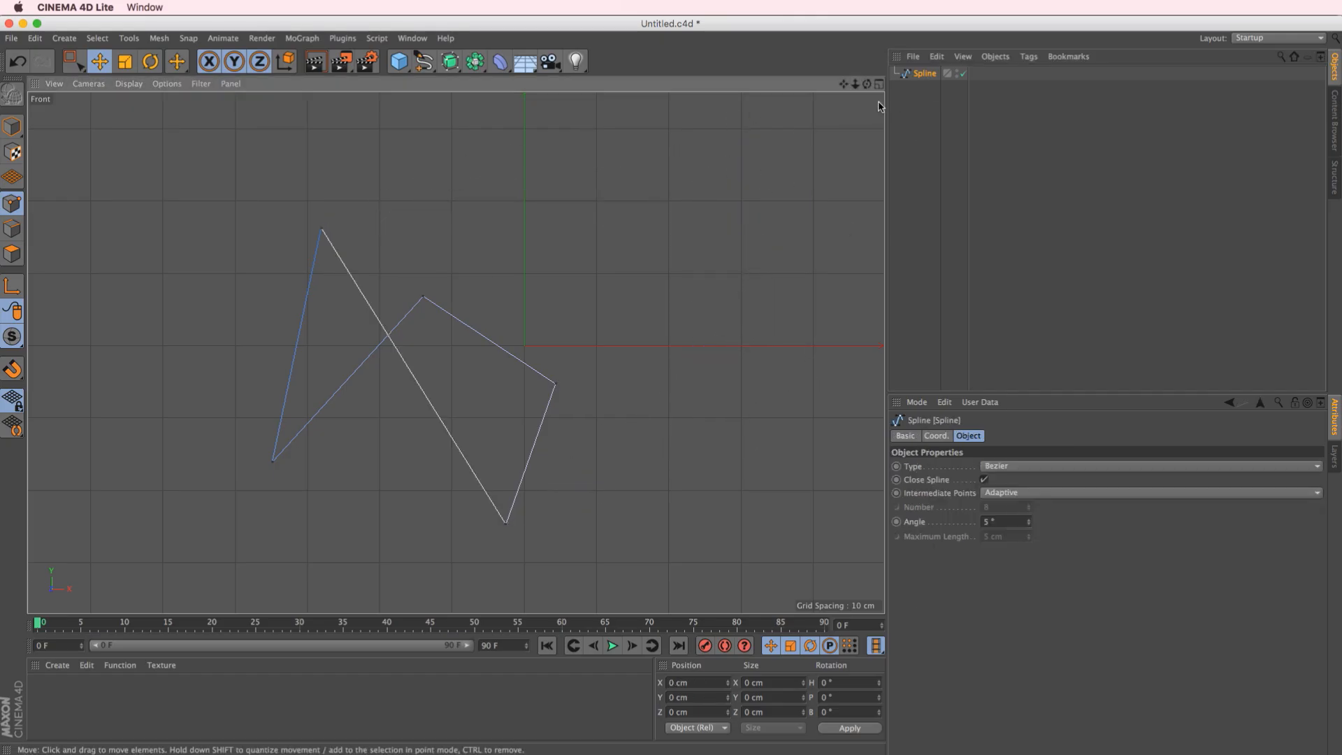
key(Delete)
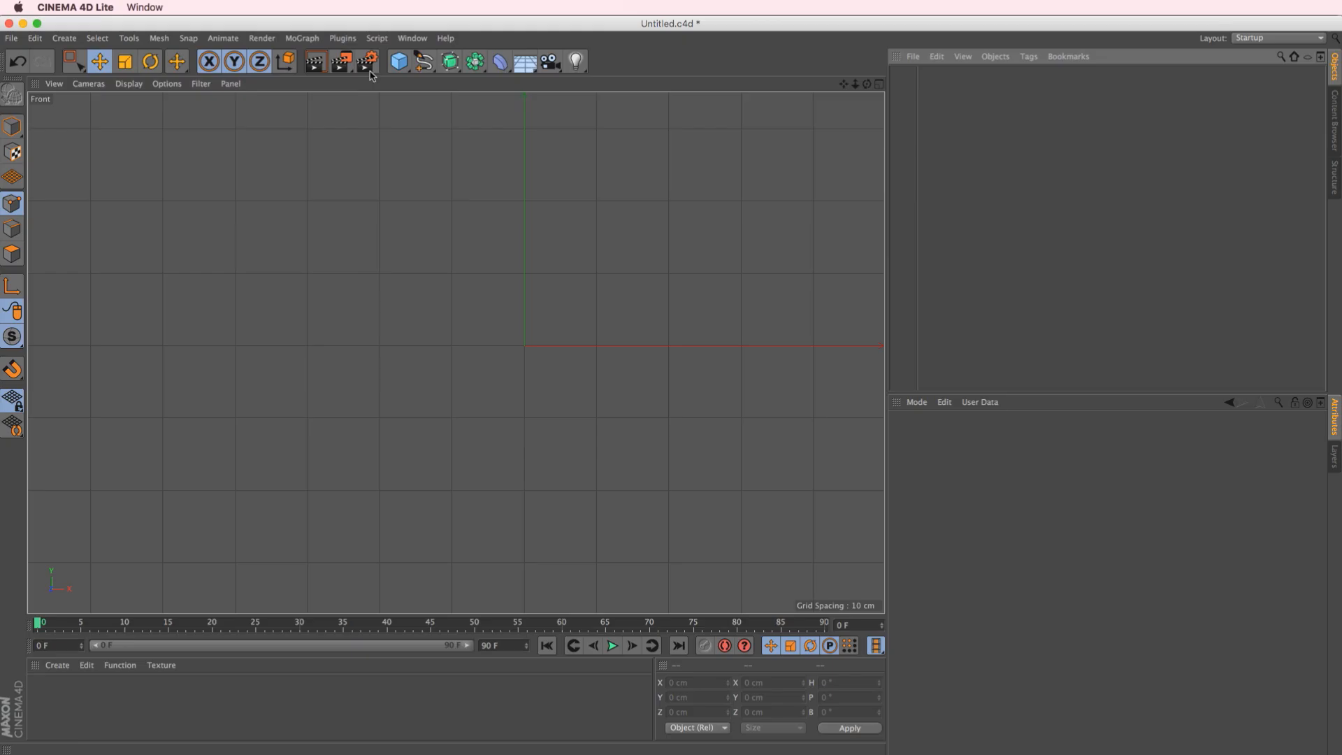
Draw a seven-point Linear spline in the Front view, ending near X -508.5 cm, Y 55.7 cm, and close it
click(423, 61)
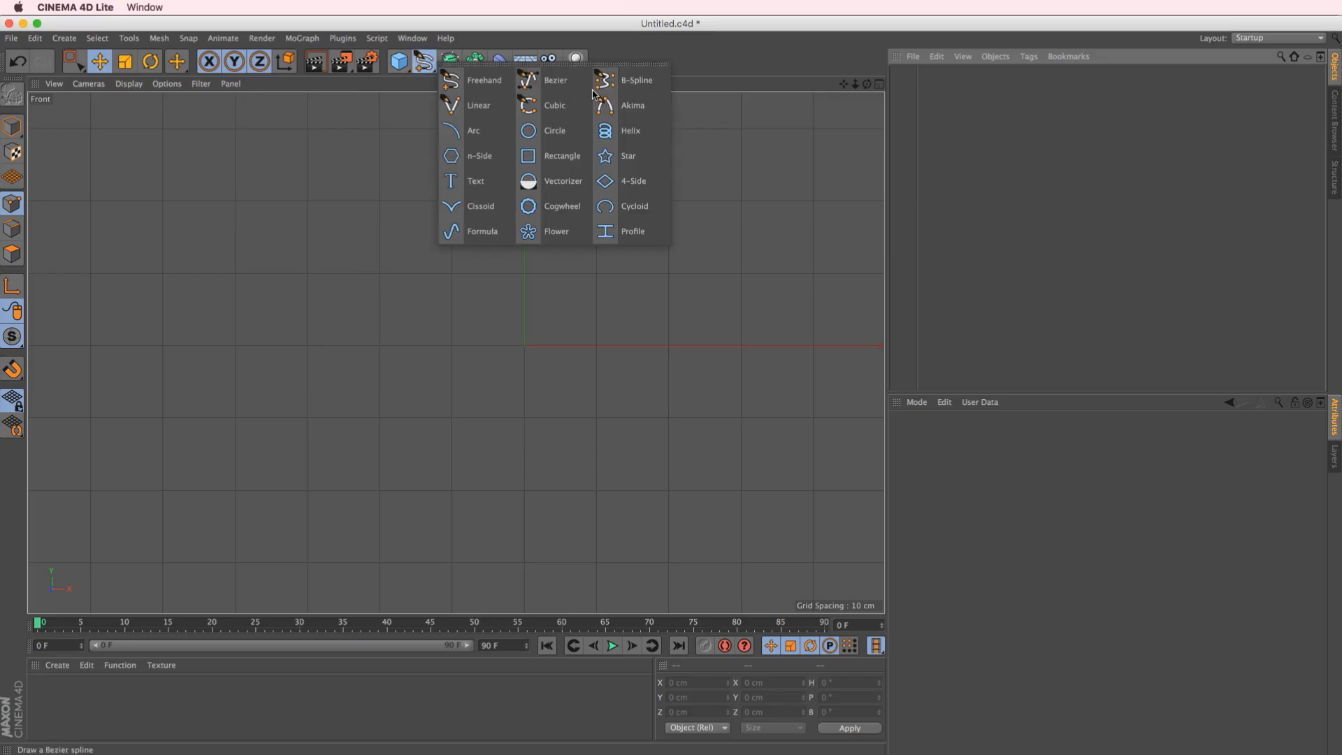
click(479, 106)
click(218, 213)
click(526, 167)
click(613, 397)
click(300, 475)
click(466, 347)
click(292, 332)
click(156, 305)
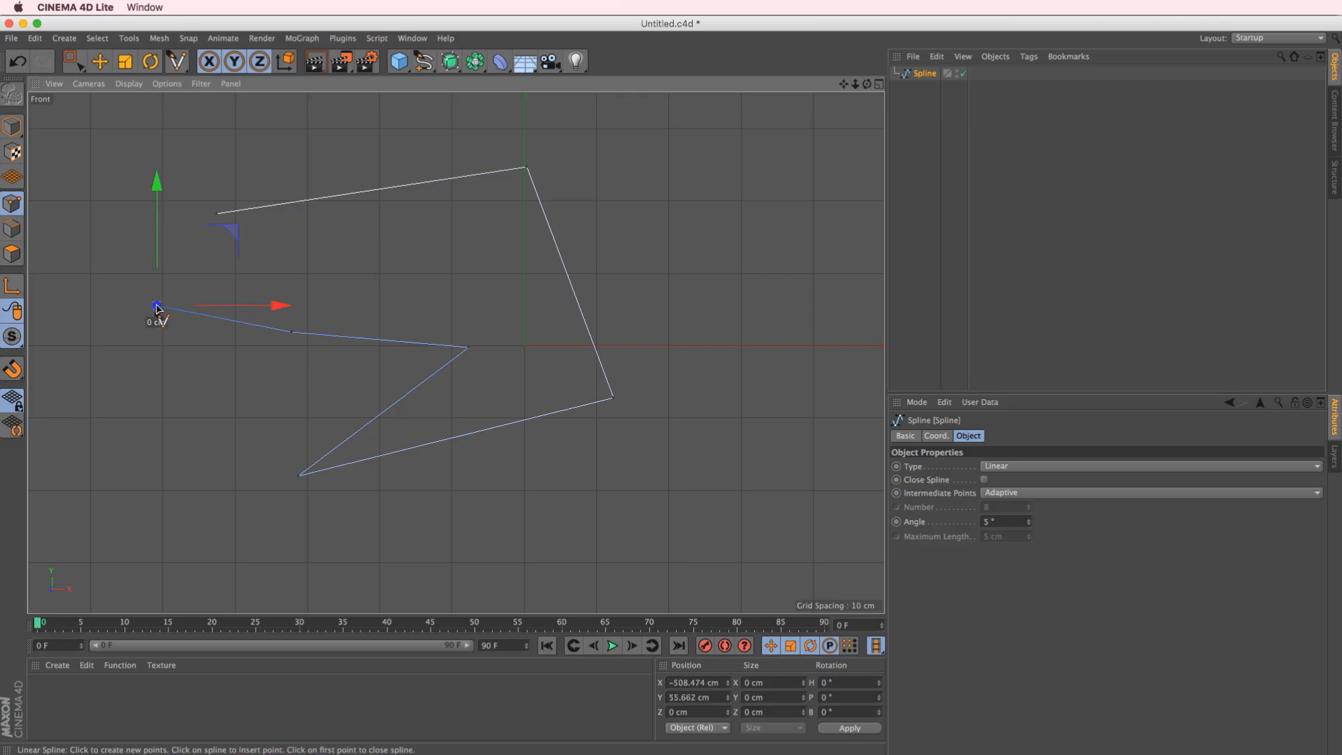
click(984, 480)
key(e)
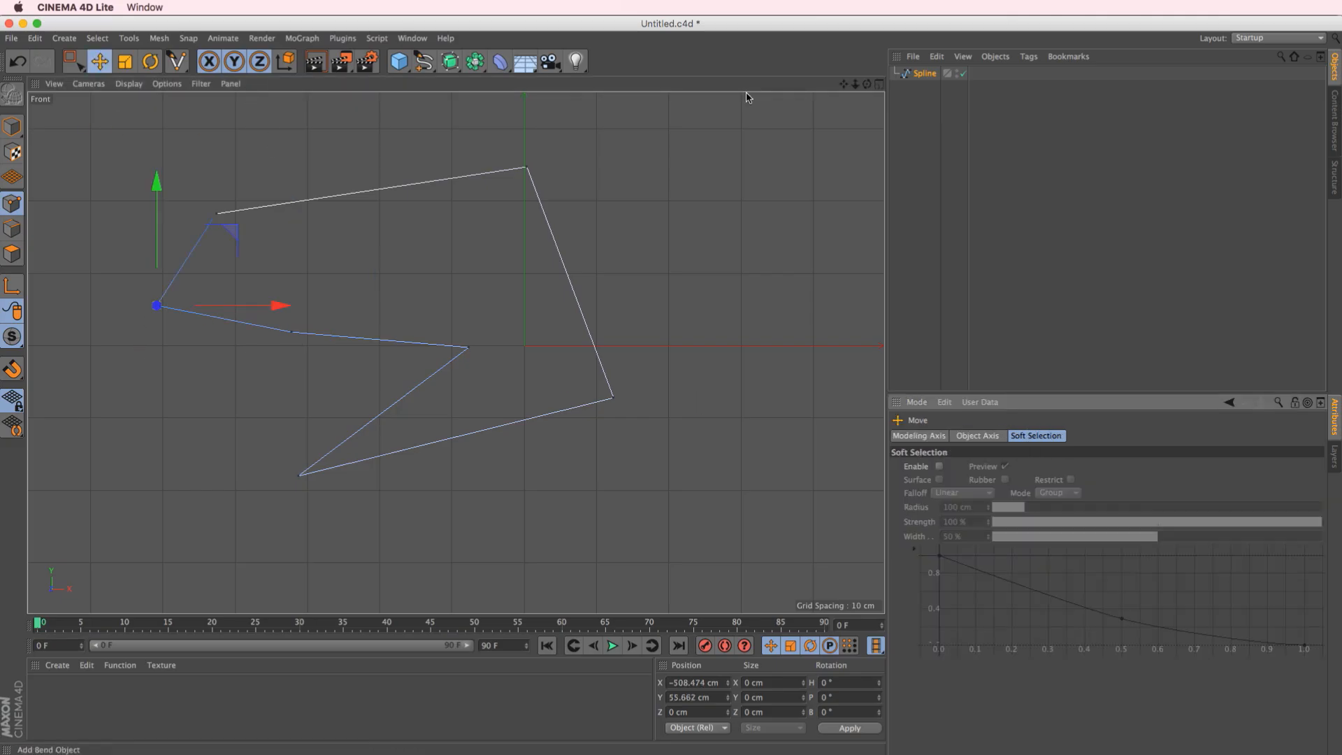
Show all four views, inspect the linear spline in Perspective, and delete the spline from the scene
click(879, 84)
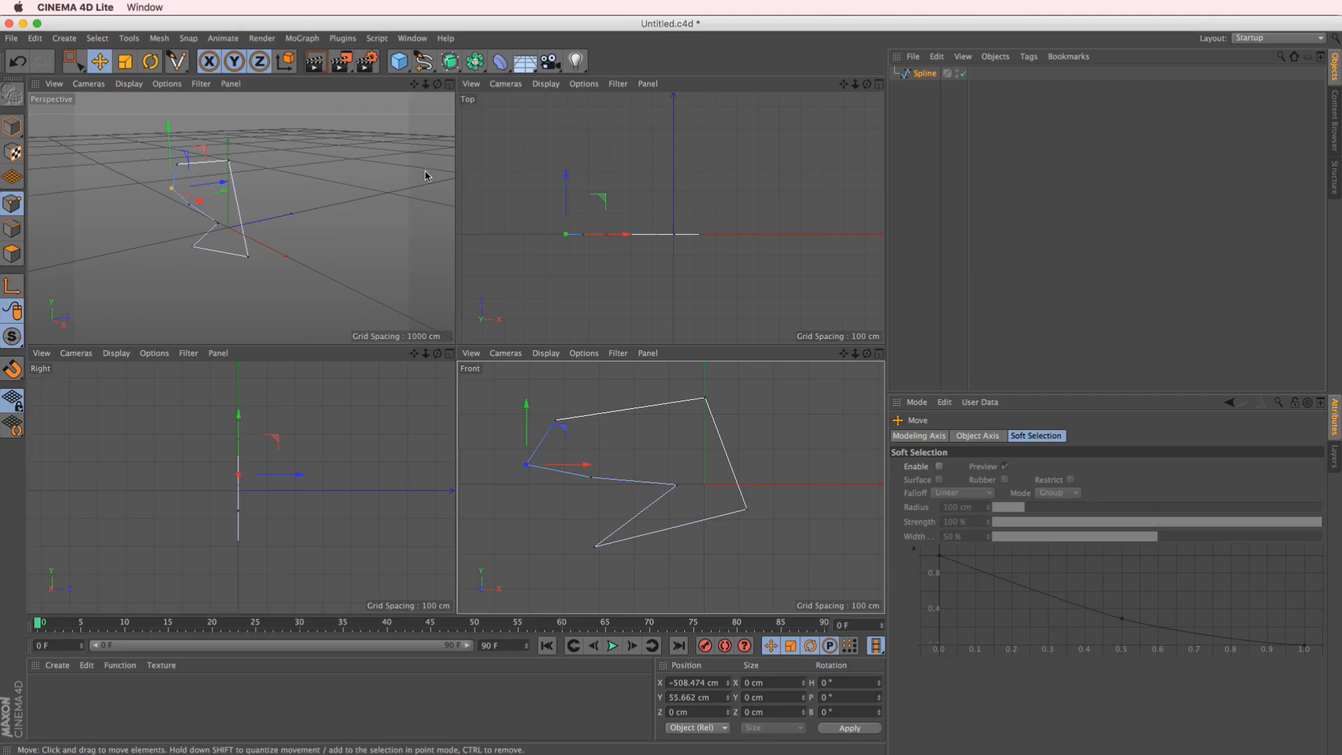
alt+drag(274, 218, 338, 246)
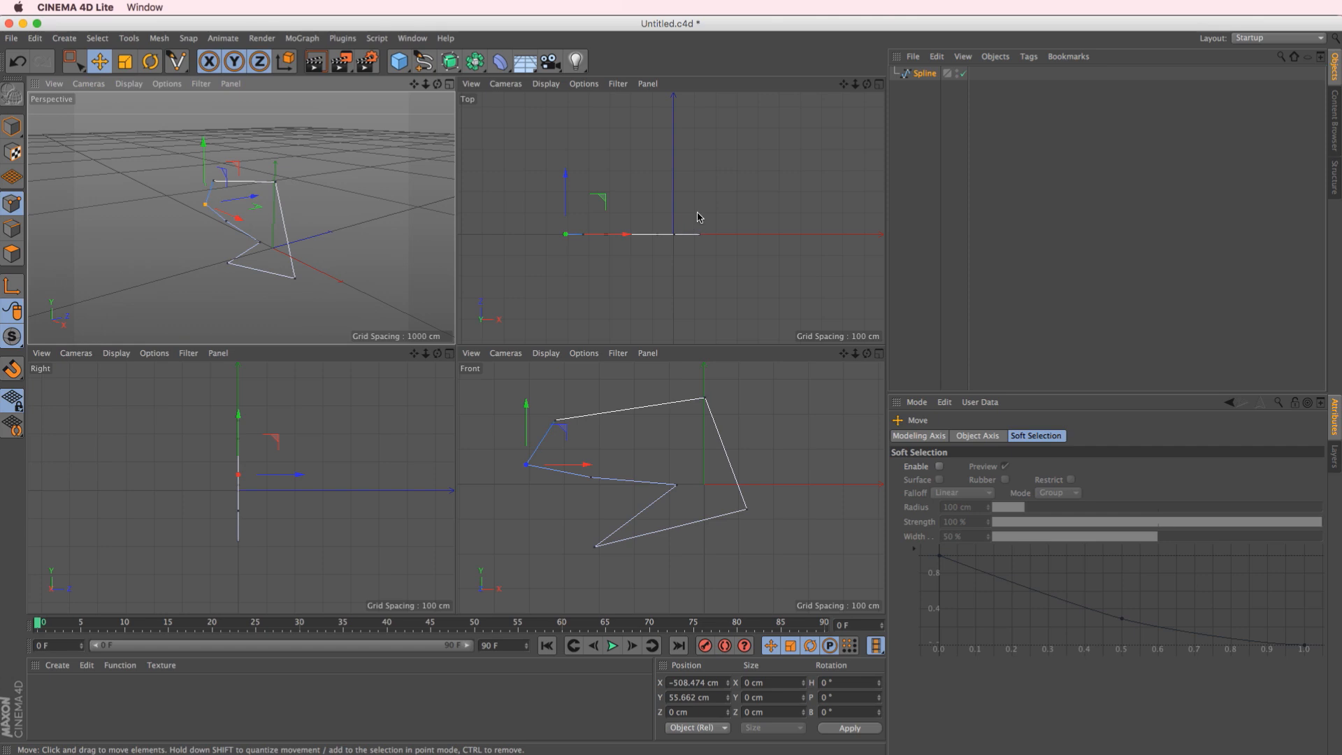
click(924, 73)
click(604, 140)
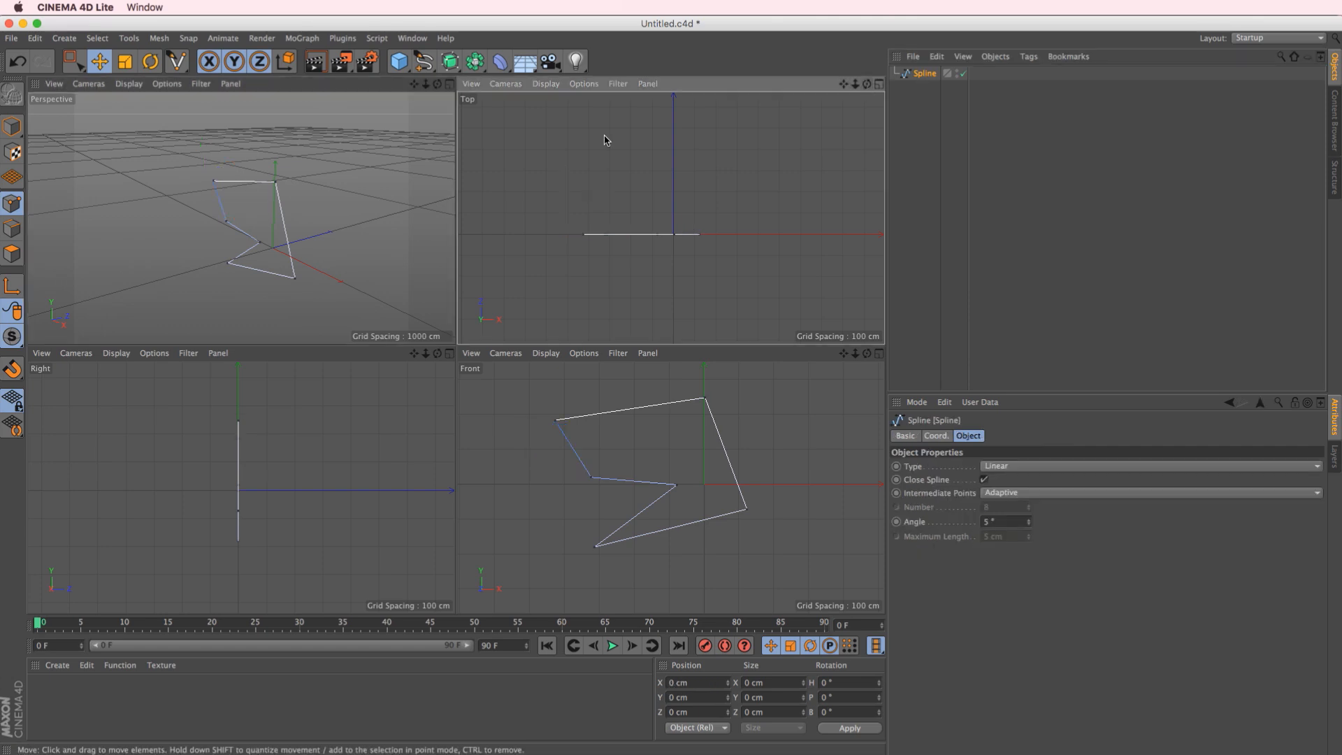
key(Delete)
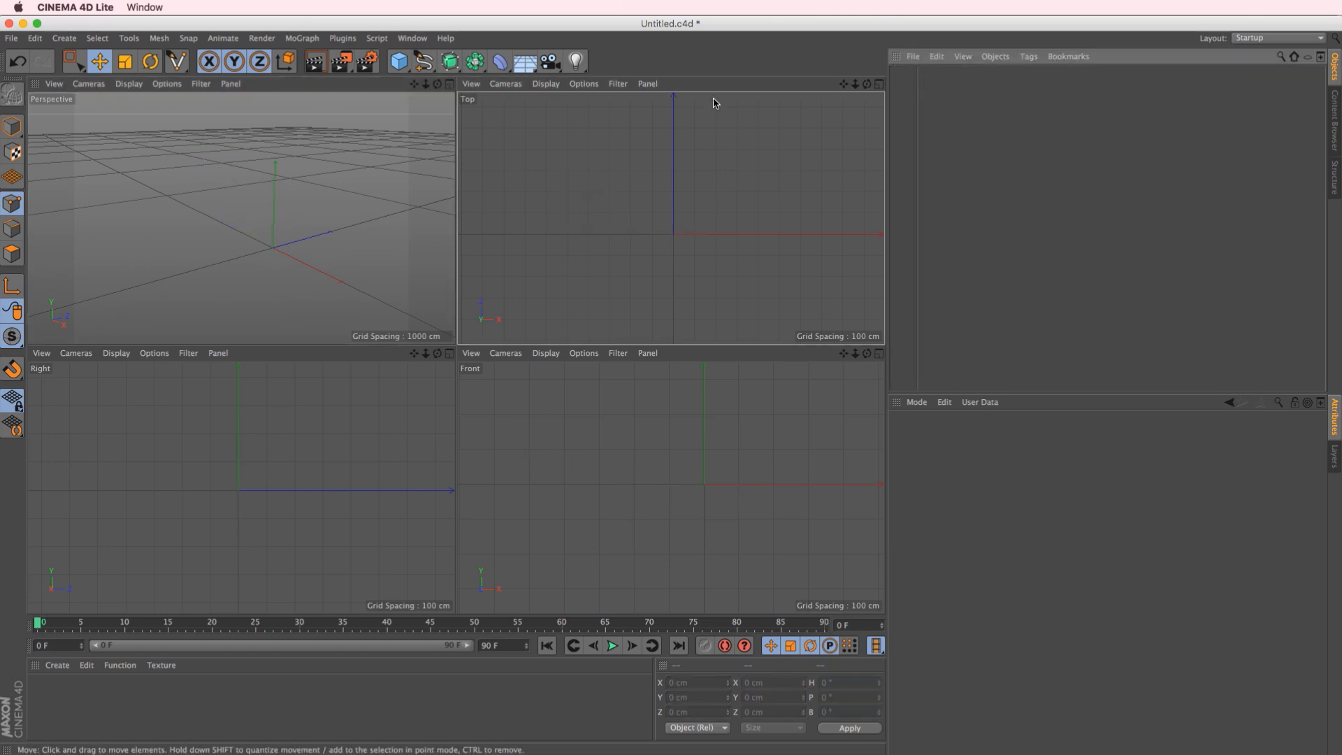
Add a Rectangle spline, view it in Perspective and set its plane to XY
click(426, 68)
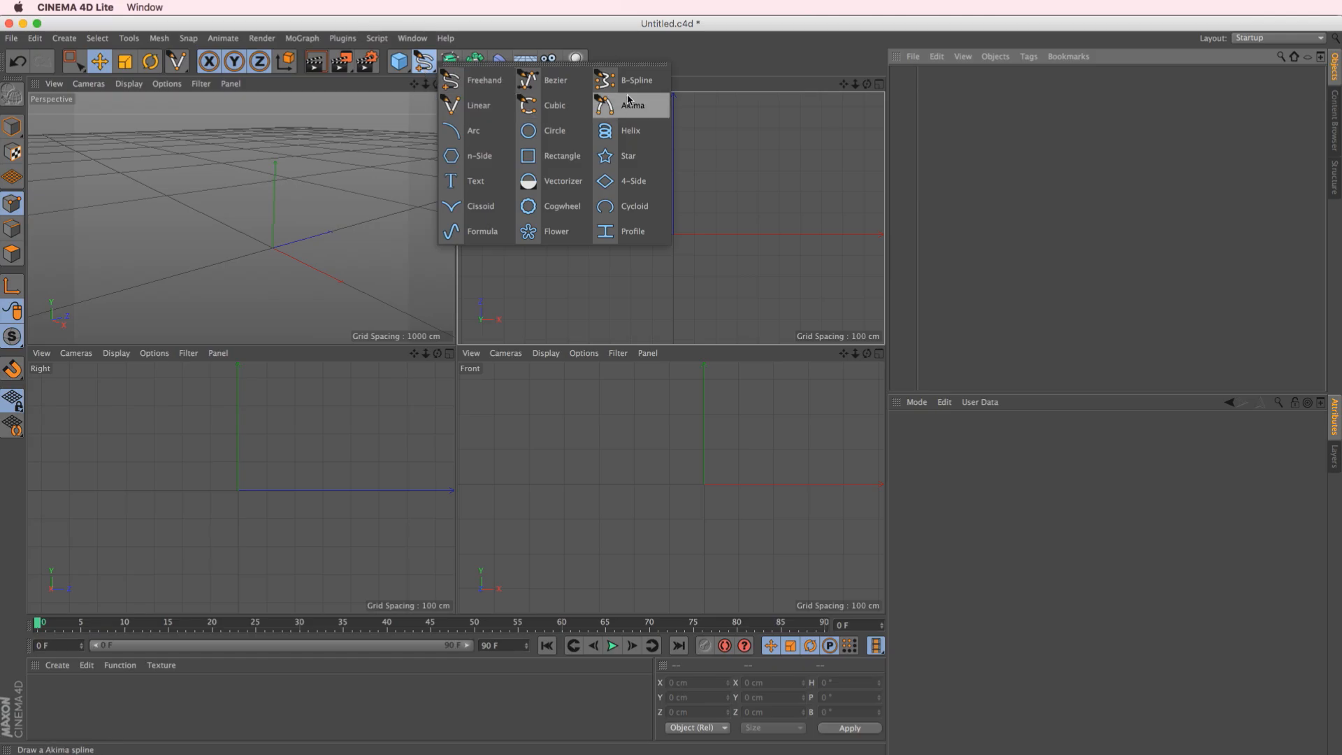
click(565, 159)
key(F1)
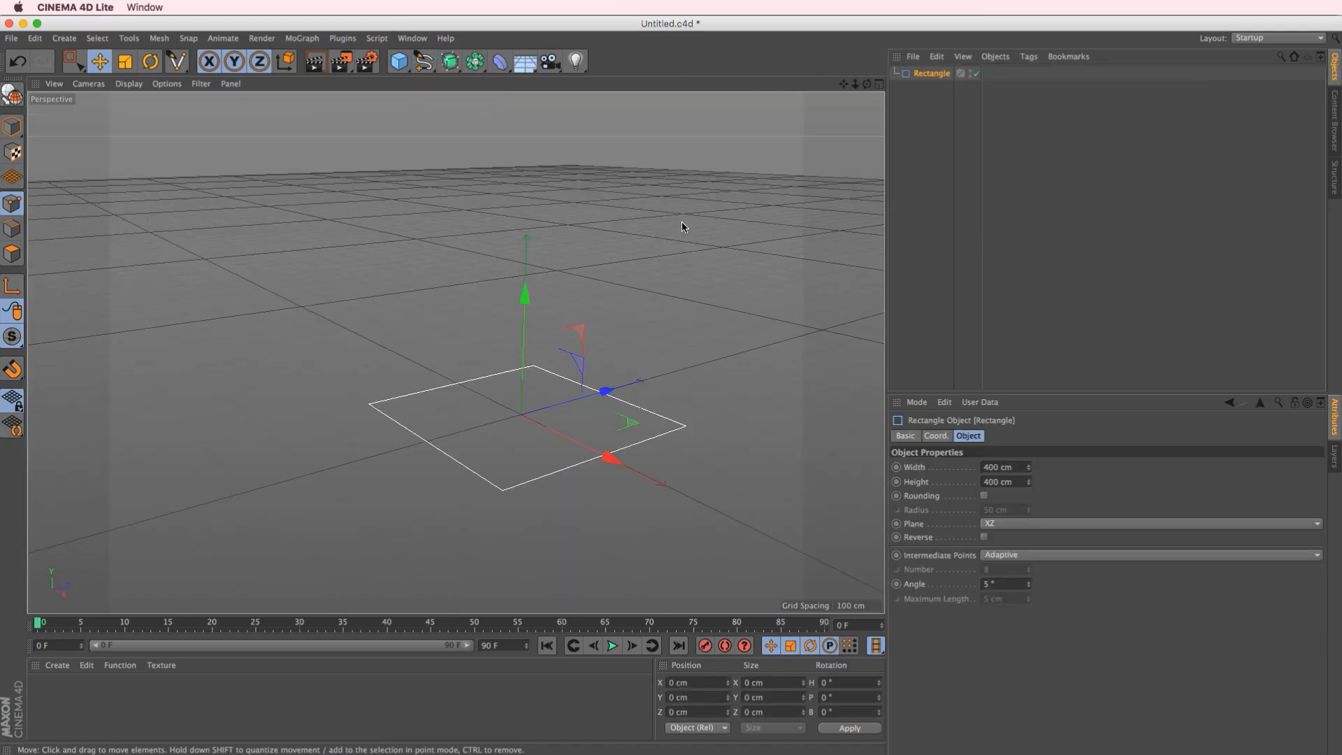
alt+middle_drag(627, 270, 546, 246)
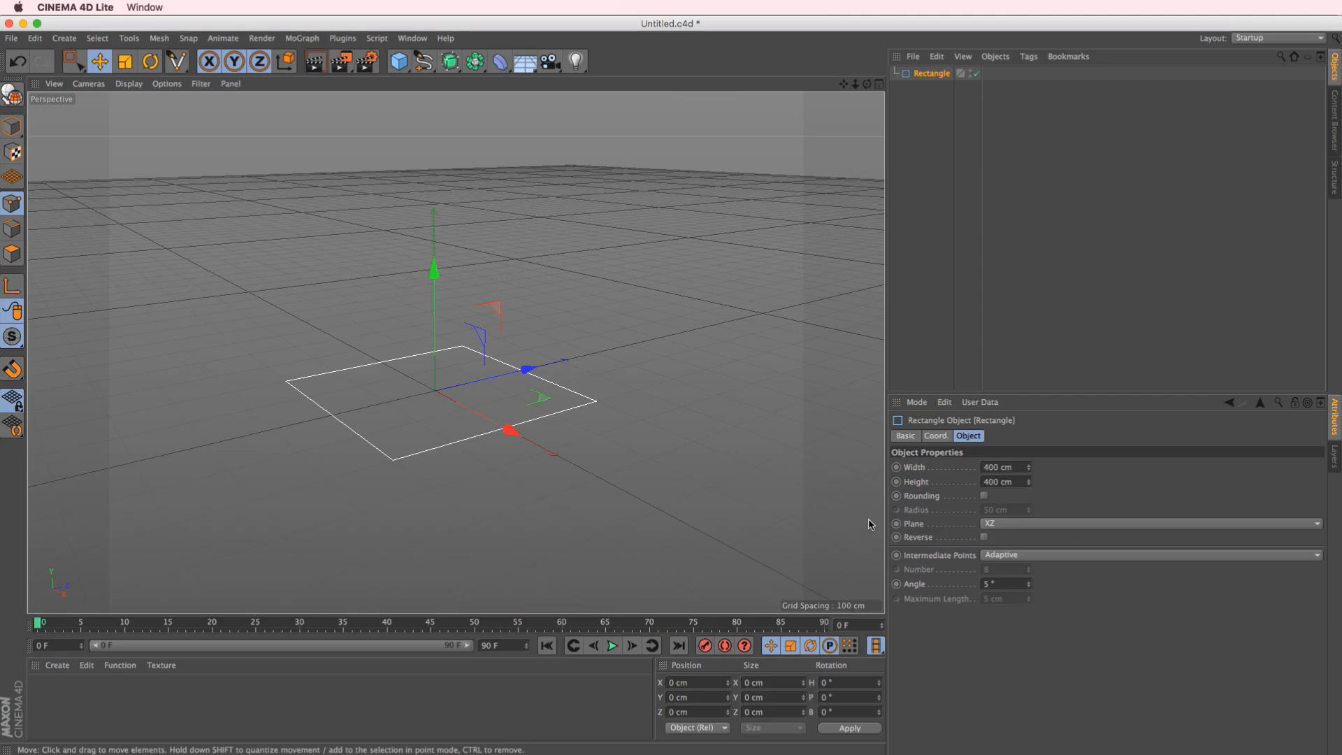
click(1012, 524)
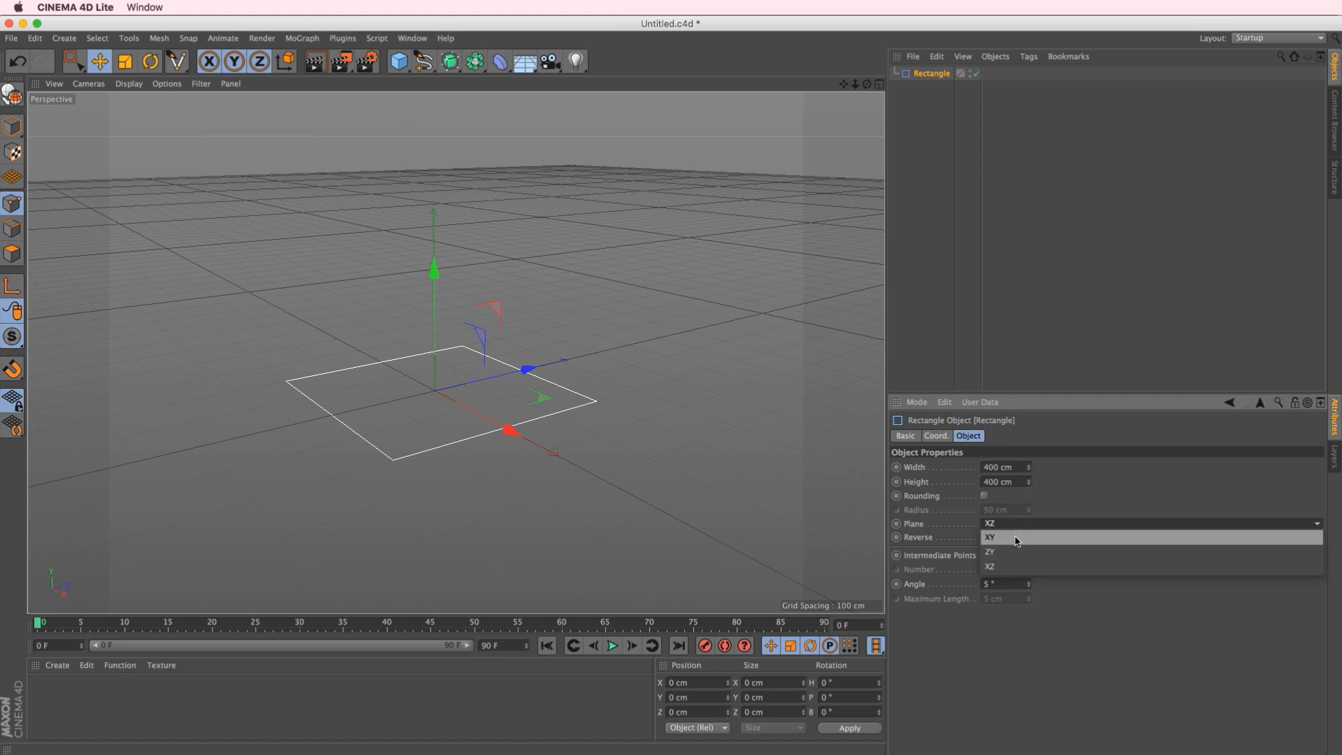
click(1016, 540)
Resize the rectangle to 388 cm wide and 608 cm high, and round its corners with a 15 cm radius
alt+drag(410, 335, 440, 363)
drag(1028, 473, 1062, 389)
drag(1028, 466, 1045, 443)
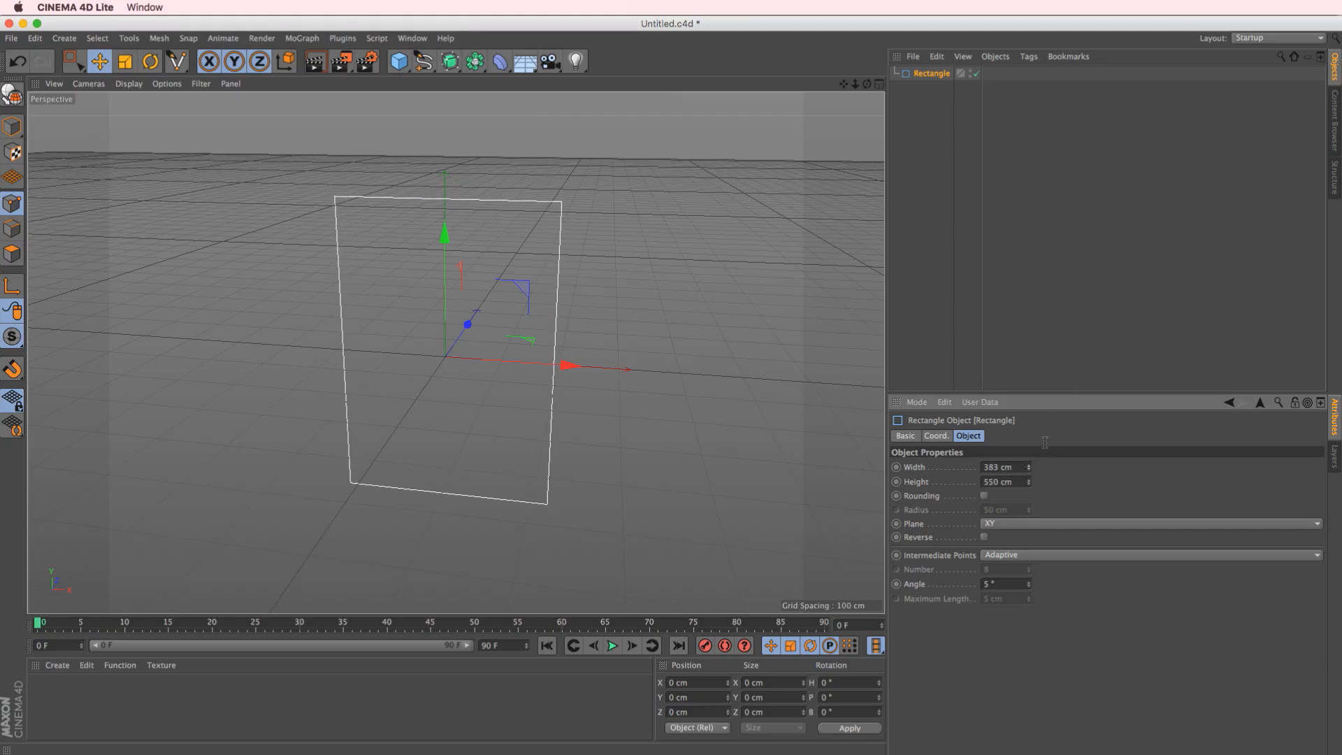
click(985, 496)
drag(1031, 513, 998, 537)
alt+drag(671, 448, 653, 389)
mouse_move(1028, 482)
mouse_down()
mouse_move(1045, 467)
mouse_move(1033, 464)
mouse_up()
alt+drag(378, 395, 386, 415)
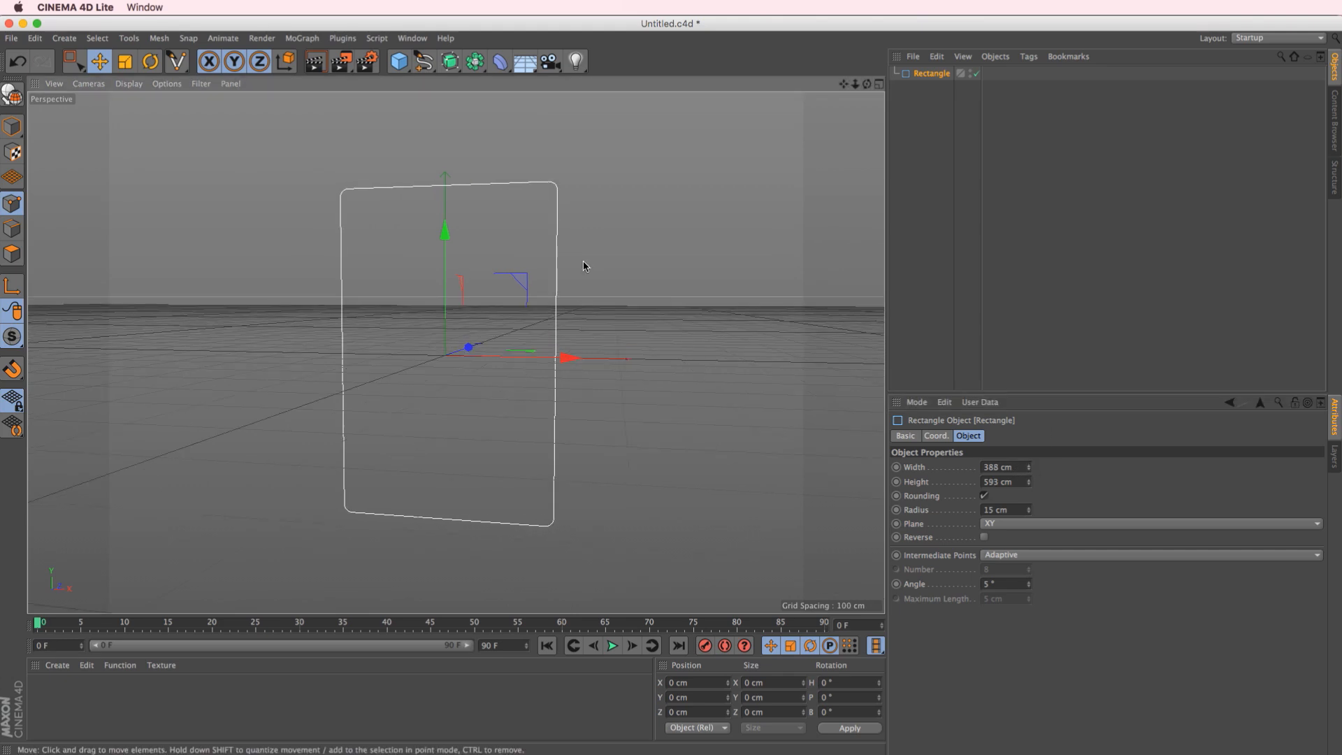
drag(1036, 484, 1042, 463)
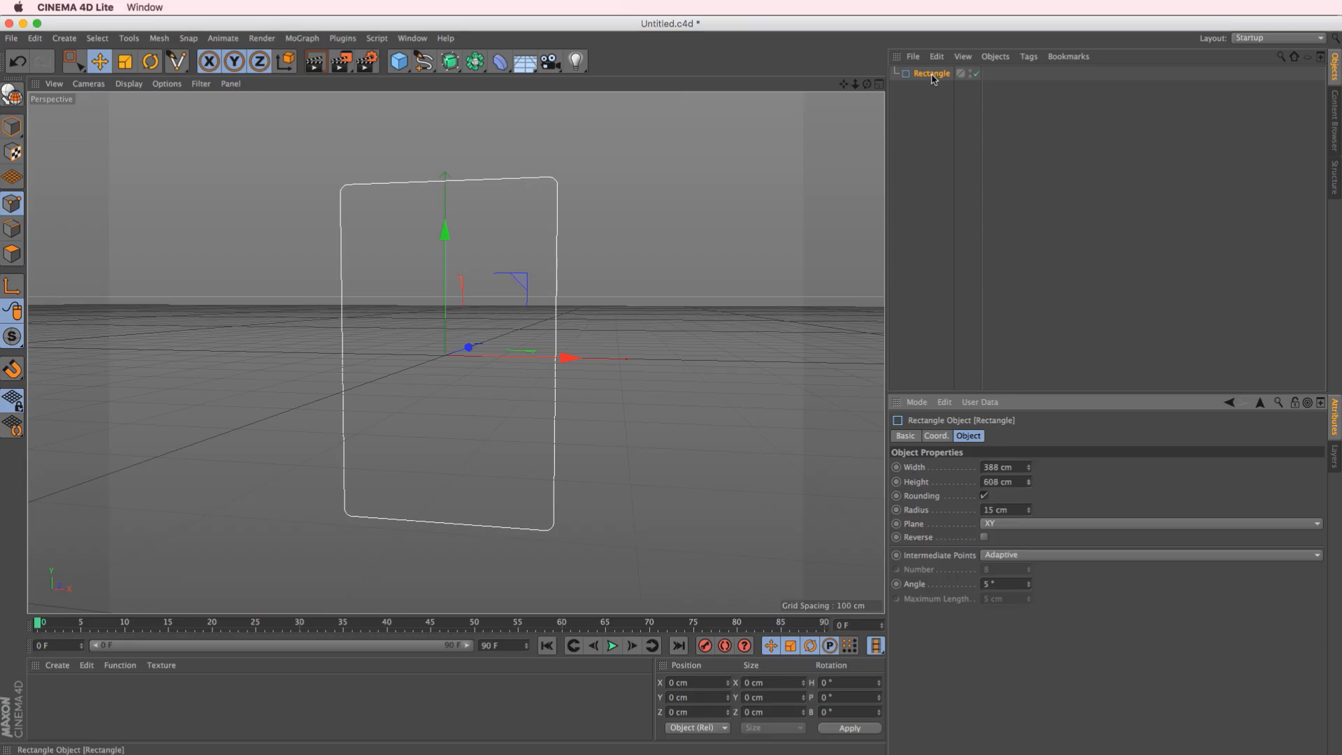
Duplicate the rectangle, resize the copy to 315 by 262 cm and position it inside the original's upper half
ctrl+drag(932, 75, 910, 151)
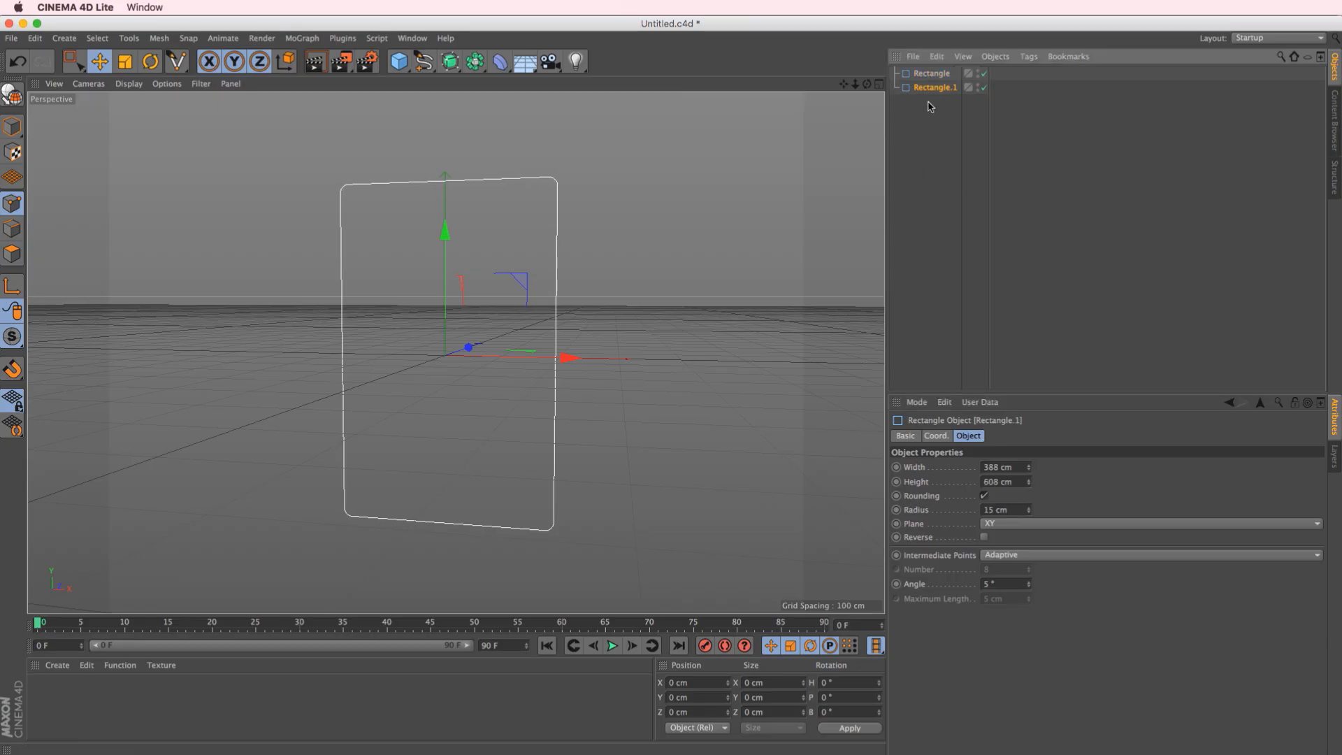
drag(1028, 467, 1007, 707)
drag(444, 231, 445, 139)
mouse_move(1029, 483)
mouse_down()
mouse_move(1032, 468)
mouse_move(1033, 497)
mouse_up()
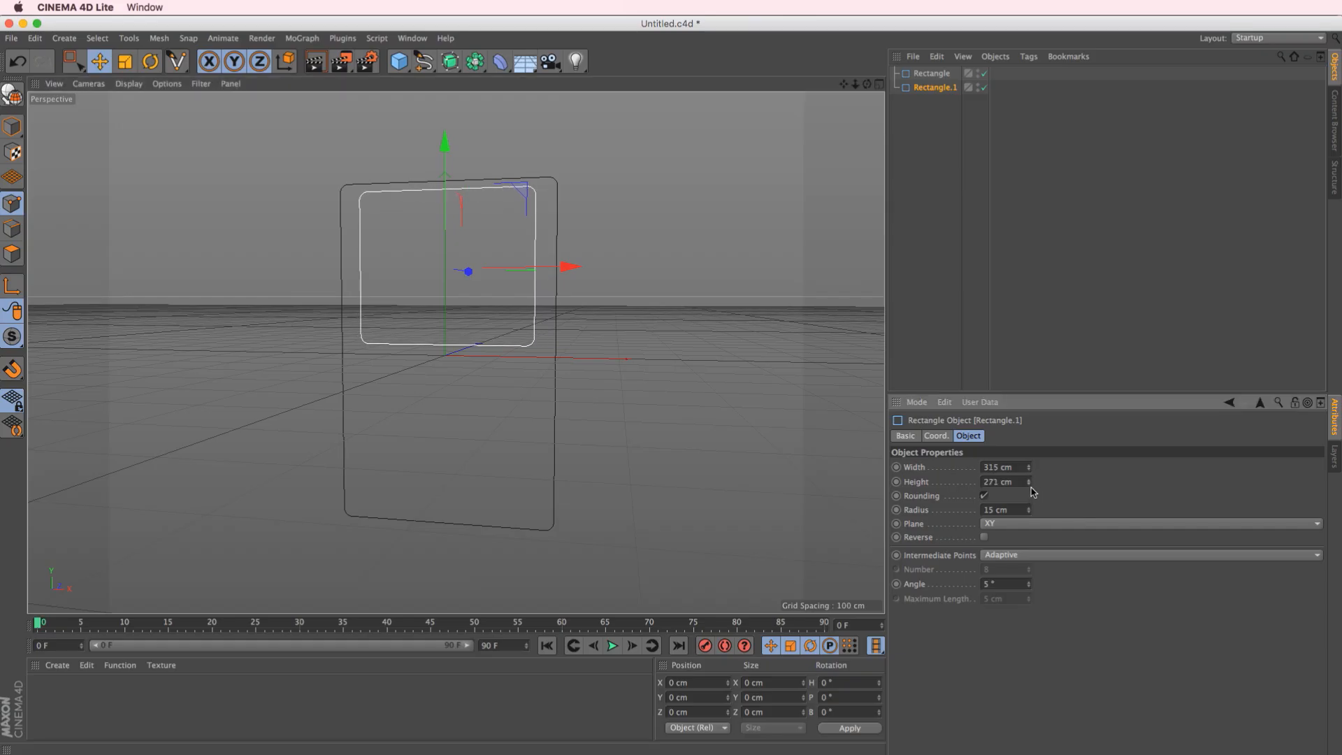
drag(445, 170, 449, 185)
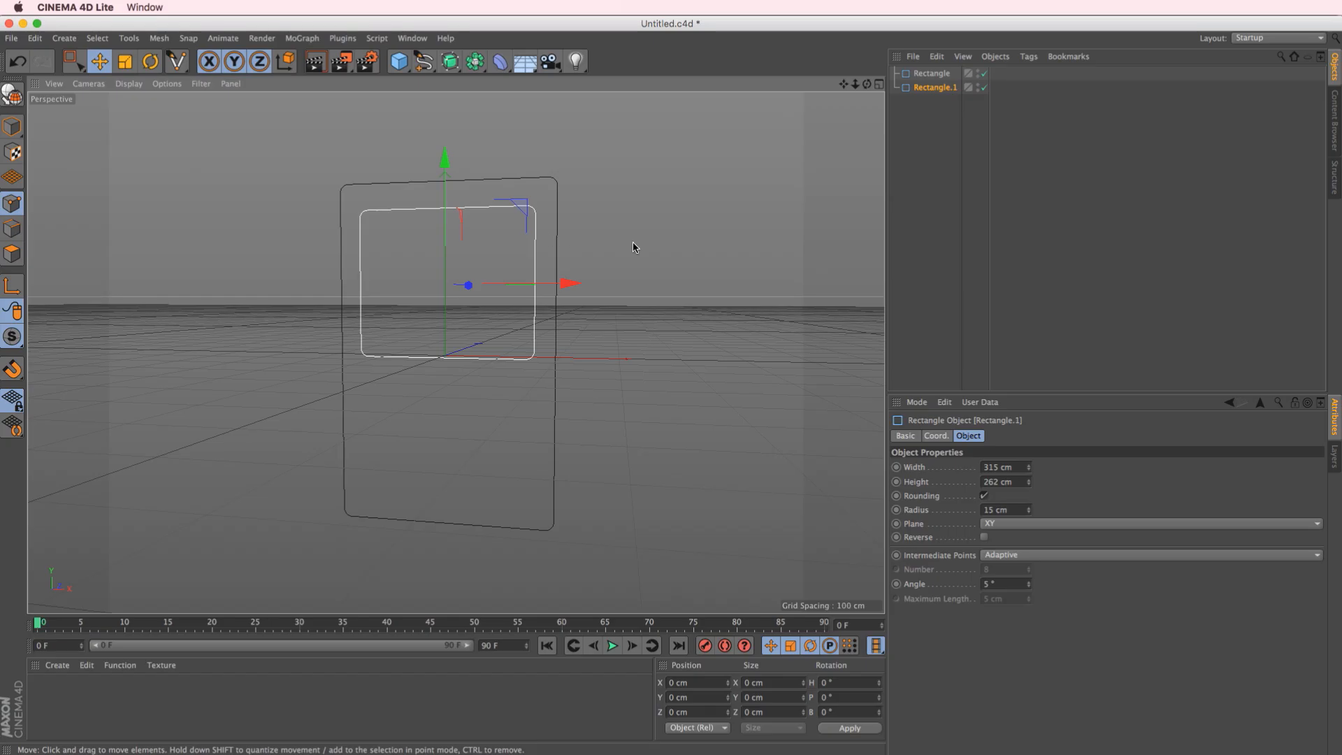
Make the inner rectangle editable and raise the side-edge point of its lower-right corner to about Y -60.5 cm
key(c)
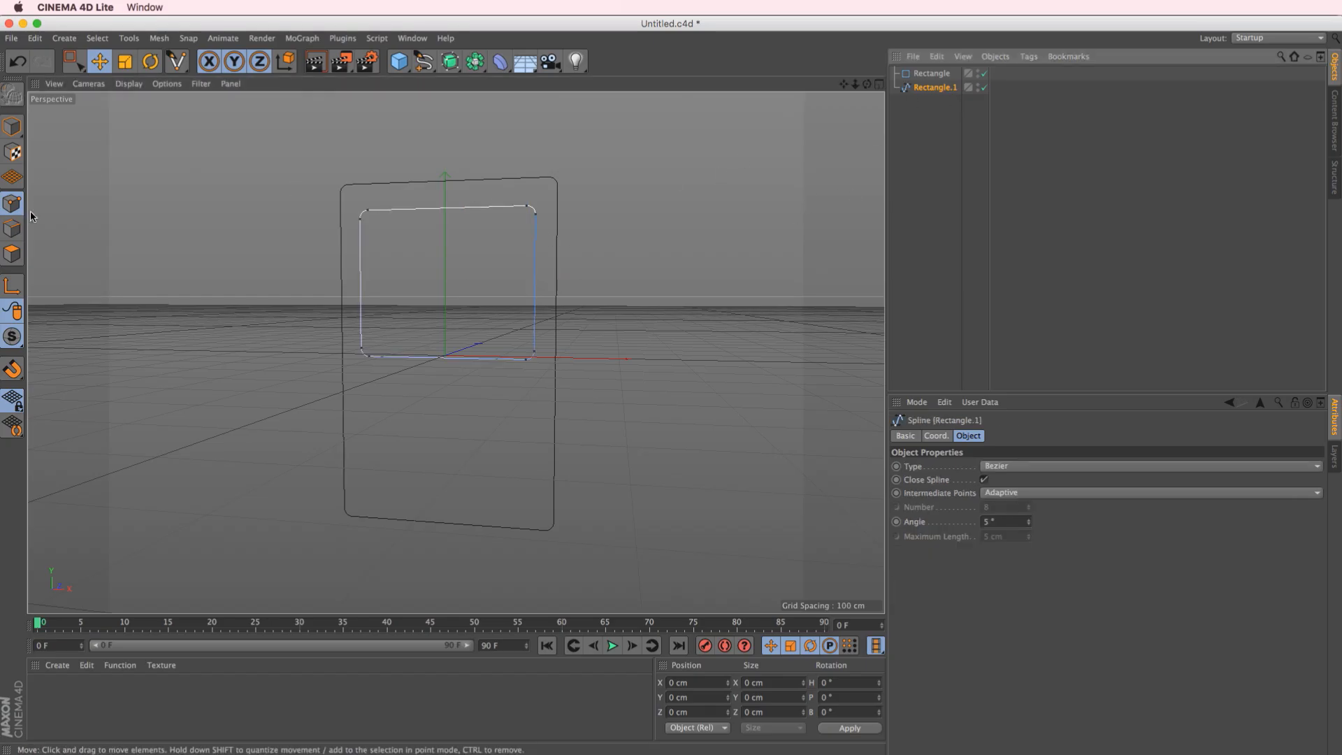
click(361, 218)
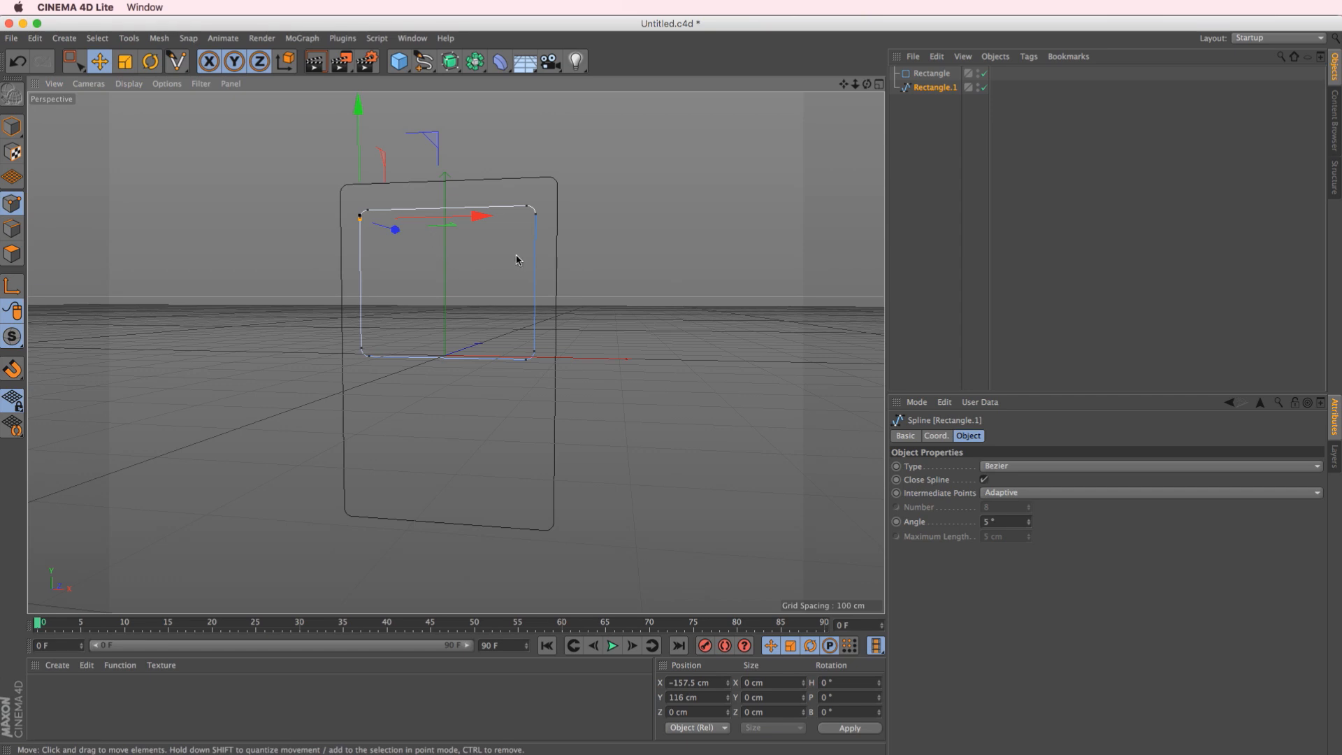
alt+drag(467, 165, 445, 270)
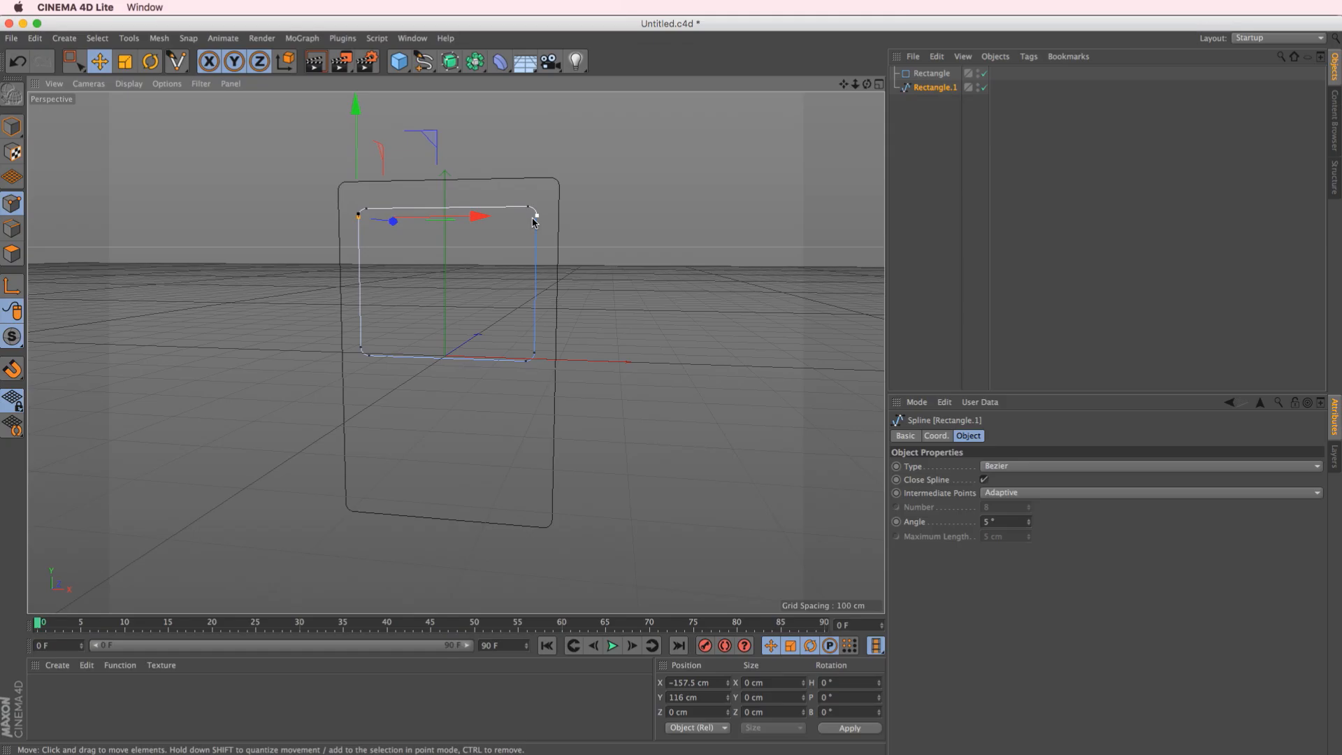
click(526, 360)
drag(570, 365, 554, 368)
click(535, 353)
click(878, 88)
scroll(753, 482, up, 5)
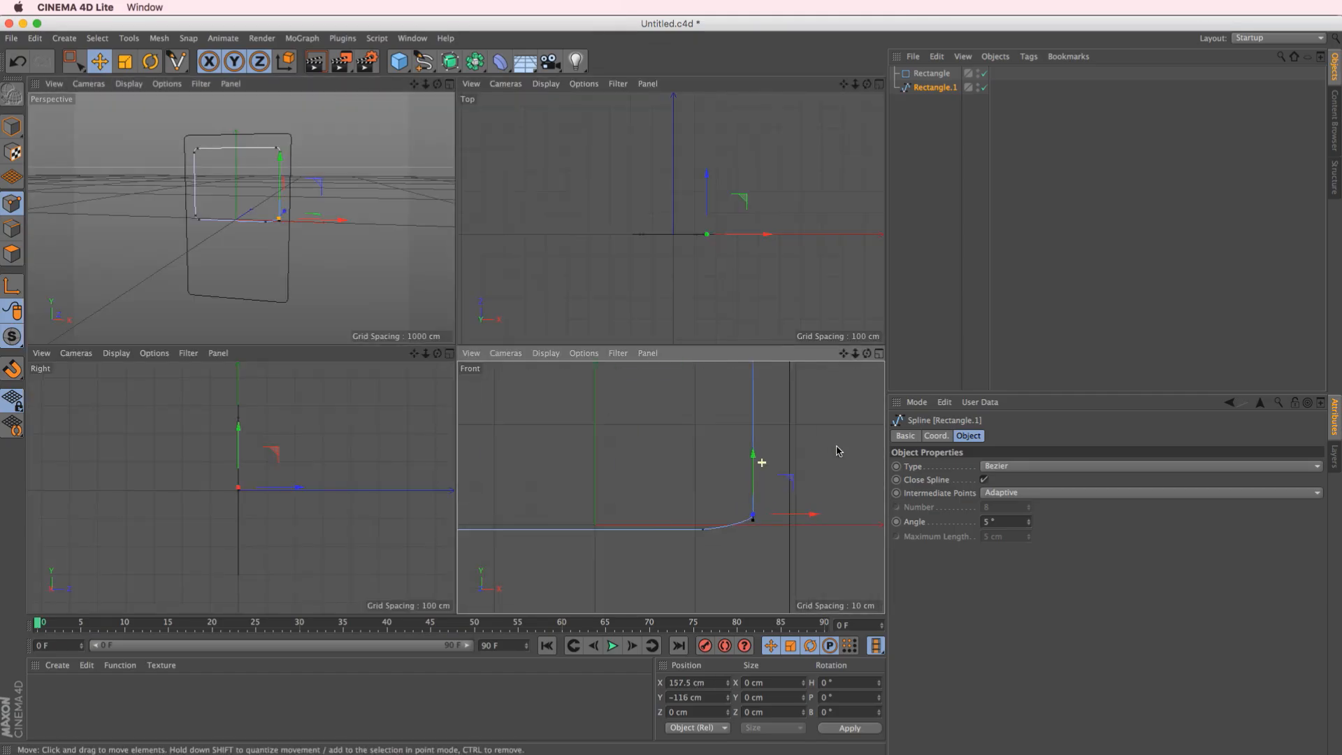
mouse_move(754, 486)
mouse_down()
mouse_move(755, 434)
mouse_move(751, 509)
mouse_up()
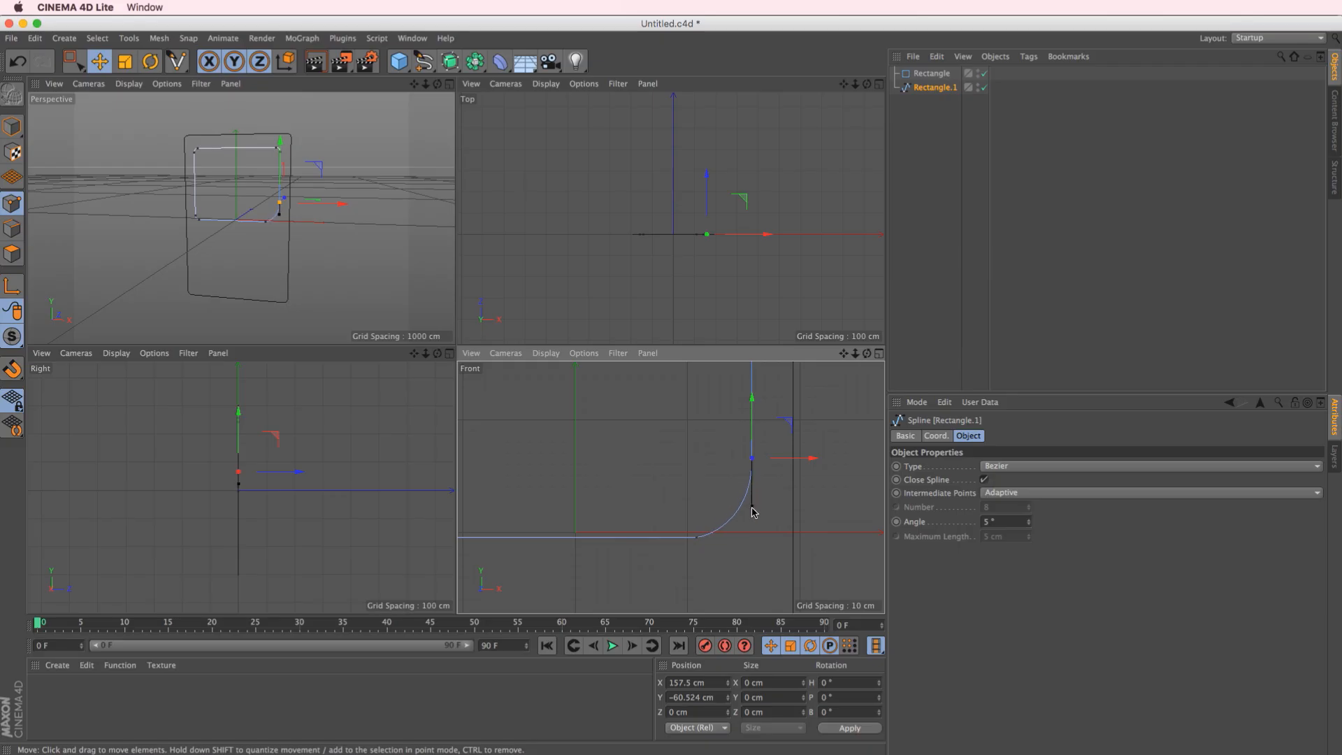
Move the bottom-edge point of the inner rectangle's lower-right corner to about X 71.9 cm to widen the curve
click(879, 354)
click(508, 456)
drag(523, 456, 576, 449)
scroll(424, 488, down, 5)
scroll(524, 467, up, 5)
scroll(571, 430, down, 5)
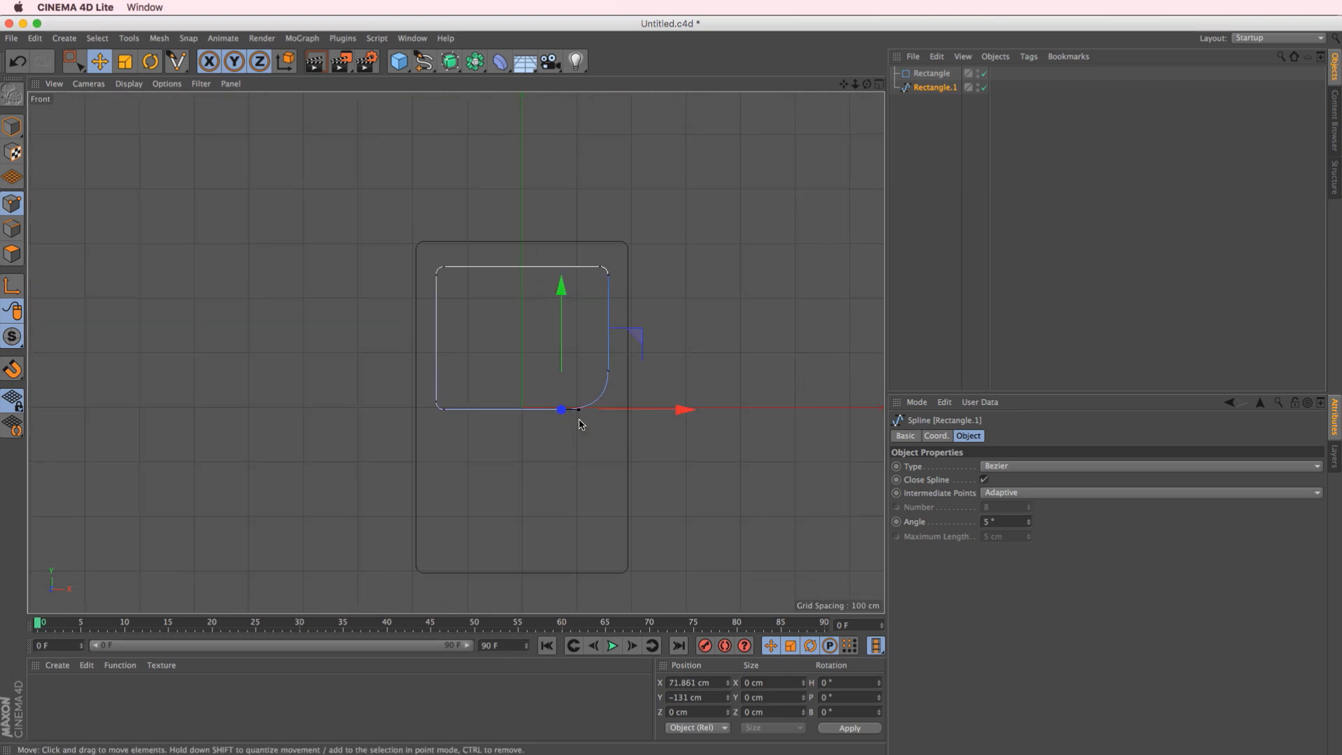
click(609, 373)
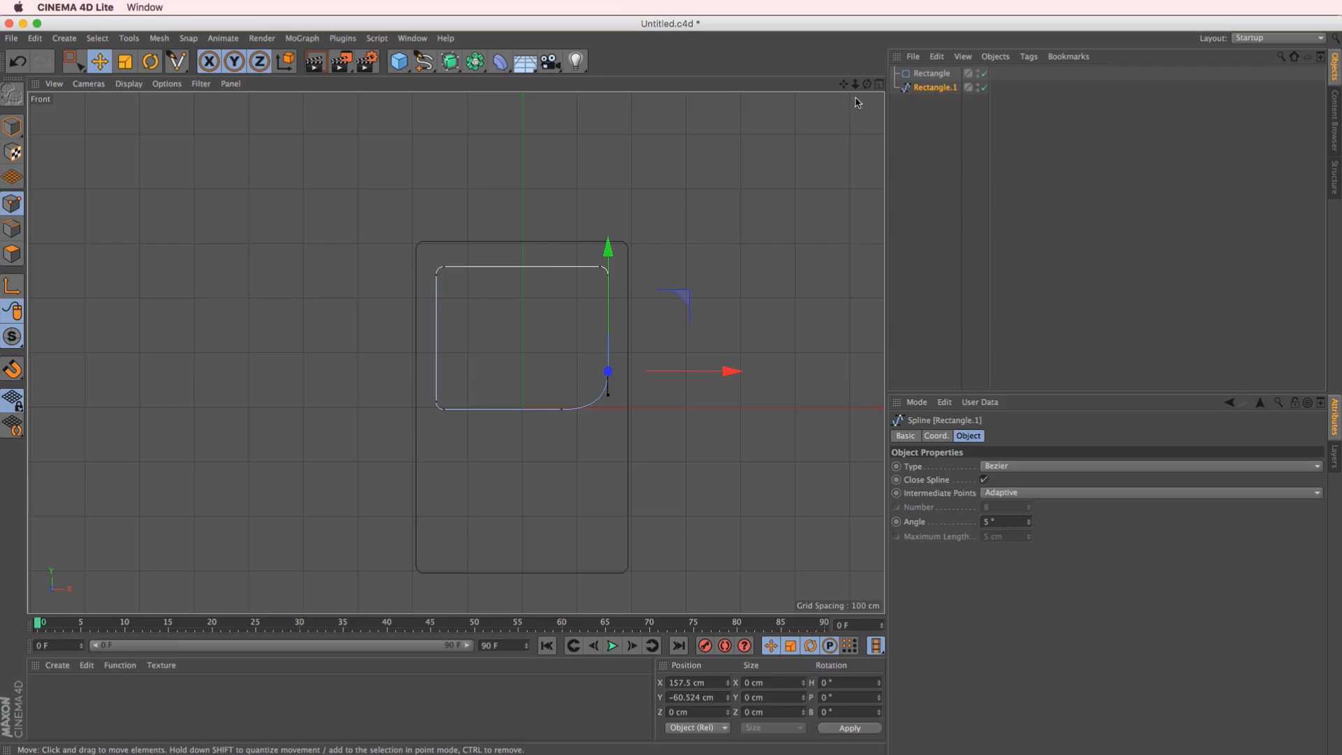
Rename the inner rectangle spline as Screen Backing
click(878, 83)
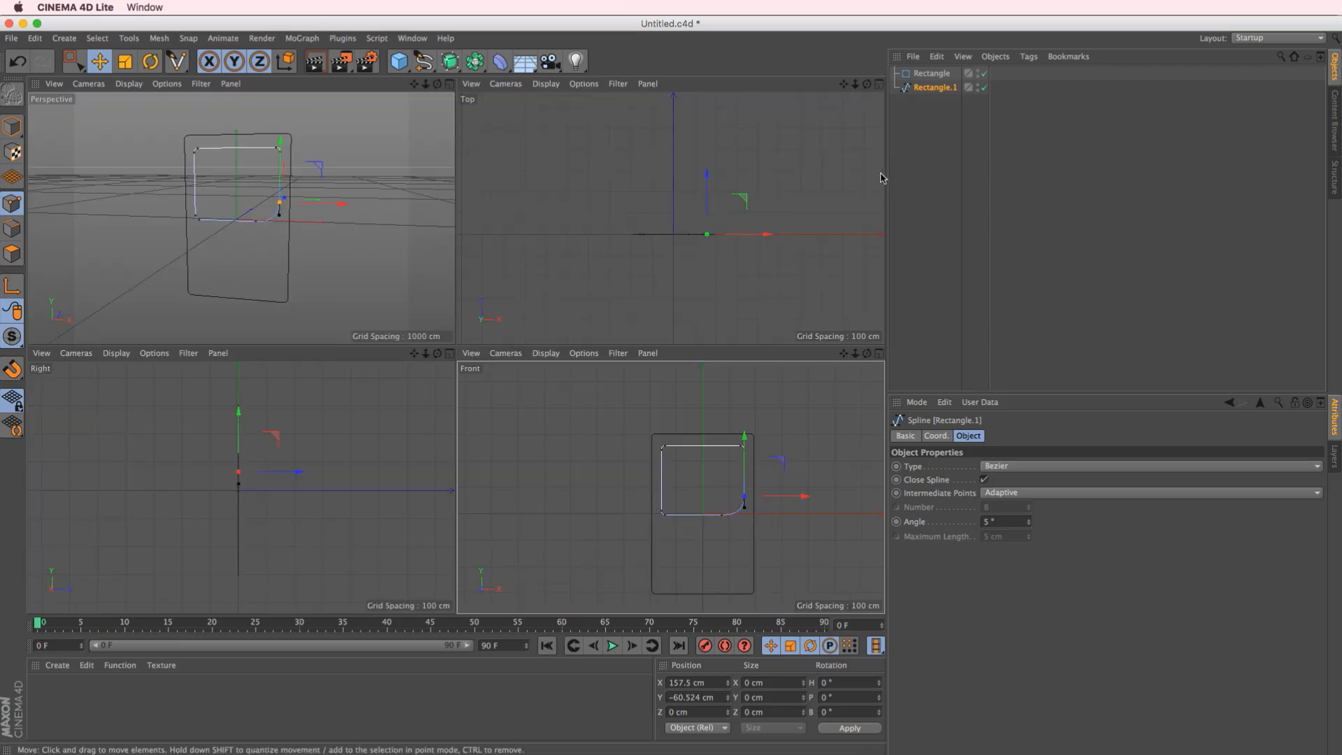
double_click(940, 88)
text(Screen Backing)
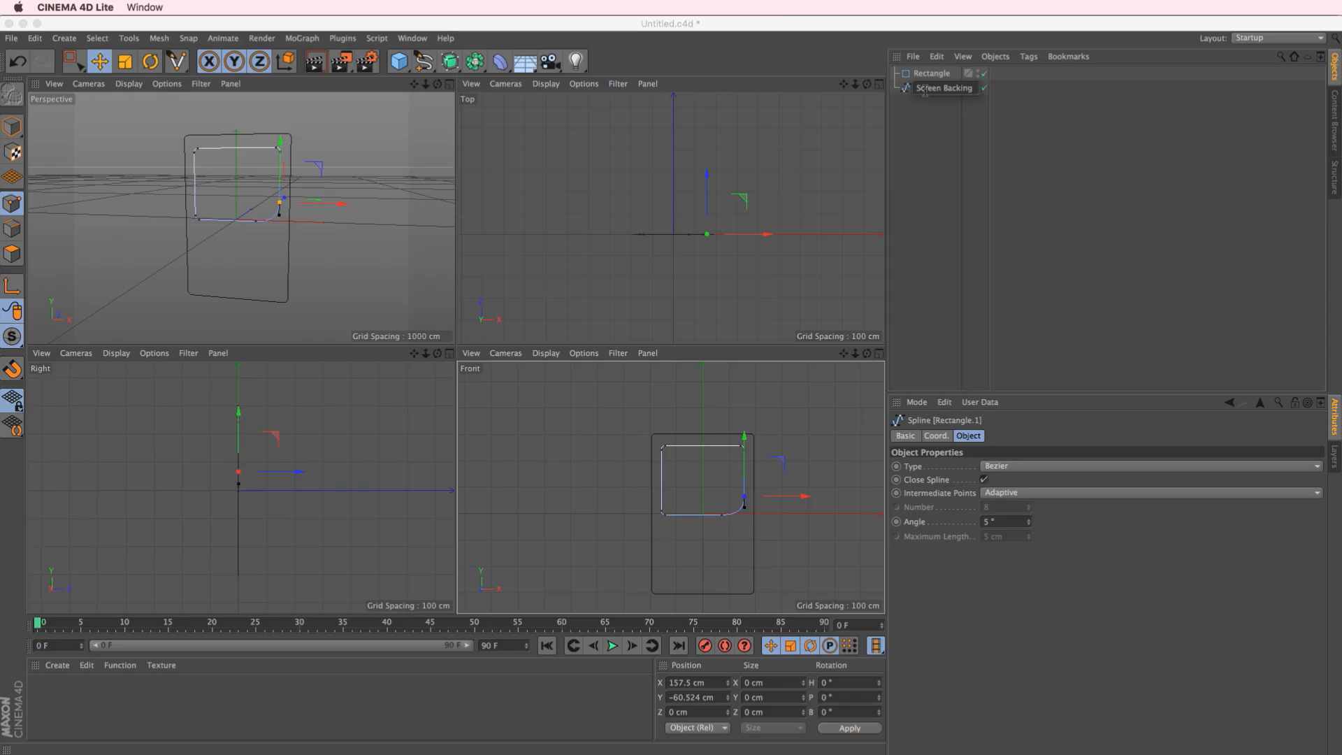
key(Return)
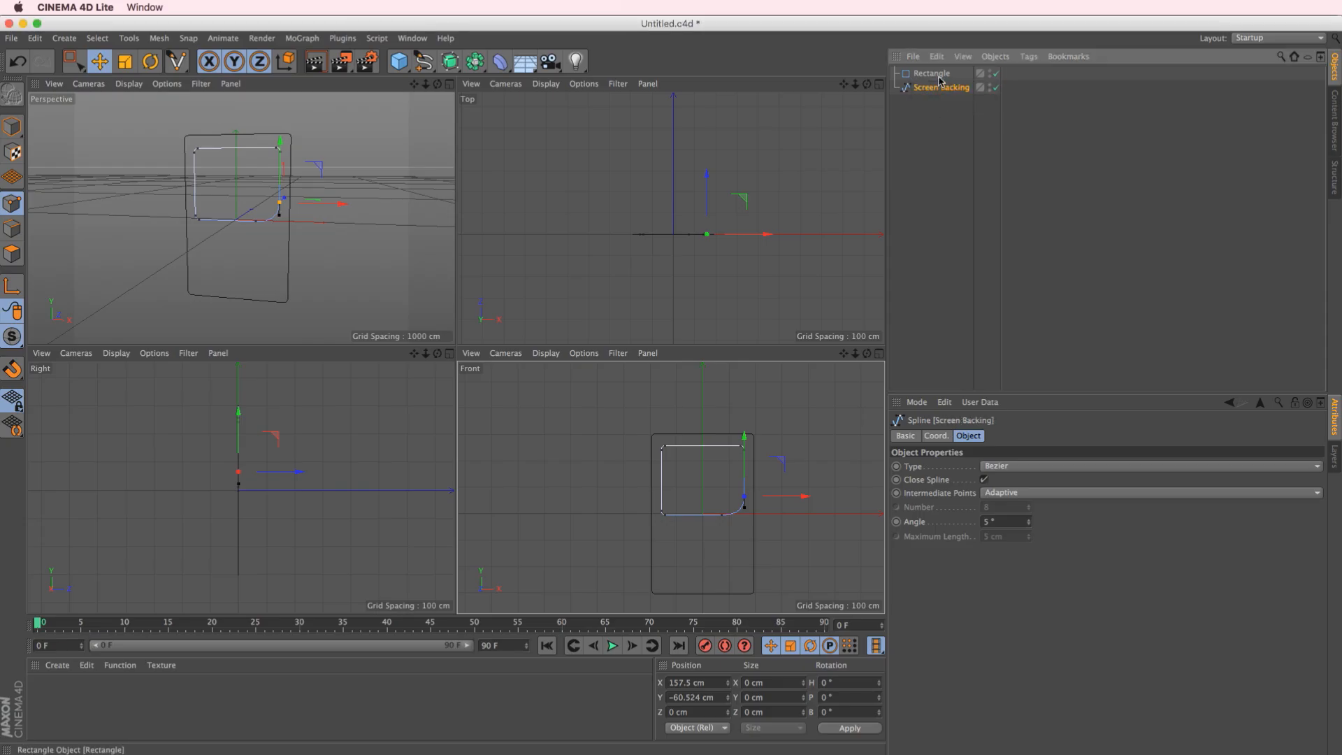
Rename the outer rectangle as Main Body
double_click(932, 73)
text(Main Bo)
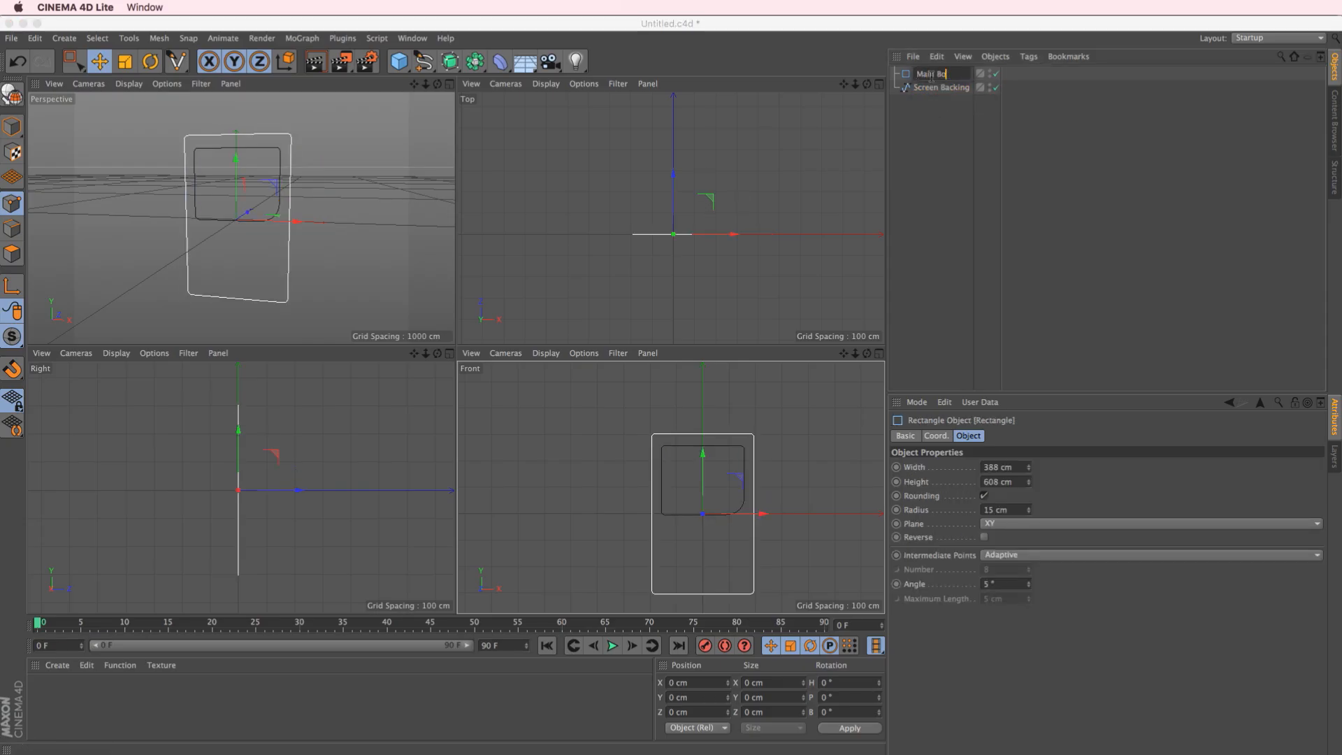
text(dy)
key(Return)
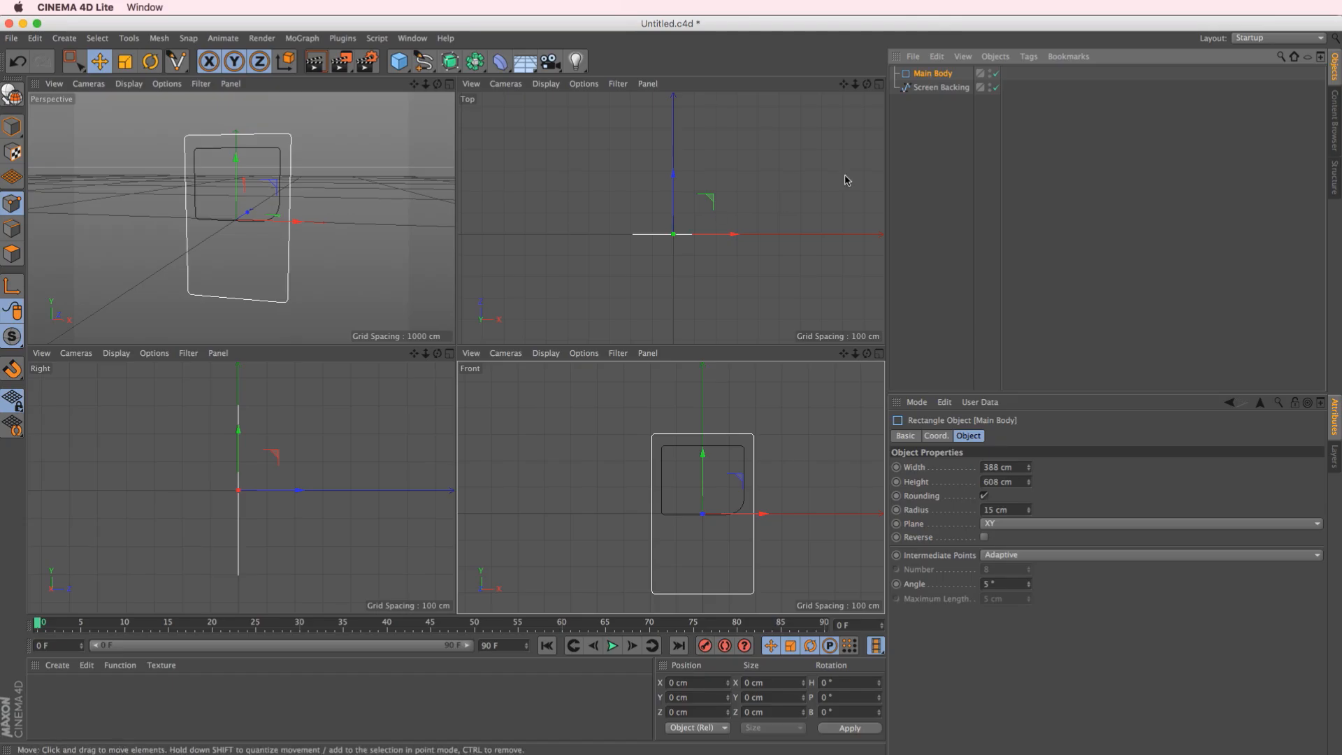
Duplicate the Main Body rectangle below Screen Backing and rename the copy as Screen
click(922, 217)
click(104, 60)
click(963, 86)
click(953, 75)
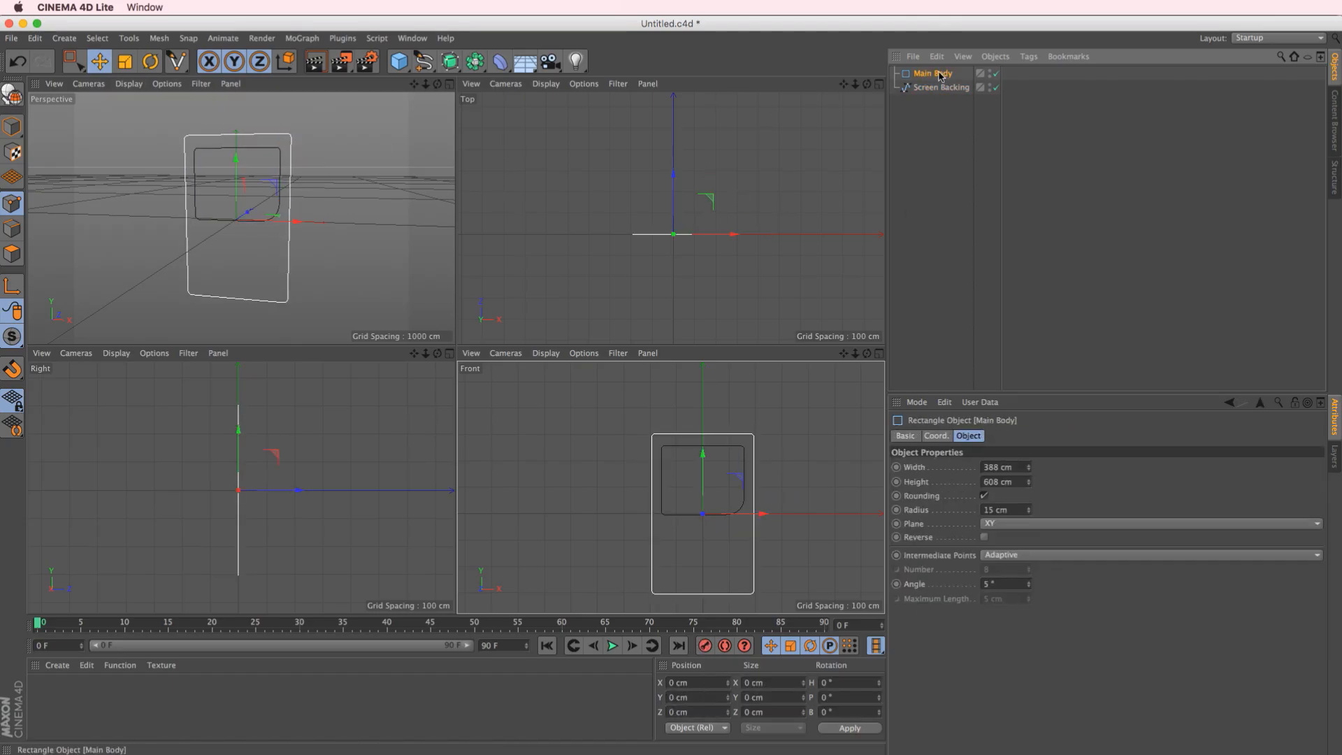
ctrl+drag(944, 79, 945, 143)
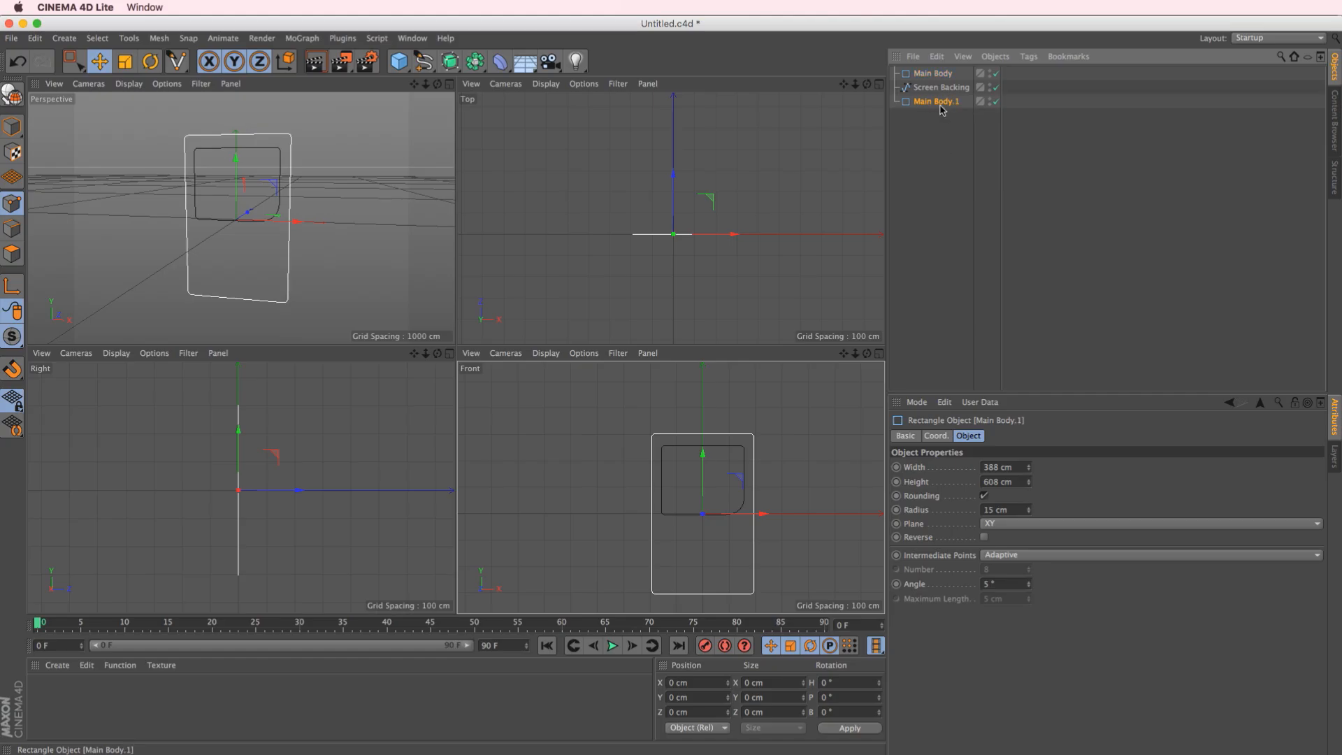
double_click(942, 104)
text(Screen)
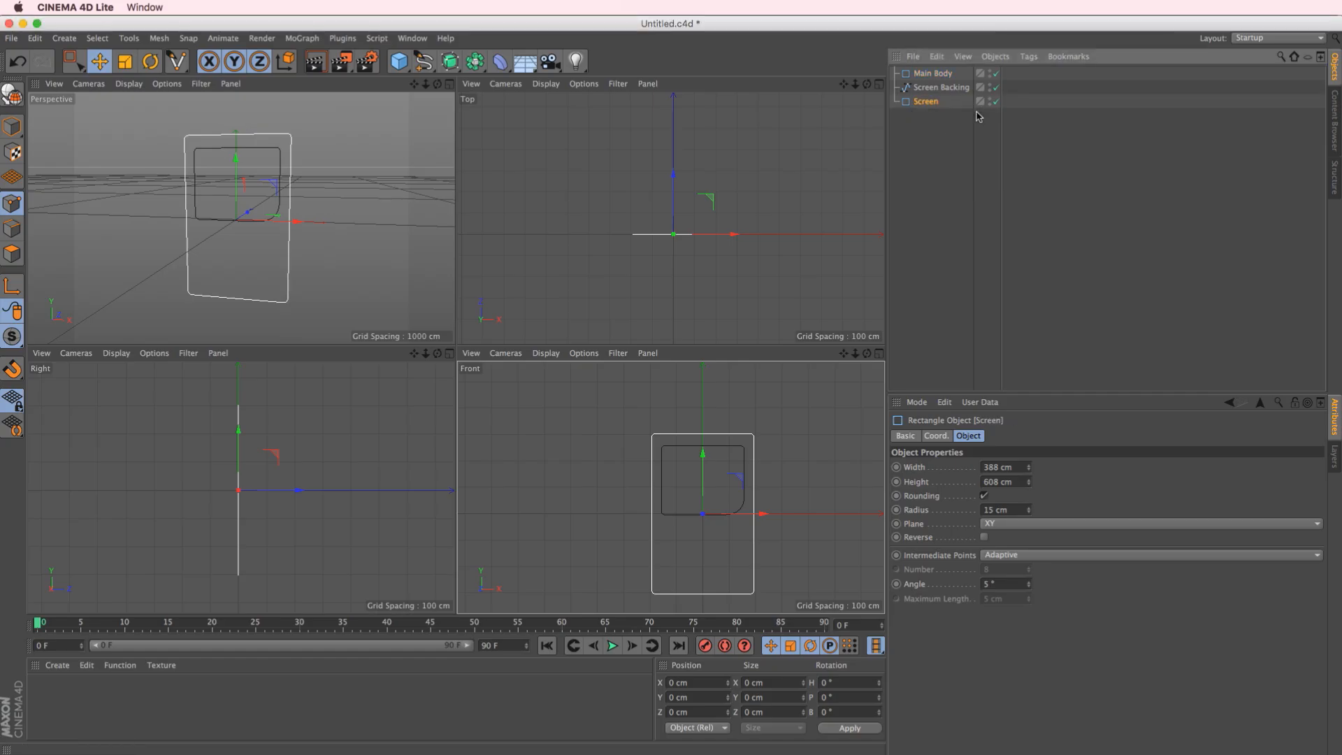
key(Return)
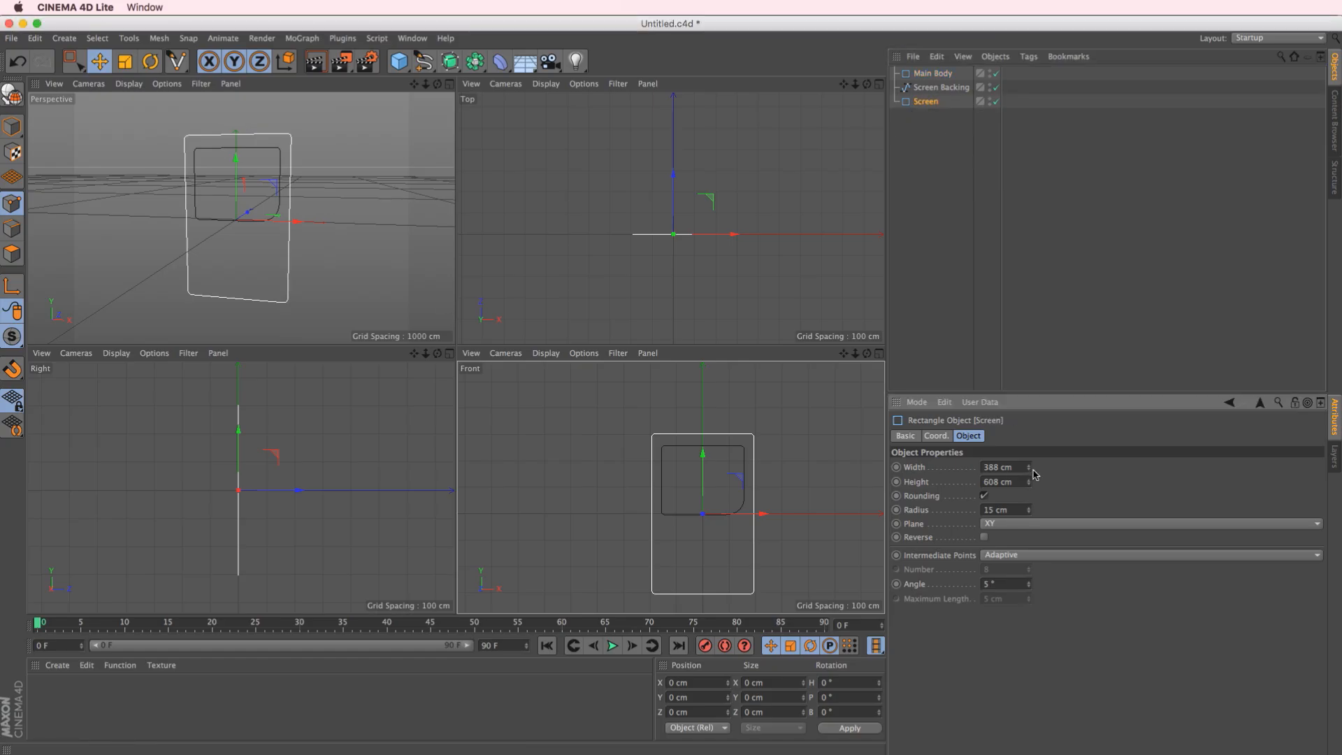
Set the Screen rectangle's width to 213 cm and height to 193 cm, and move it up inside the Screen Backing outline
drag(1031, 468, 1034, 626)
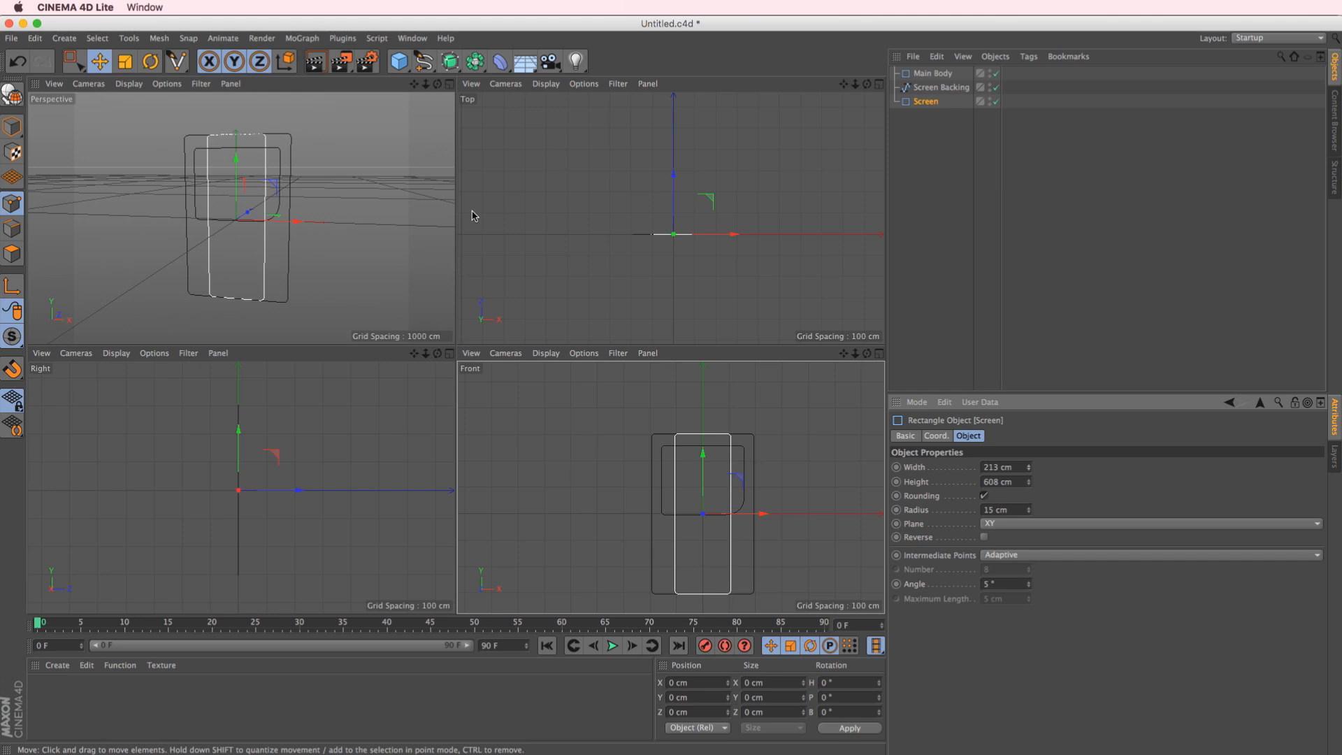
click(449, 85)
drag(1029, 482, 1032, 713)
drag(459, 266, 435, 172)
key(super+z)
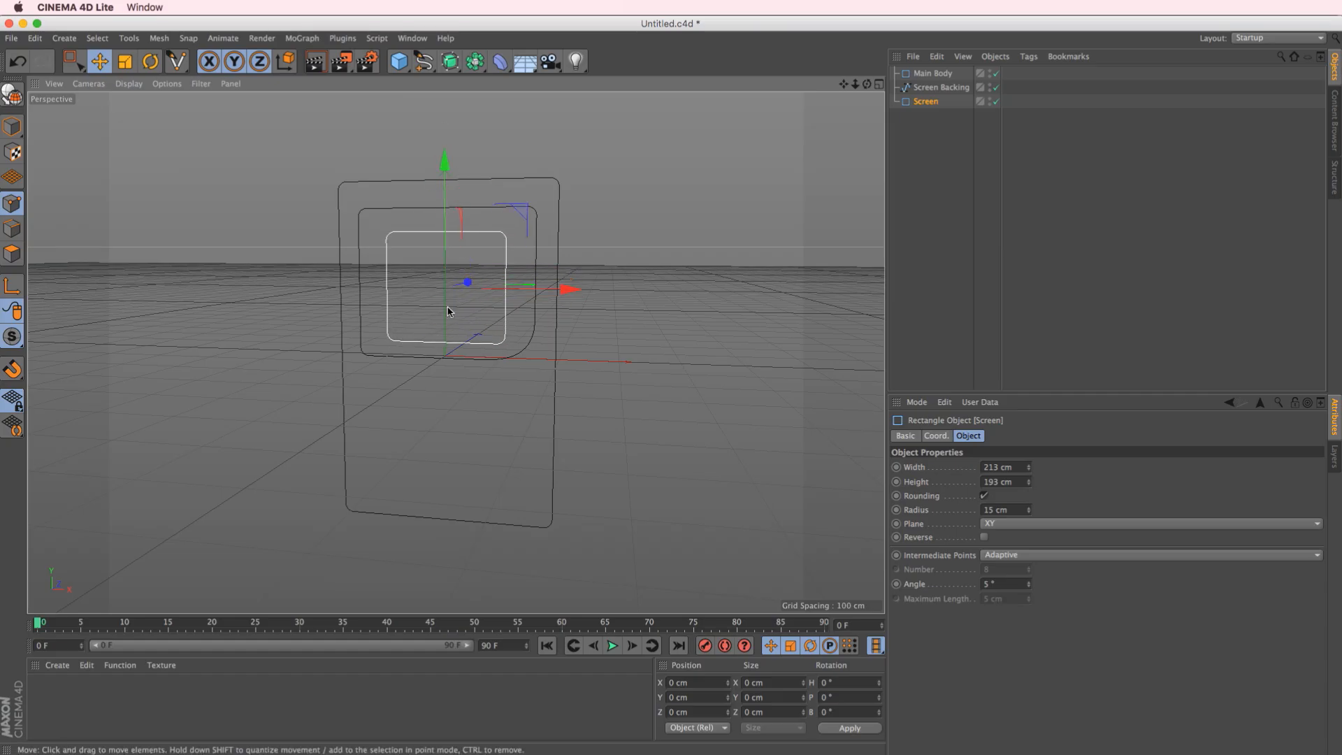
alt+drag(428, 302, 499, 342)
mouse_move(523, 274)
mouse_down()
mouse_move(497, 281)
mouse_move(518, 274)
mouse_up()
key(super+z)
alt+drag(471, 320, 446, 229)
alt+drag(464, 306, 507, 287)
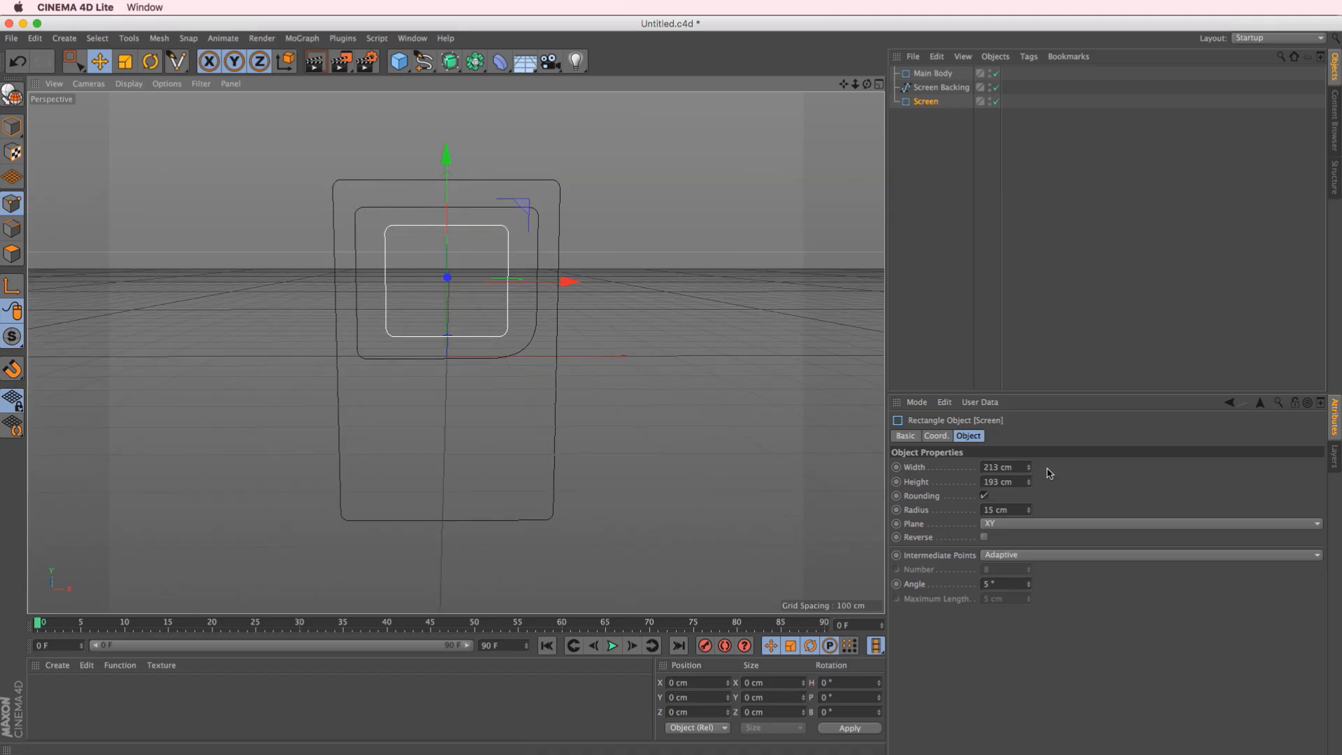
Set the Screen rectangle's corner radius to 0 cm, turn off its Rounding and set its width to 205 cm
drag(1031, 517, 1035, 527)
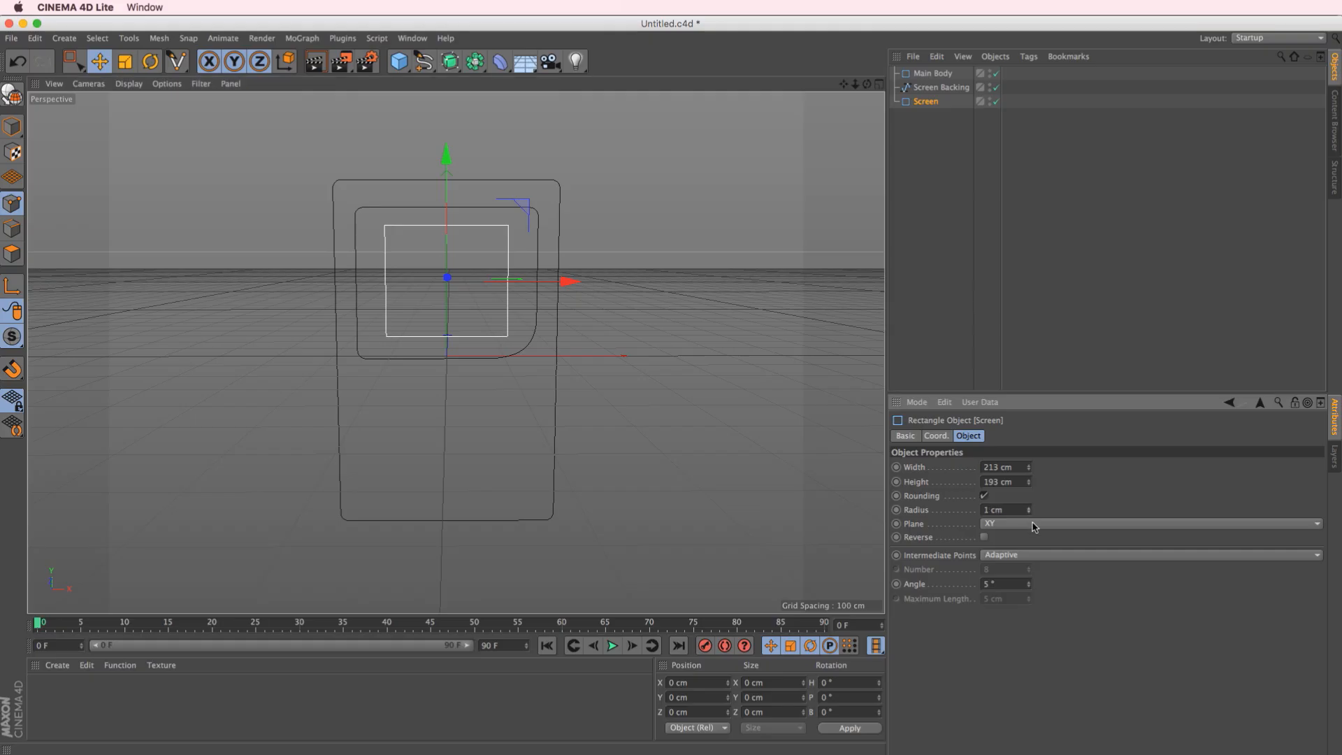
click(985, 497)
alt+drag(461, 356, 456, 355)
drag(1029, 472, 1029, 478)
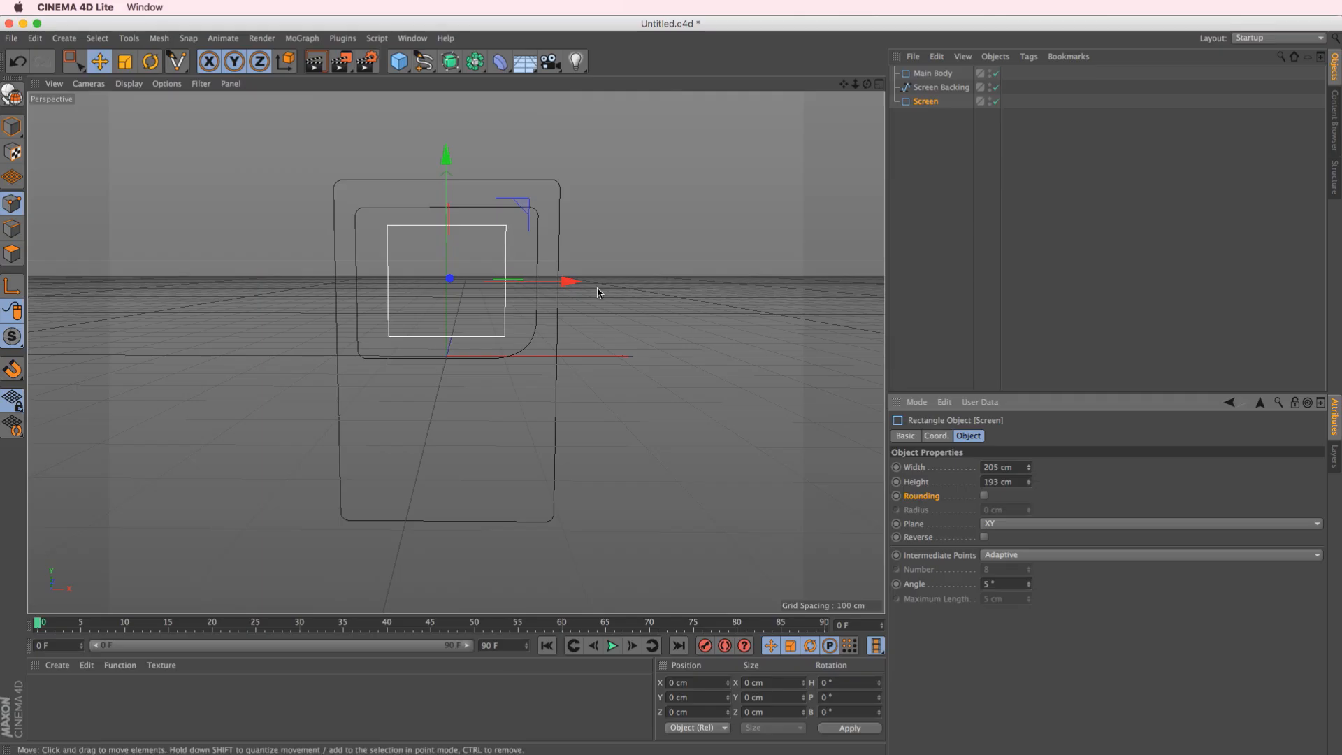
drag(556, 282, 560, 284)
key(super+z)
alt+middle_drag(477, 357, 470, 330)
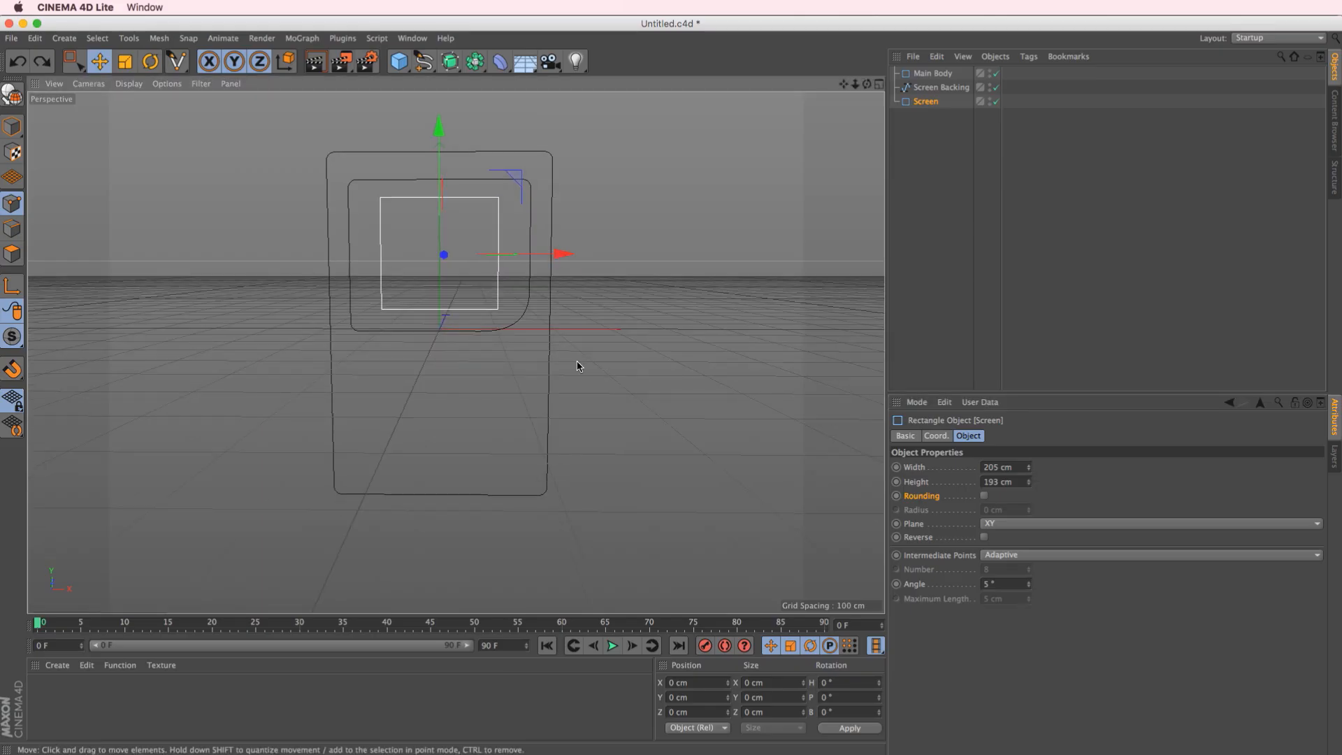
Add a circle spline to the scene
click(426, 64)
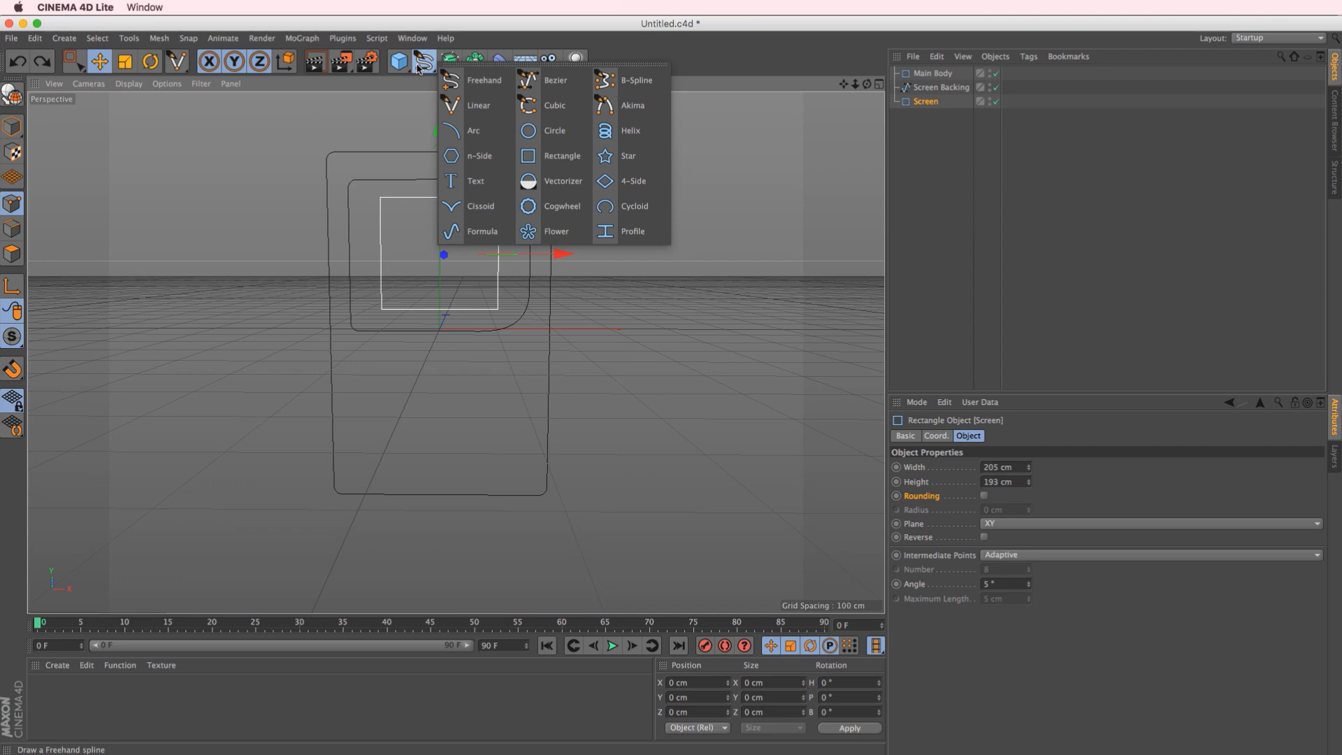
click(573, 133)
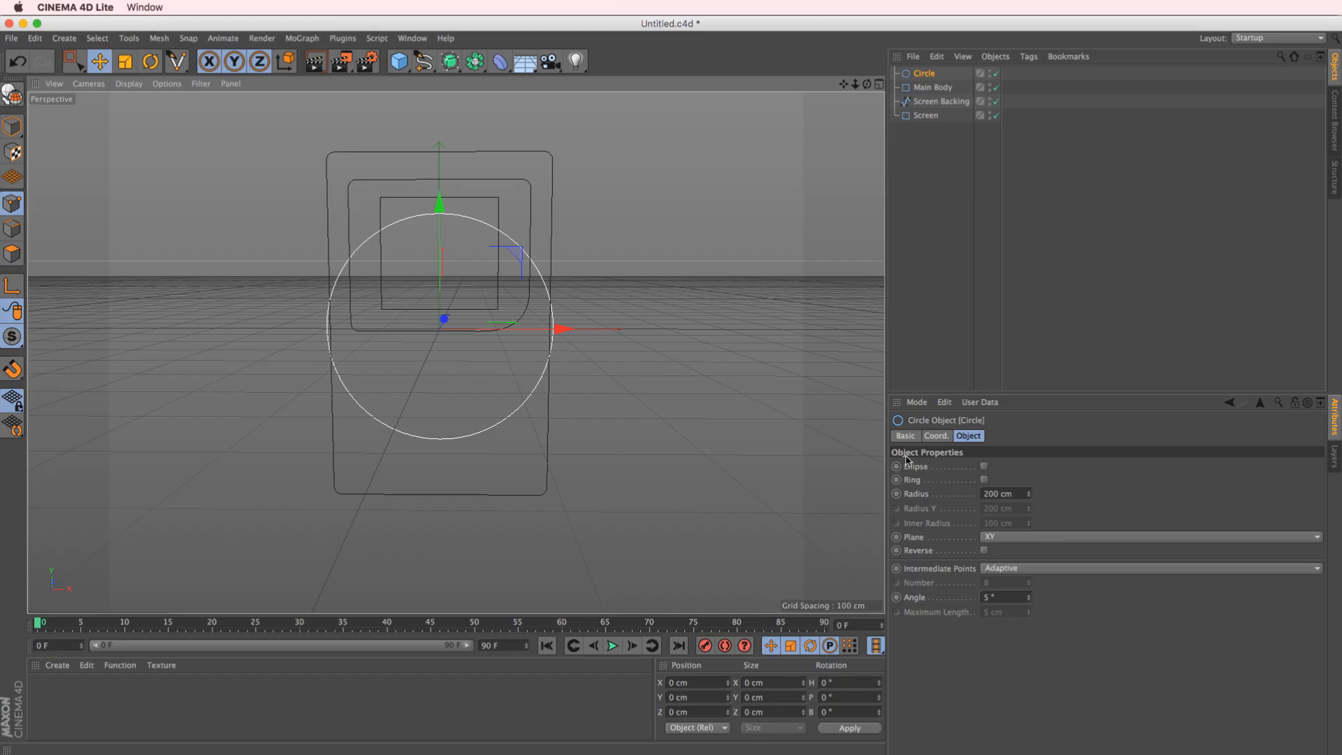
Try the circle's Ellipse and Ring options with adjusted radii, and turn both options off
click(985, 467)
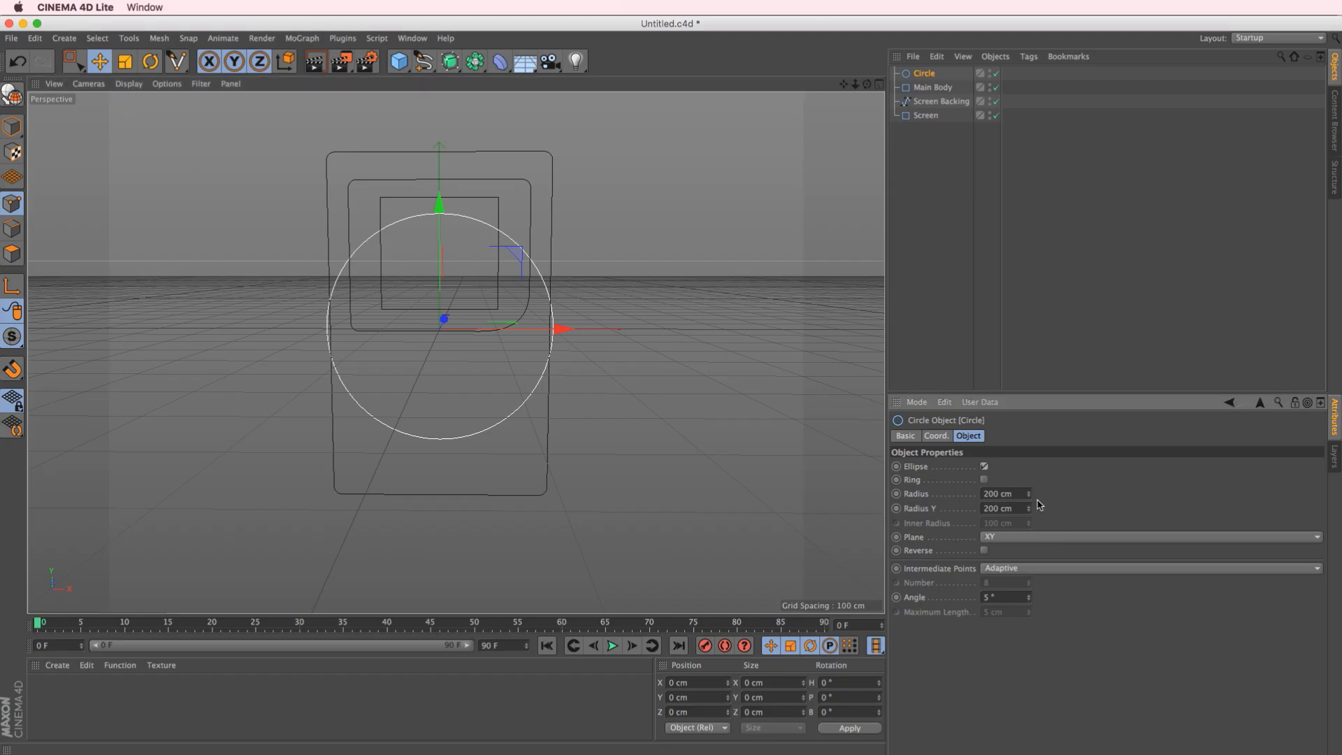
mouse_move(1032, 499)
mouse_down()
mouse_move(1011, 509)
mouse_move(1045, 489)
mouse_move(1033, 548)
mouse_move(1019, 495)
mouse_up()
click(983, 467)
click(984, 479)
drag(1032, 525, 1028, 619)
click(984, 479)
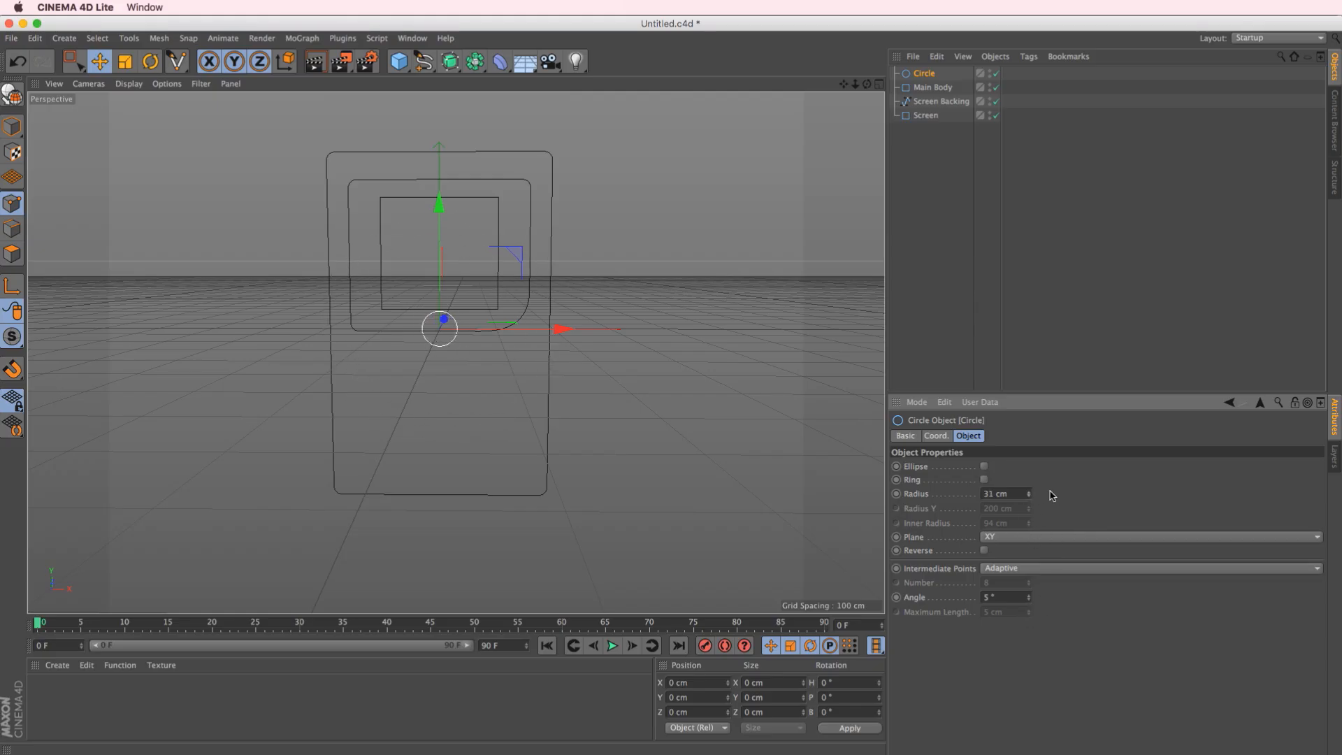
Set the circle's radius to 30 cm and position it below Screen Backing near Main Body's right edge in the Front view
click(1029, 496)
drag(526, 263, 585, 293)
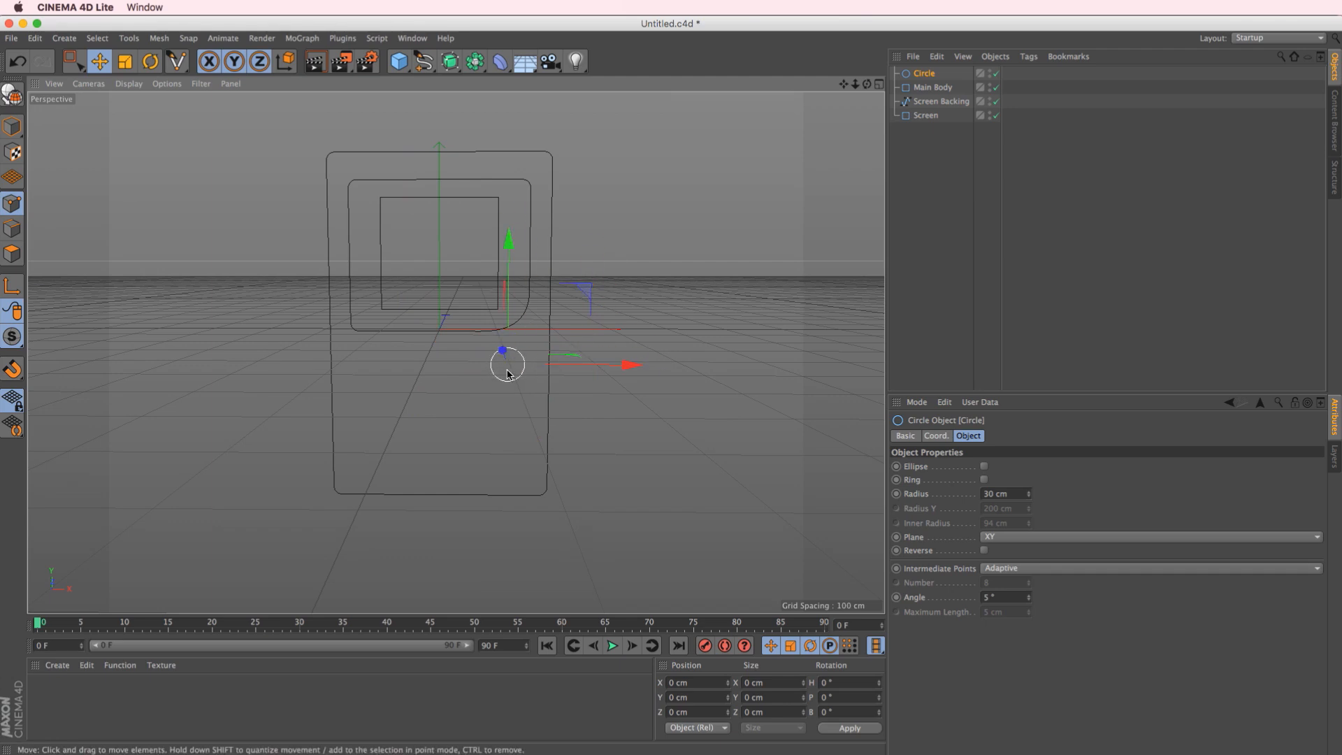
click(879, 85)
click(879, 355)
scroll(598, 468, up, 5)
drag(664, 320, 655, 354)
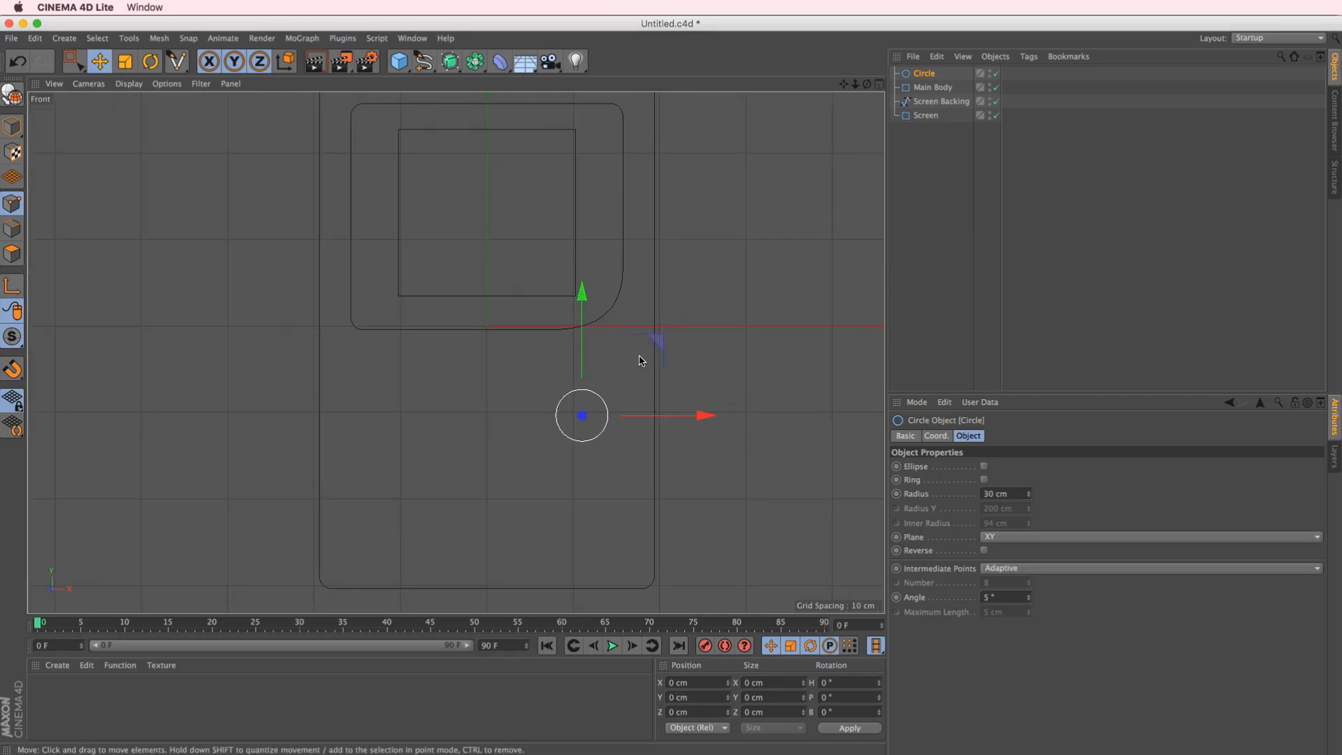
Duplicate the circle down and to the left, and adjust both circles' positions to form a diagonal pair of buttons
ctrl+drag(630, 363, 573, 413)
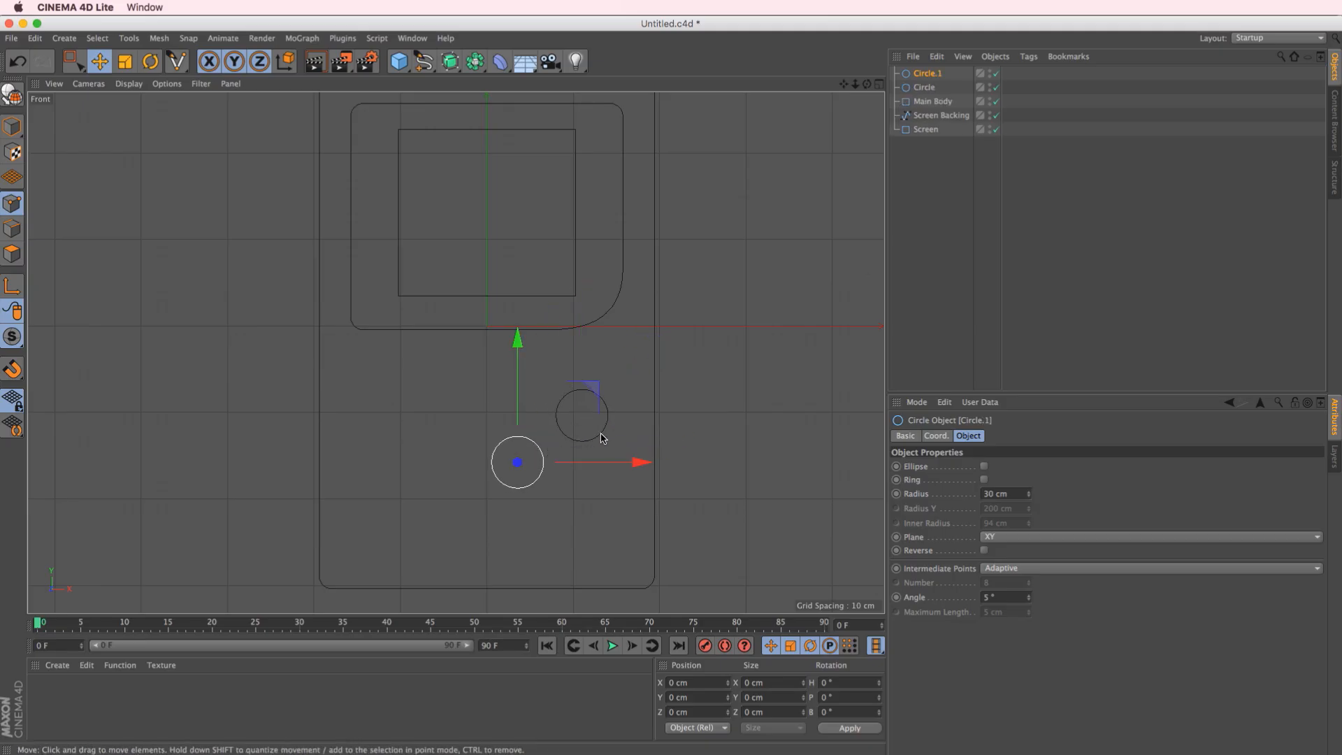
drag(542, 464, 545, 454)
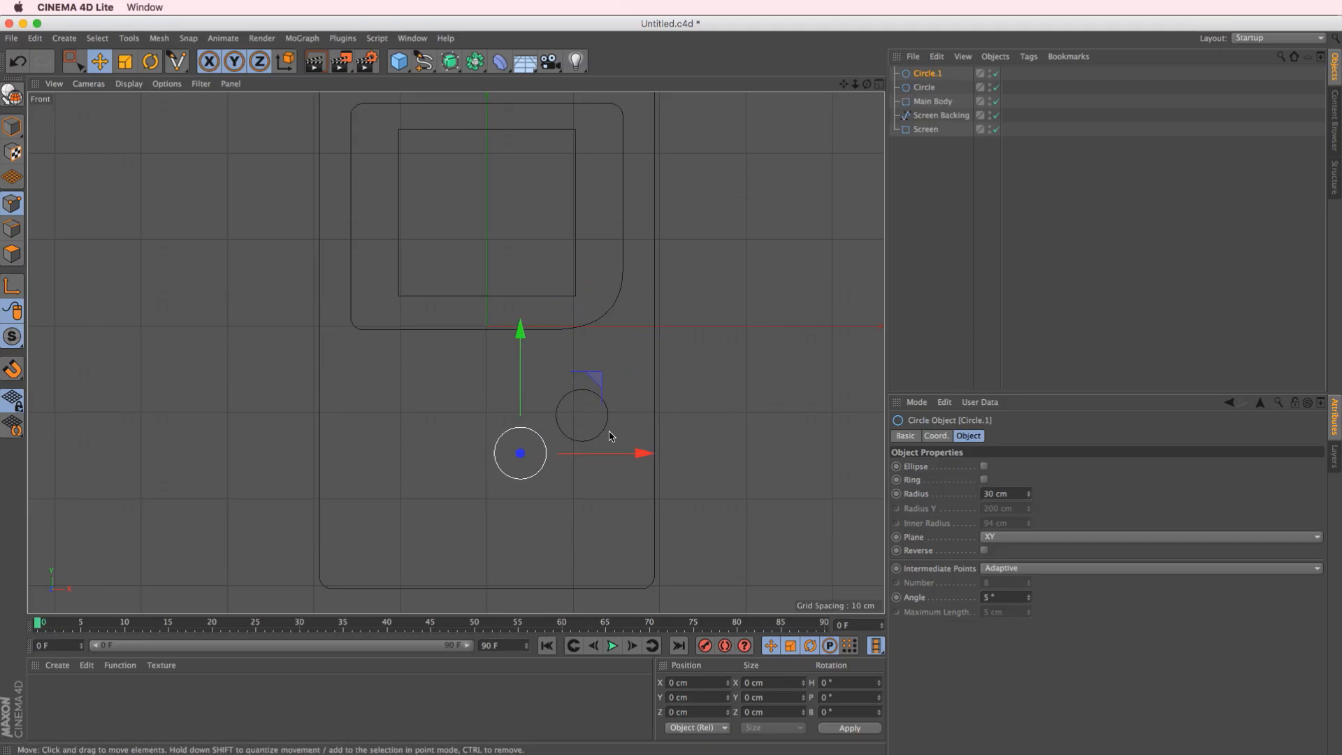
click(924, 88)
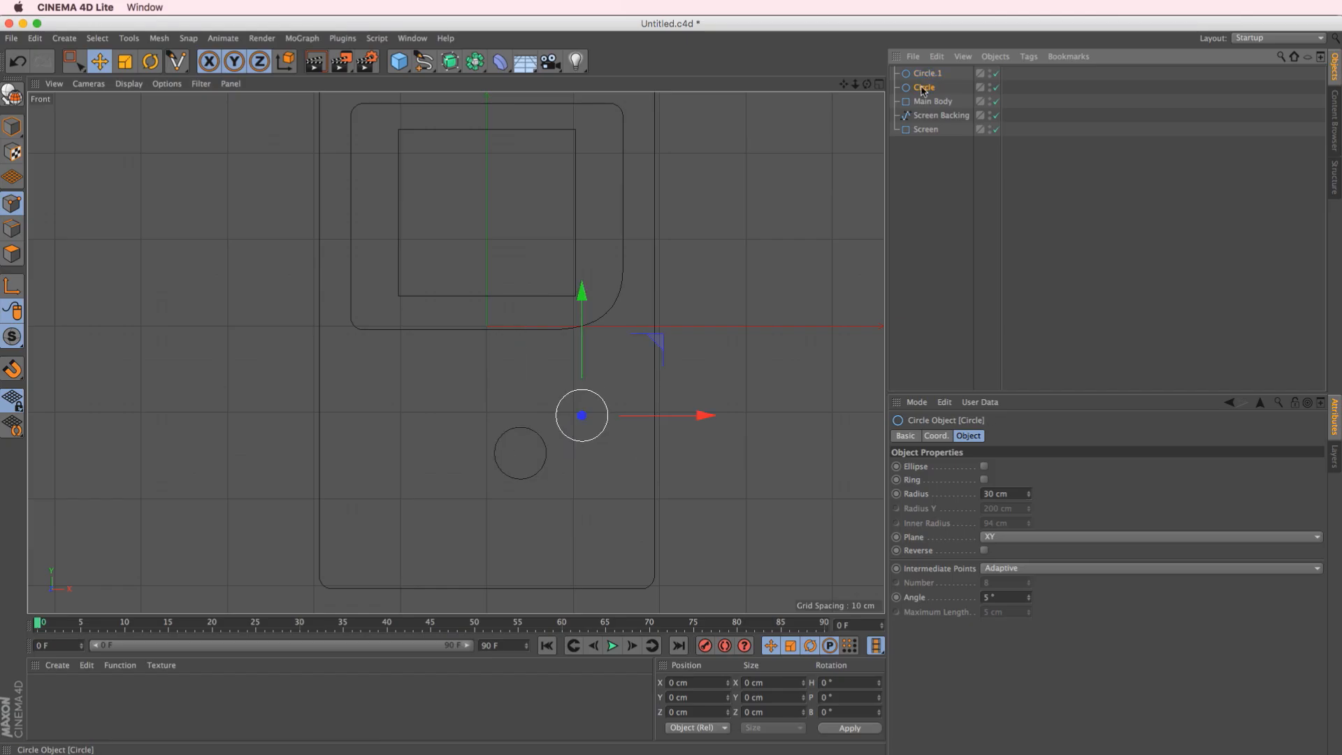
mouse_move(654, 346)
mouse_down()
mouse_move(667, 343)
mouse_move(644, 371)
mouse_up()
click(928, 73)
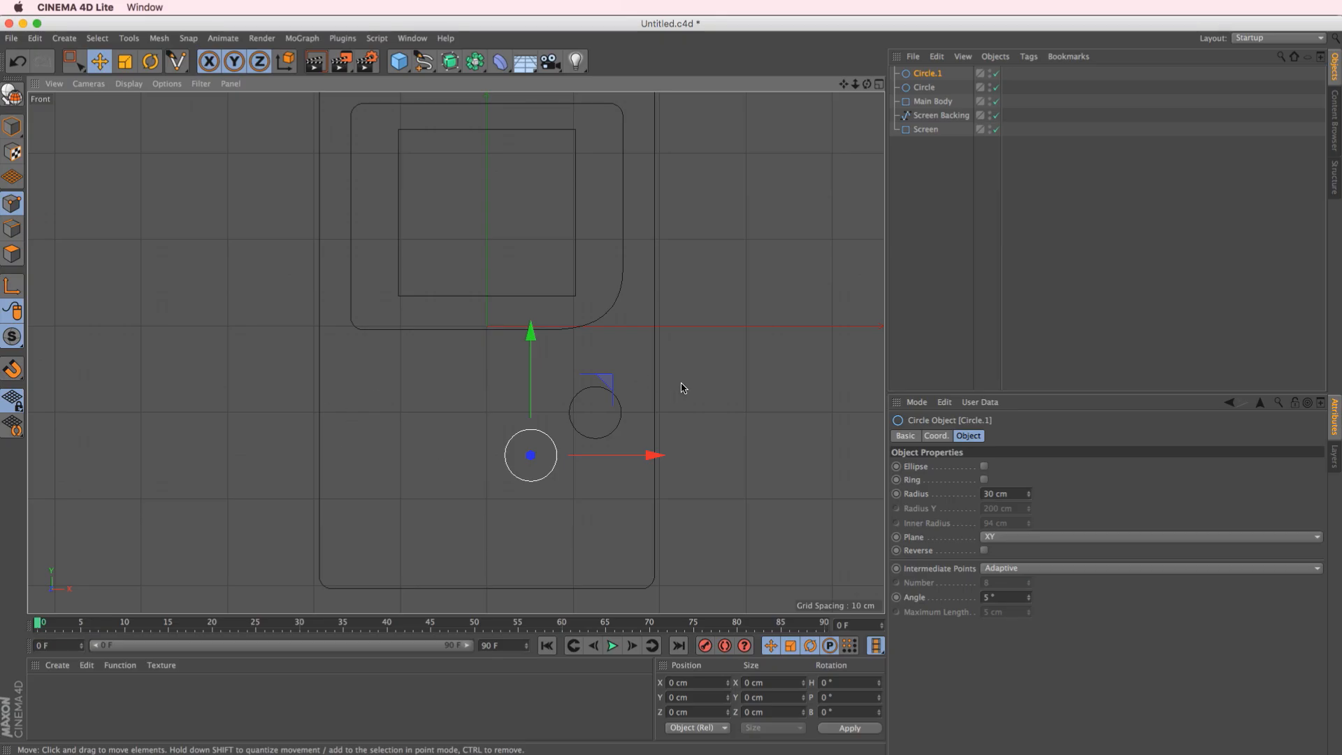
Add a rectangle spline 104 cm wide and 30 cm high, and place it below Screen Backing to the left of the circles
click(423, 61)
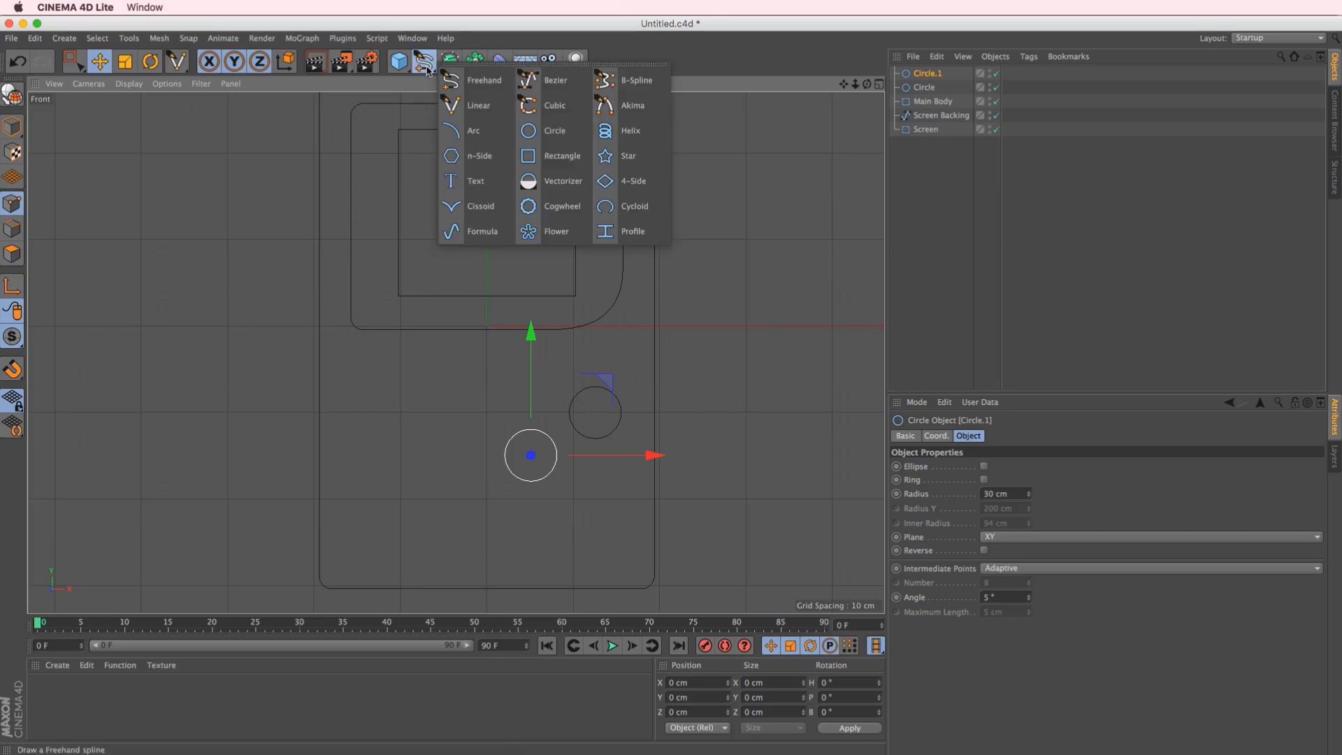
click(543, 151)
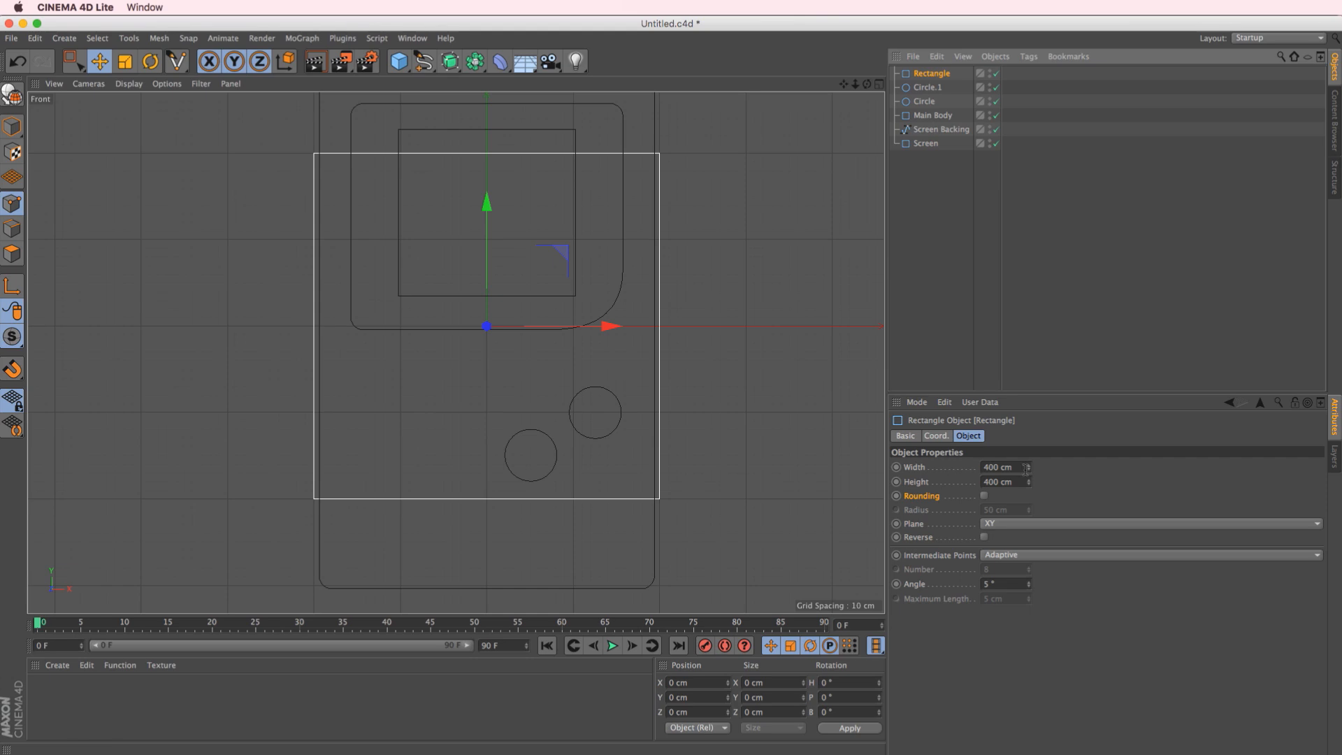
drag(1029, 468, 1045, 611)
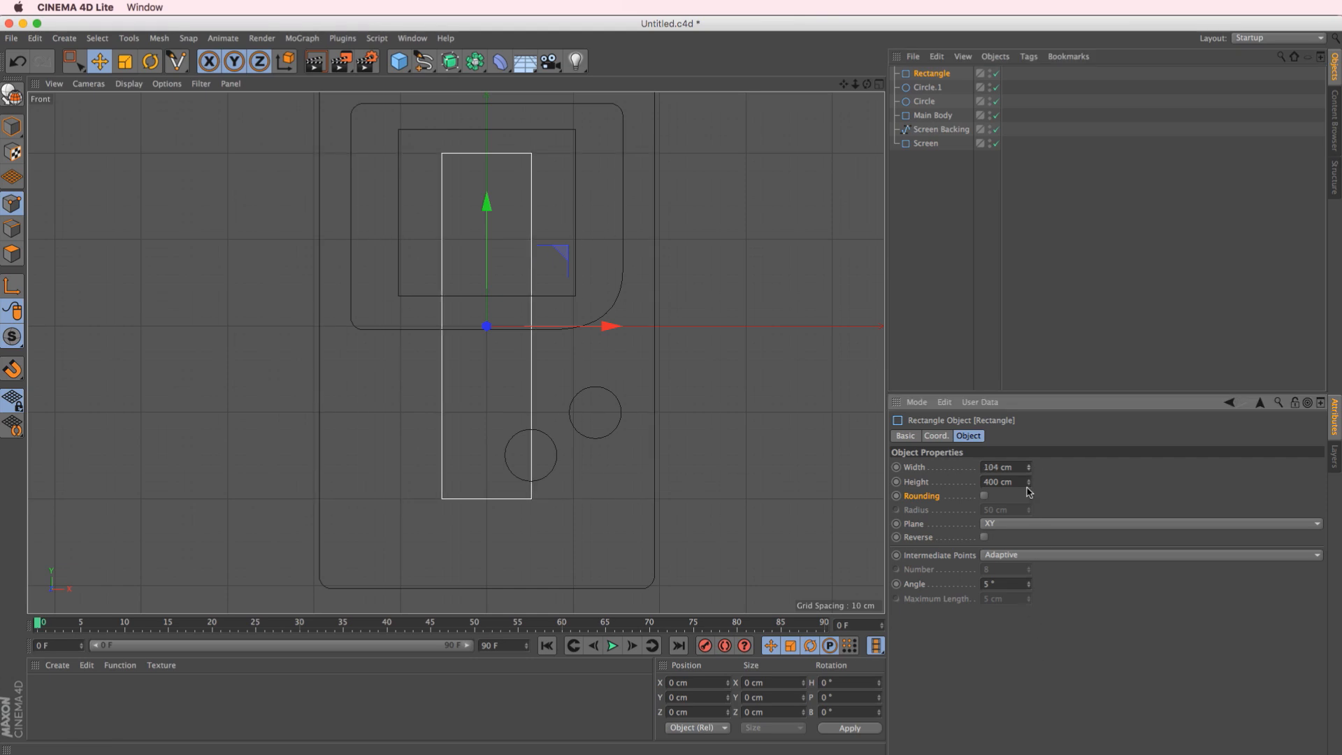
drag(1029, 483, 1025, 745)
drag(559, 263, 482, 346)
Duplicate the 104 × 30 cm rectangle and rotate the copy to a 90° bank so the two form a cross
ctrl+drag(937, 74, 940, 79)
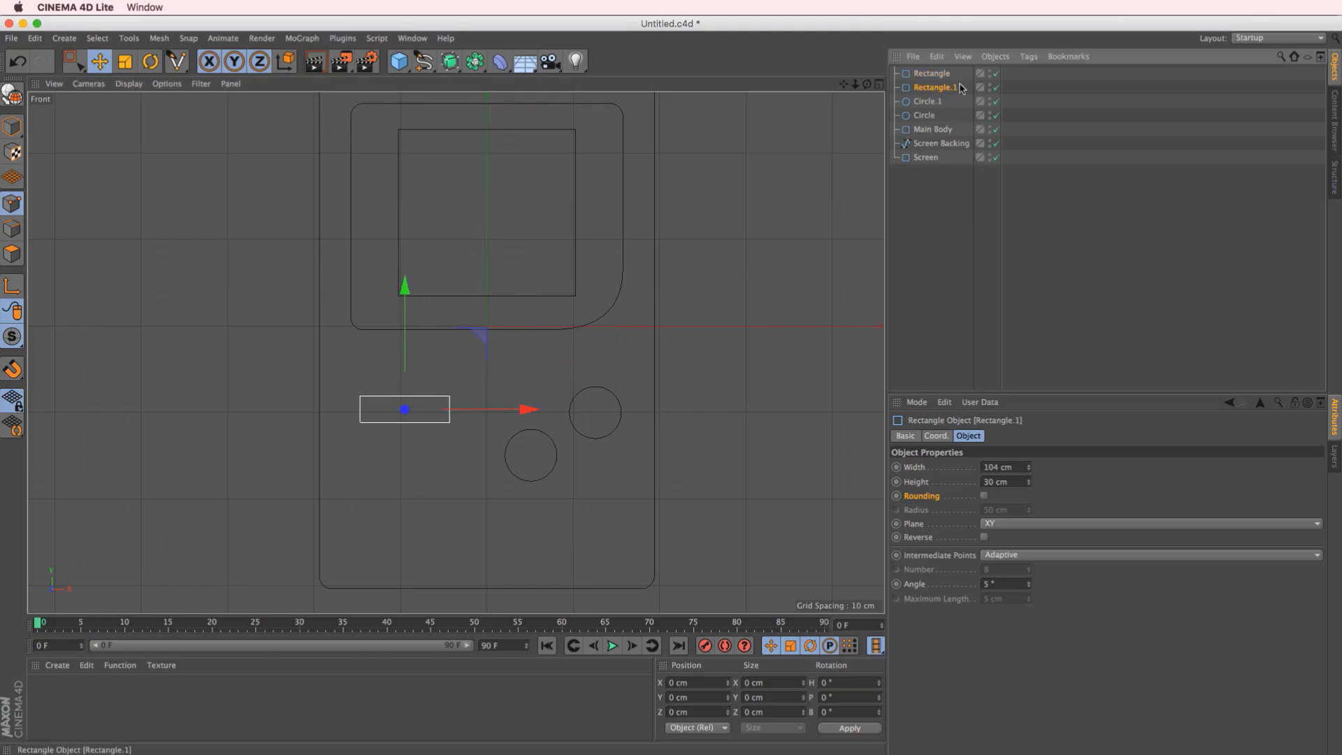
key(r)
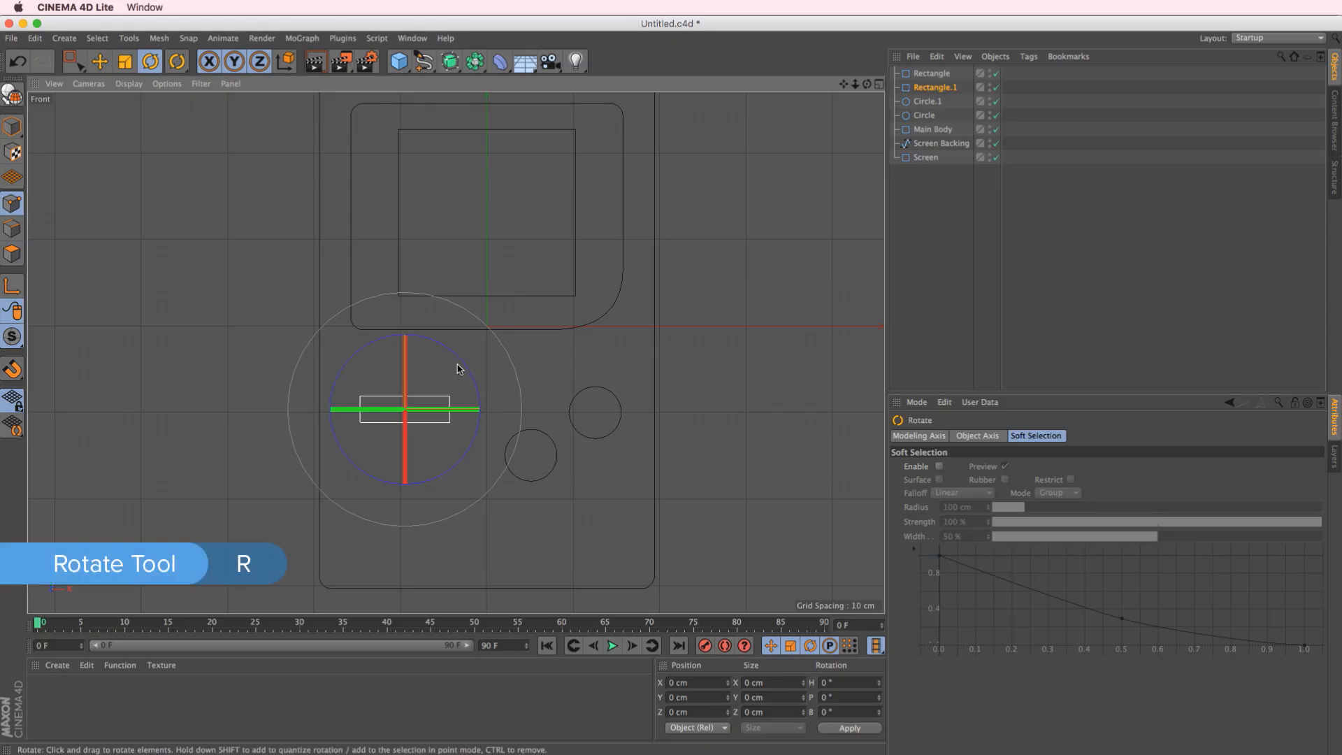
drag(465, 368, 434, 458)
key(e)
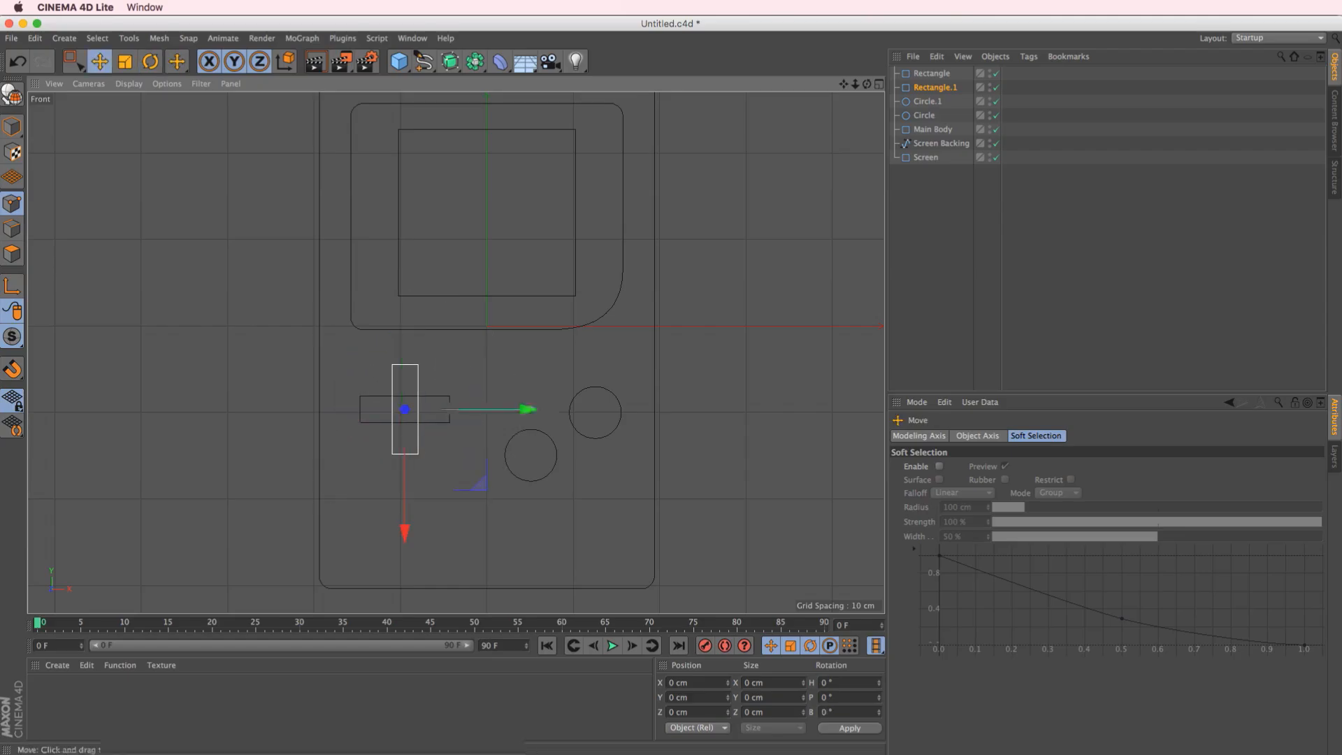
click(934, 87)
click(937, 436)
double_click(1130, 497)
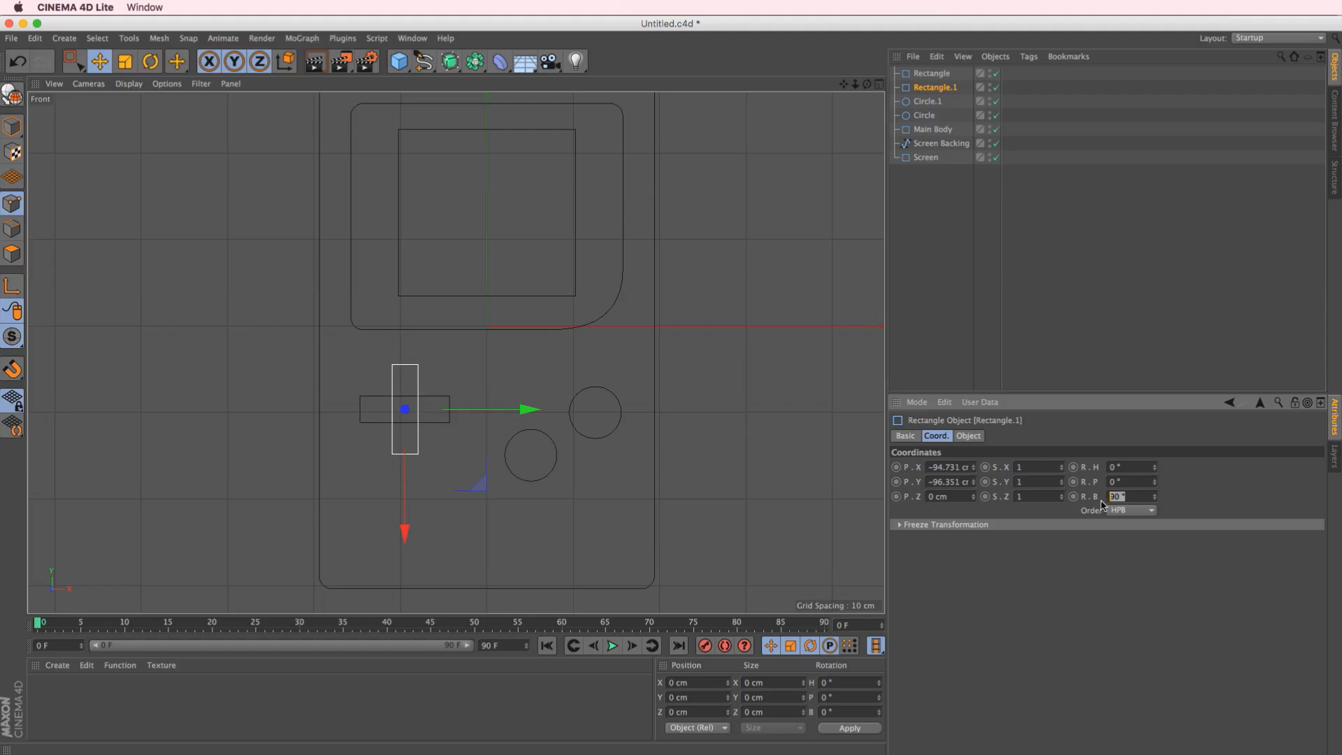
click(1135, 383)
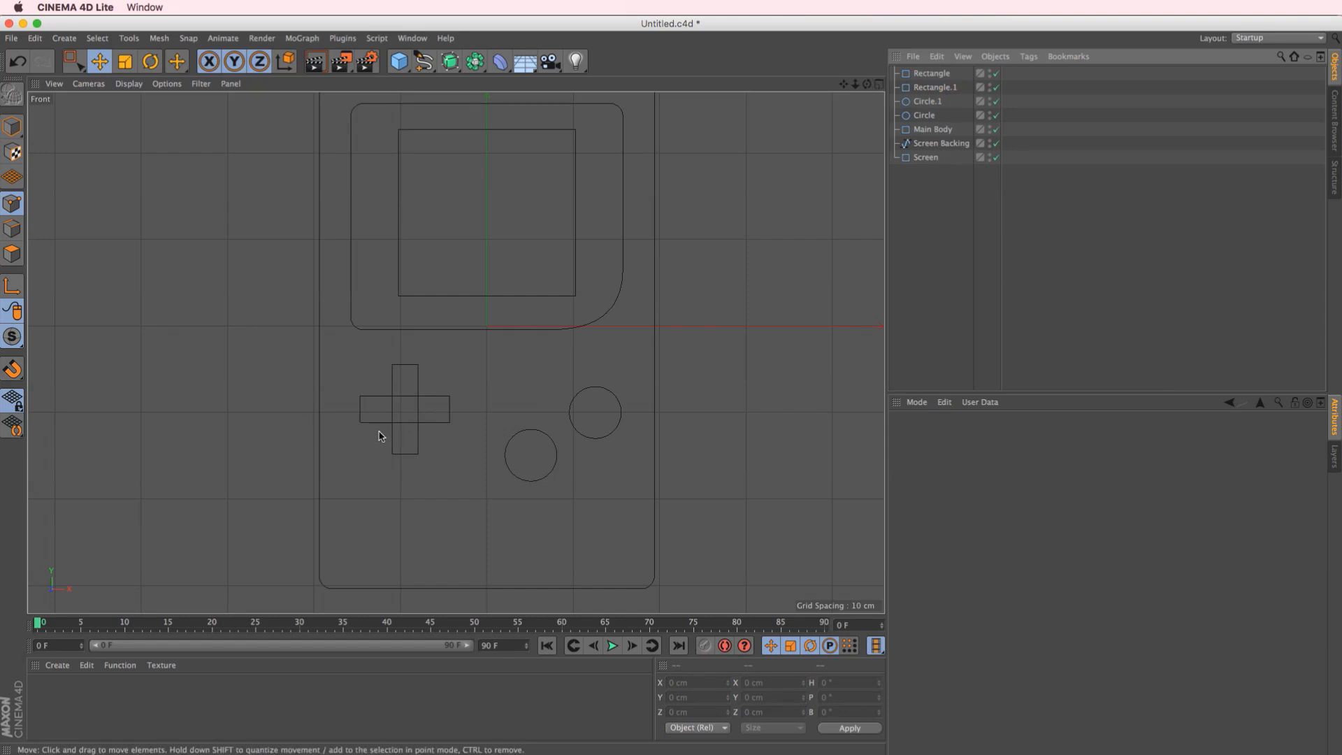
Add a Spline Mask object and make both cross rectangles its children to combine them into one outline
click(937, 88)
click(933, 75)
click(938, 87)
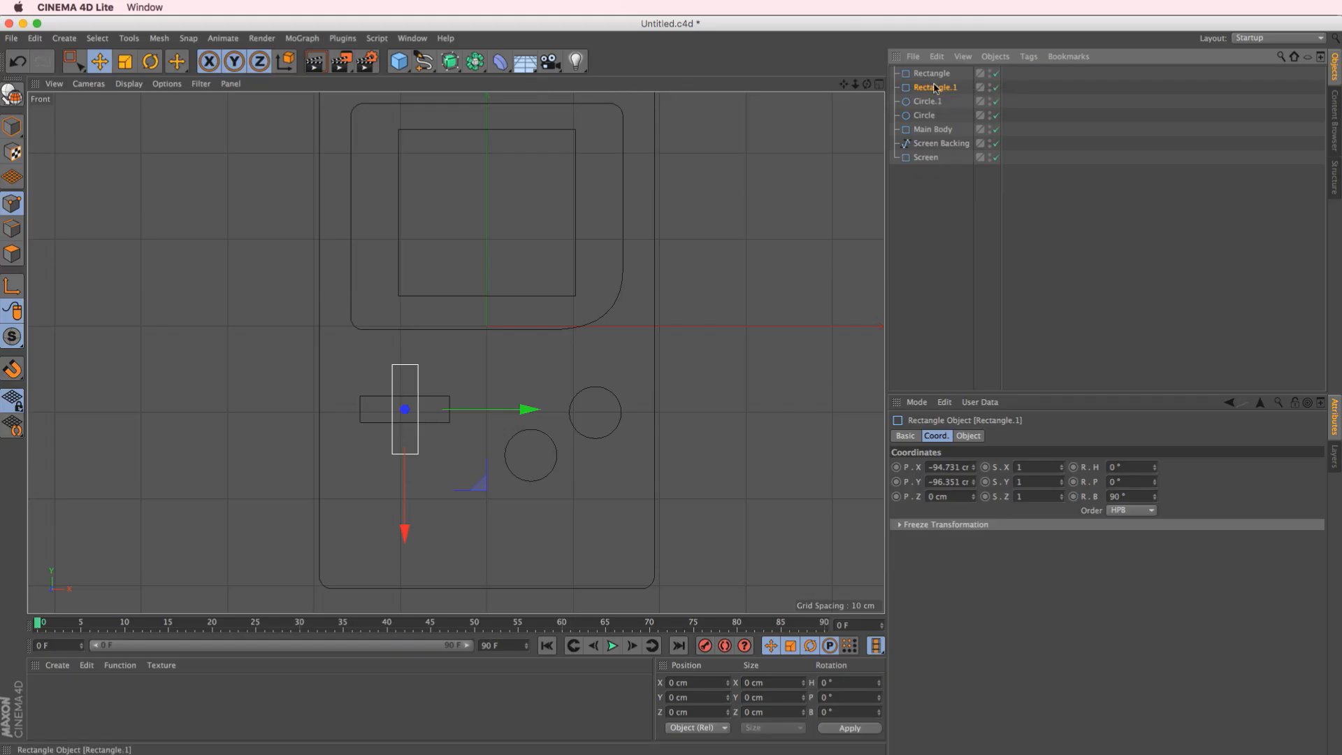
click(424, 62)
click(475, 61)
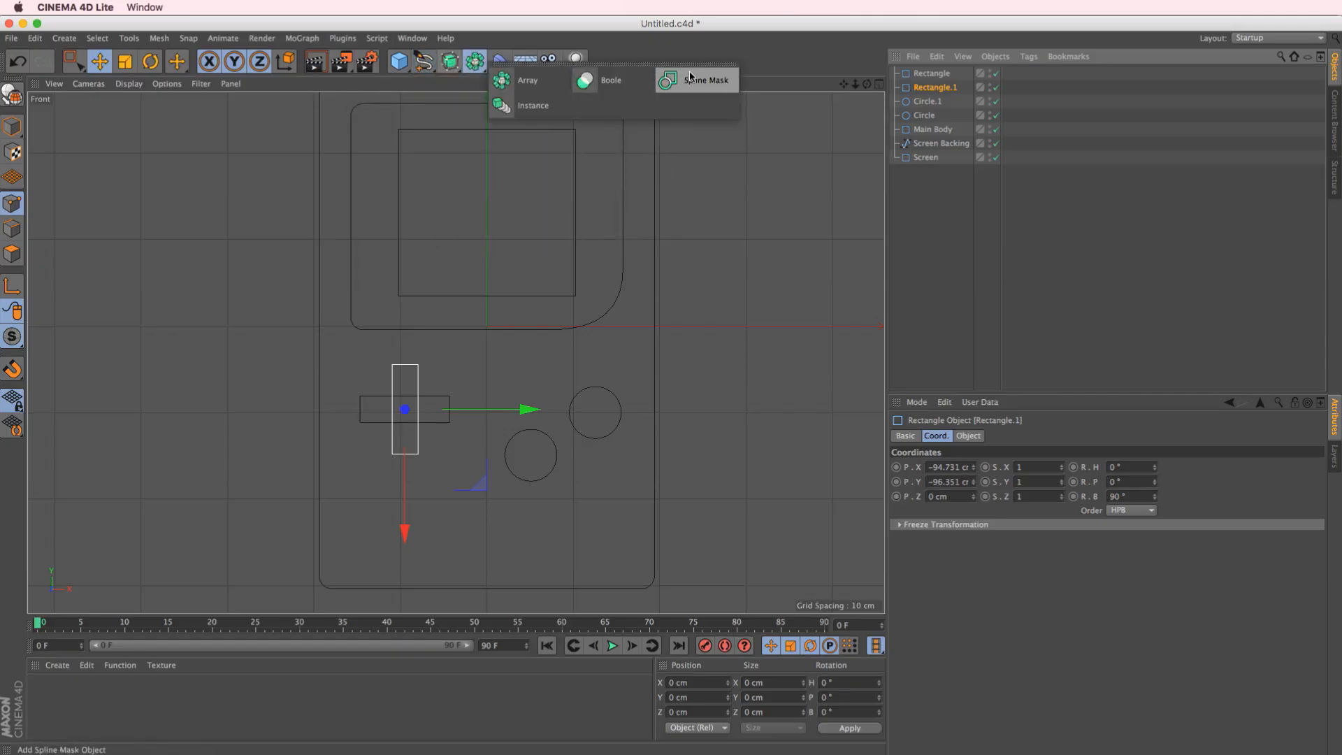
click(475, 62)
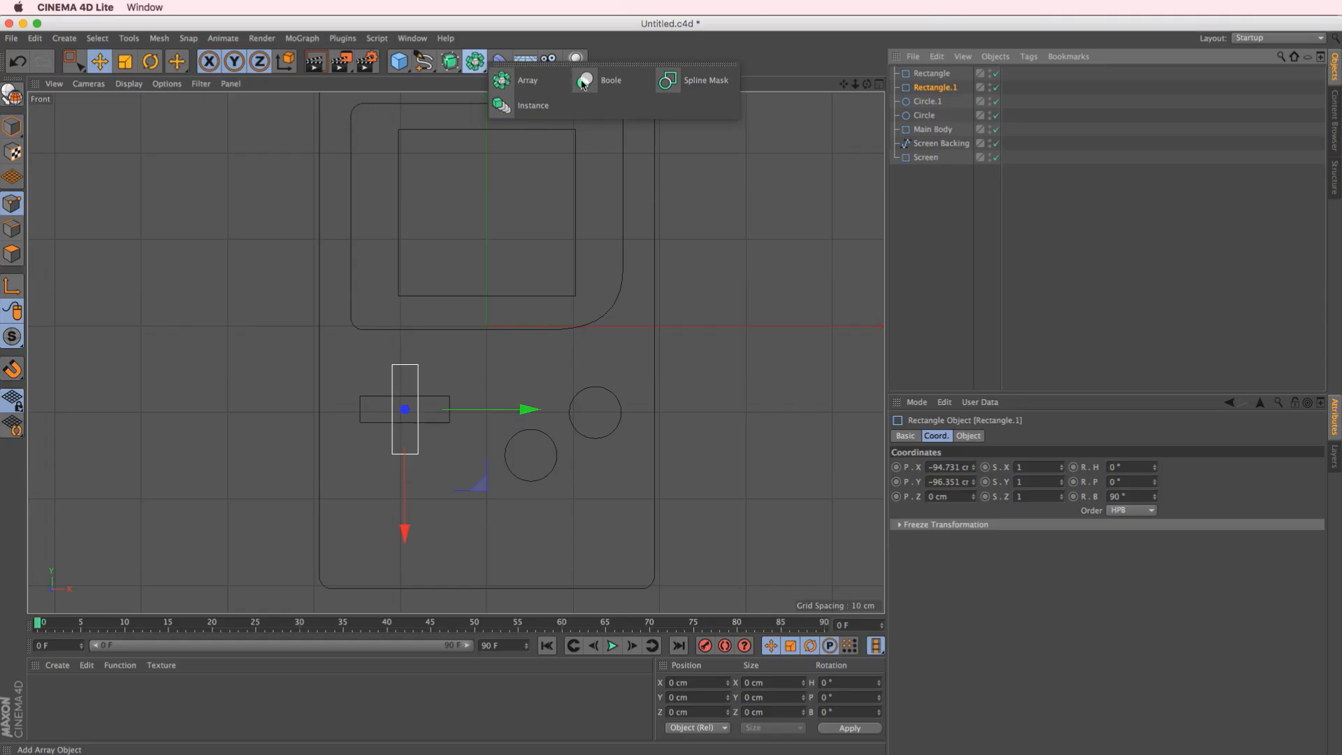
click(695, 85)
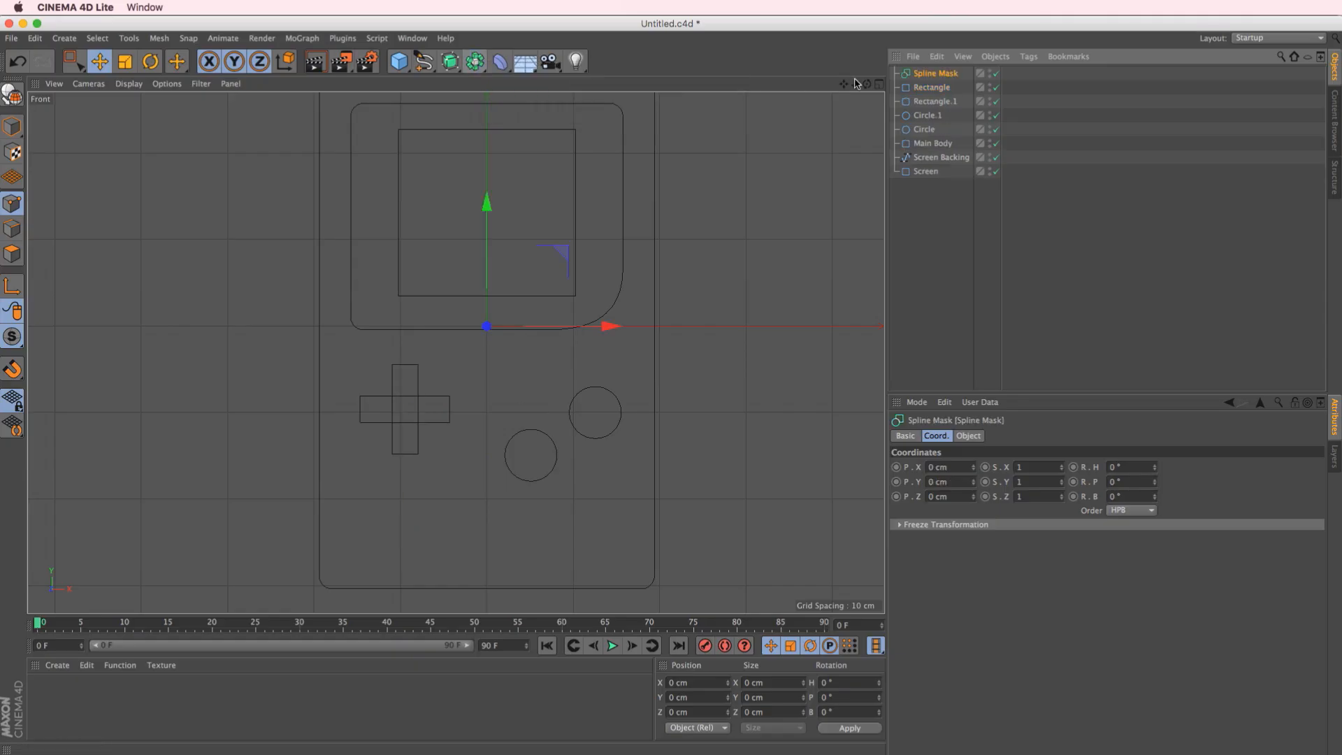
click(933, 91)
shift+click(935, 103)
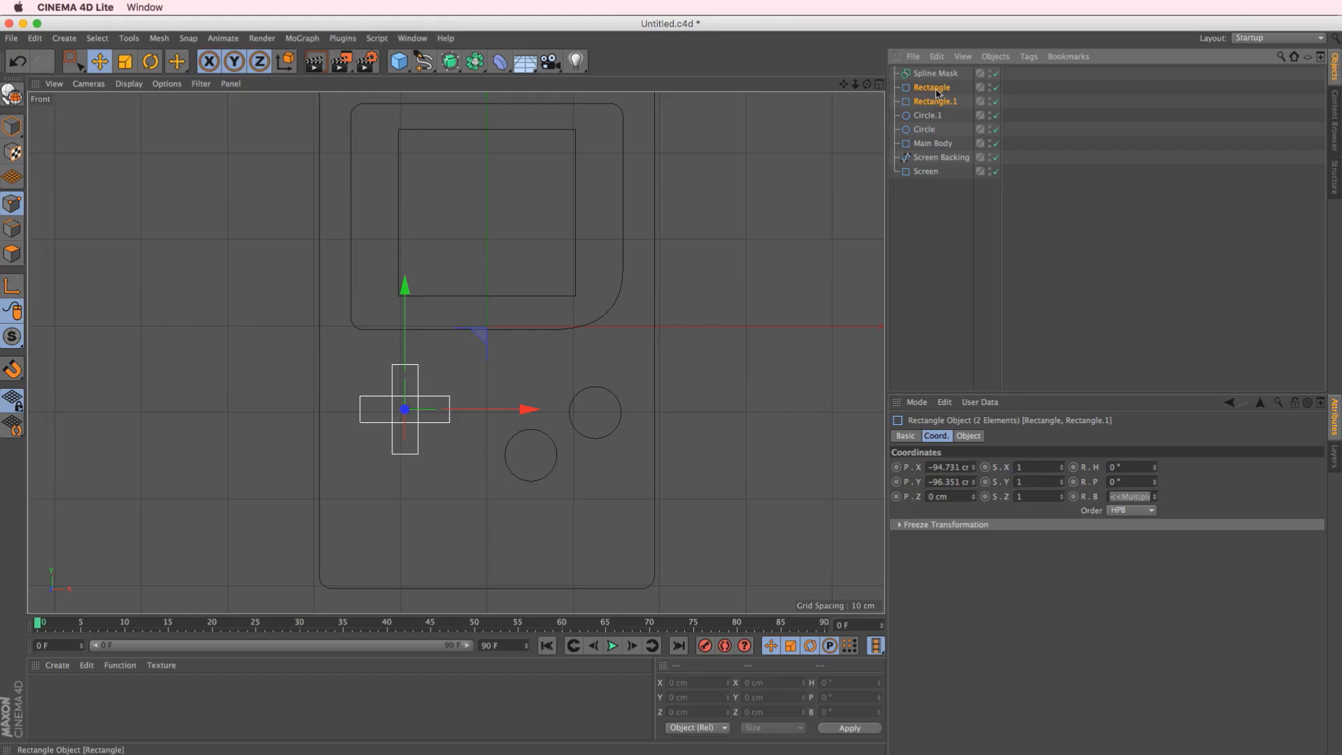
drag(929, 91, 949, 75)
click(948, 76)
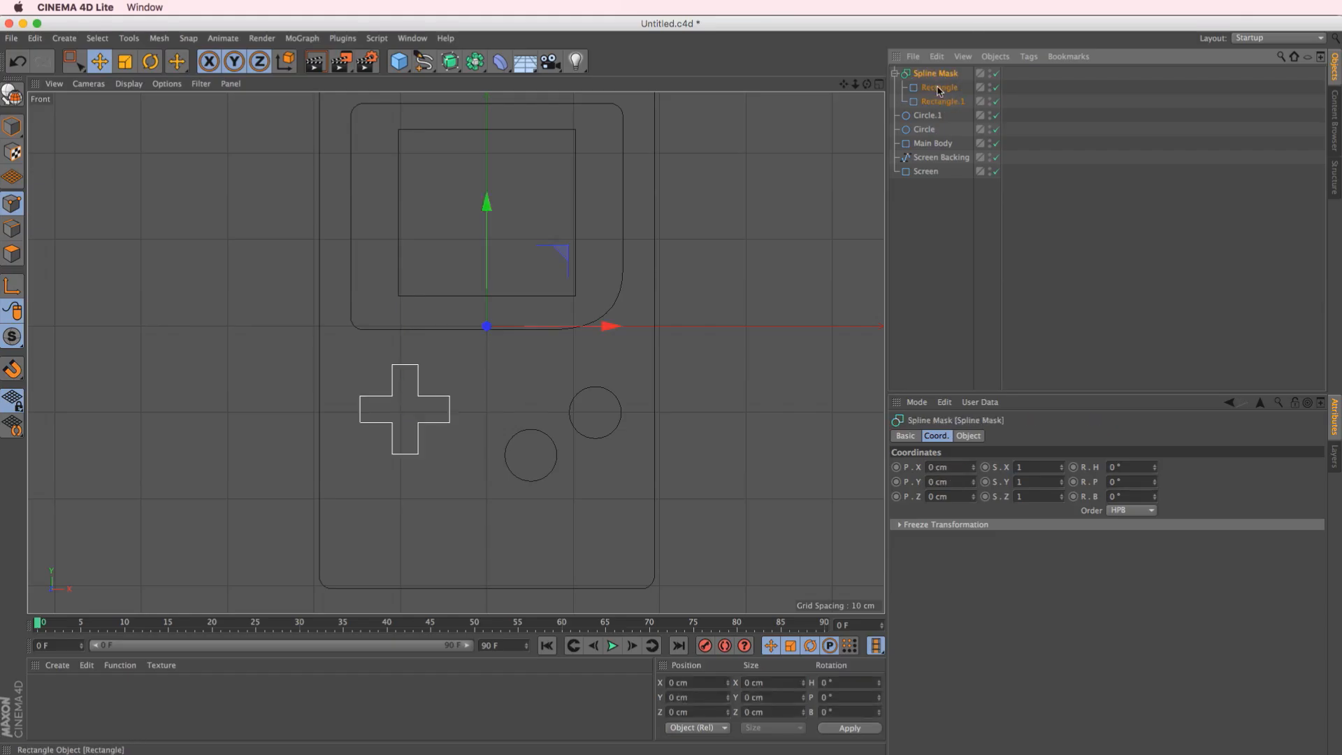
Set the Spline Mask's mode to A union B
click(969, 435)
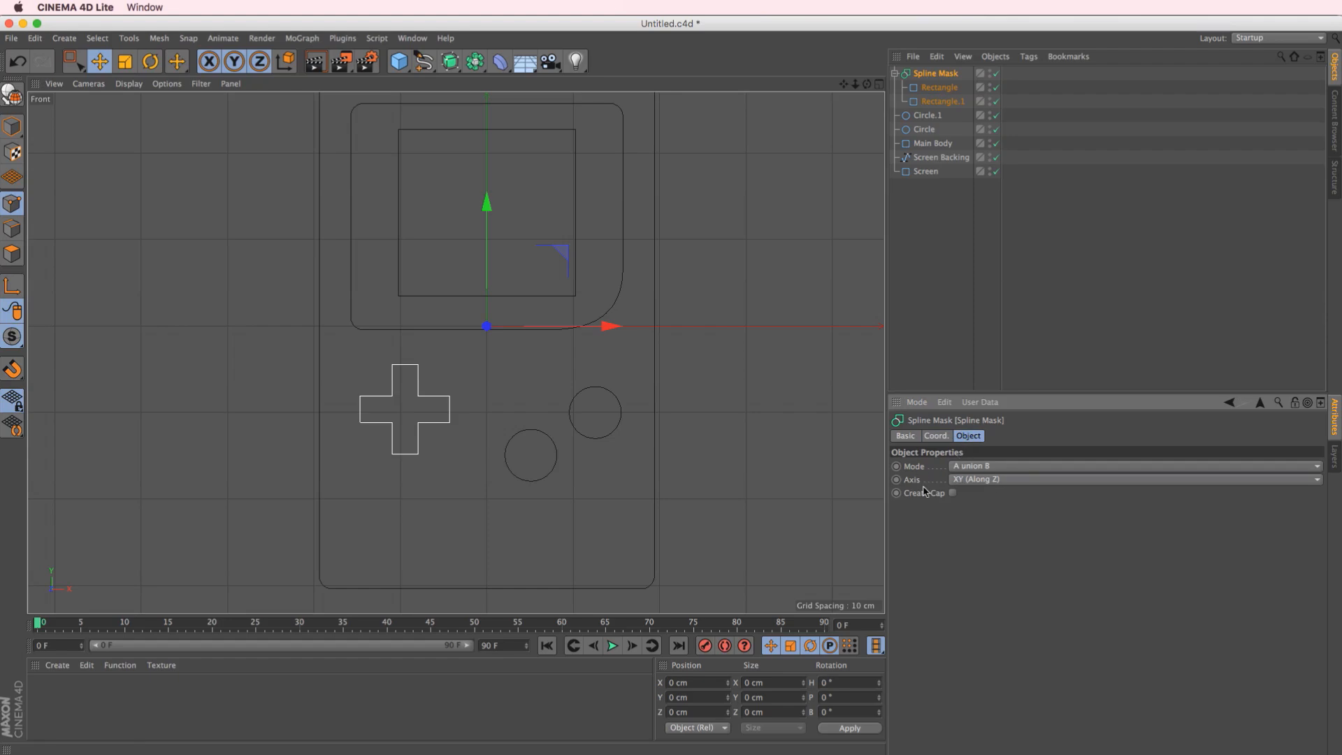
click(978, 465)
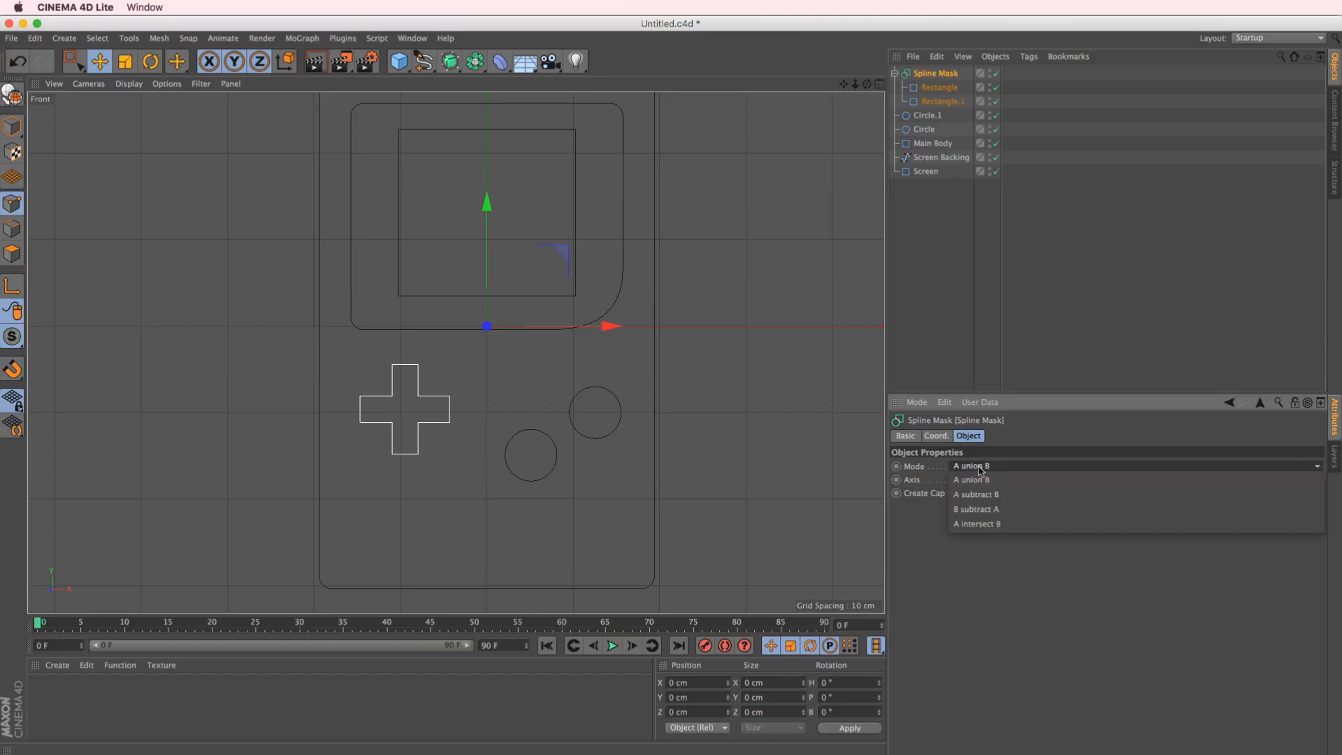
click(978, 483)
click(939, 87)
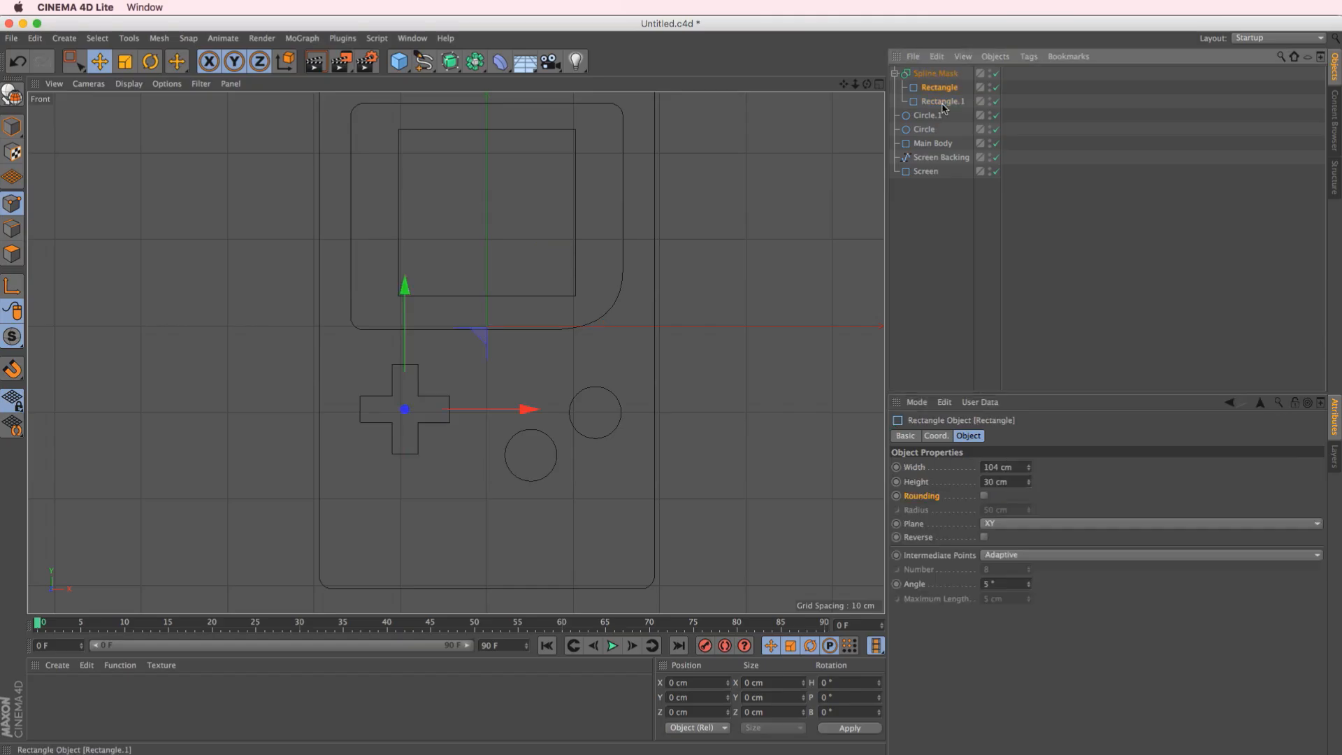
click(935, 72)
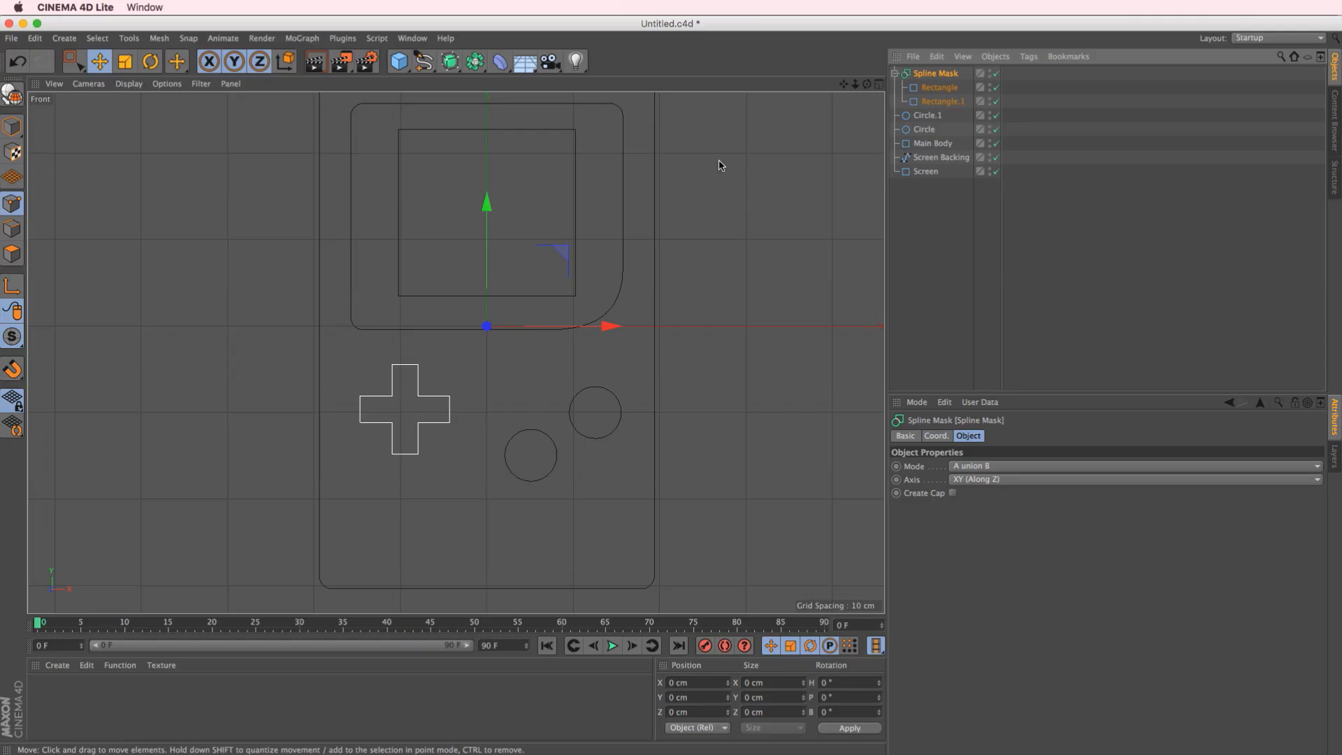
Turn on Rounding for both rectangles inside the Spline Mask
click(940, 87)
shift+click(942, 101)
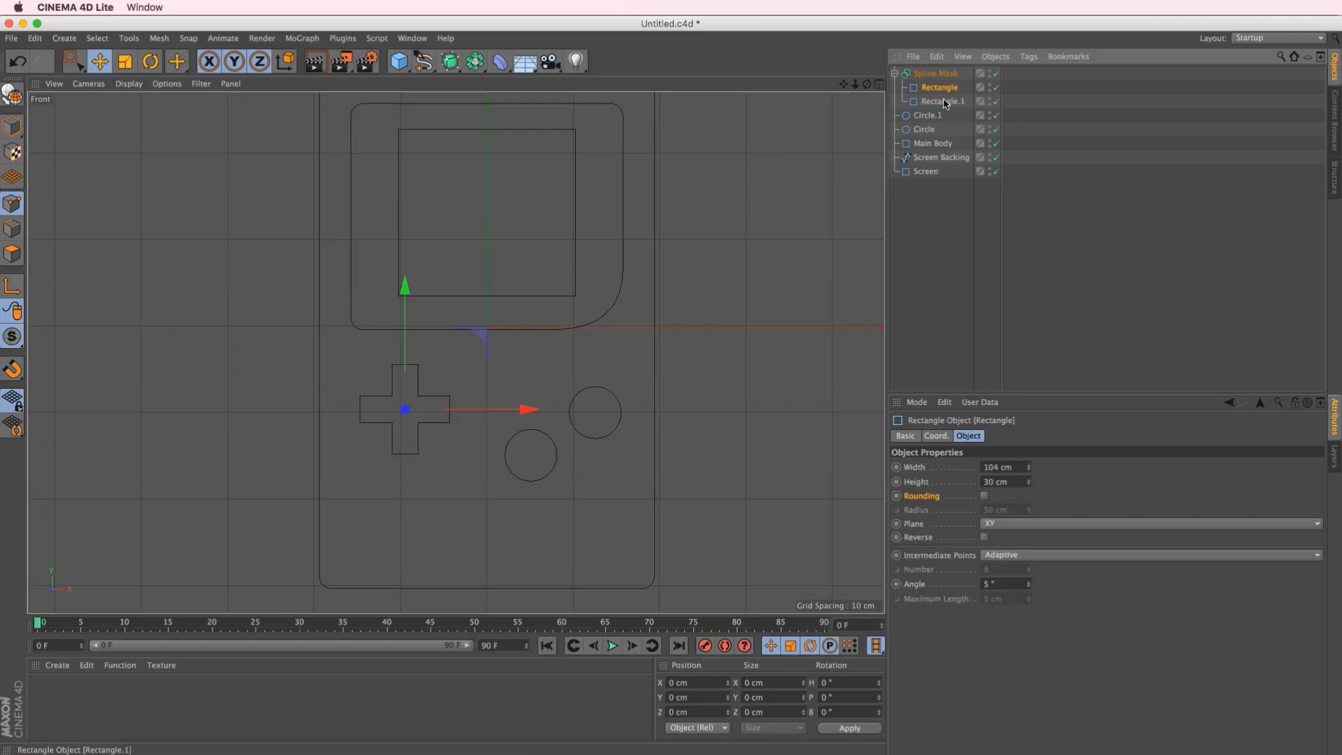
click(984, 496)
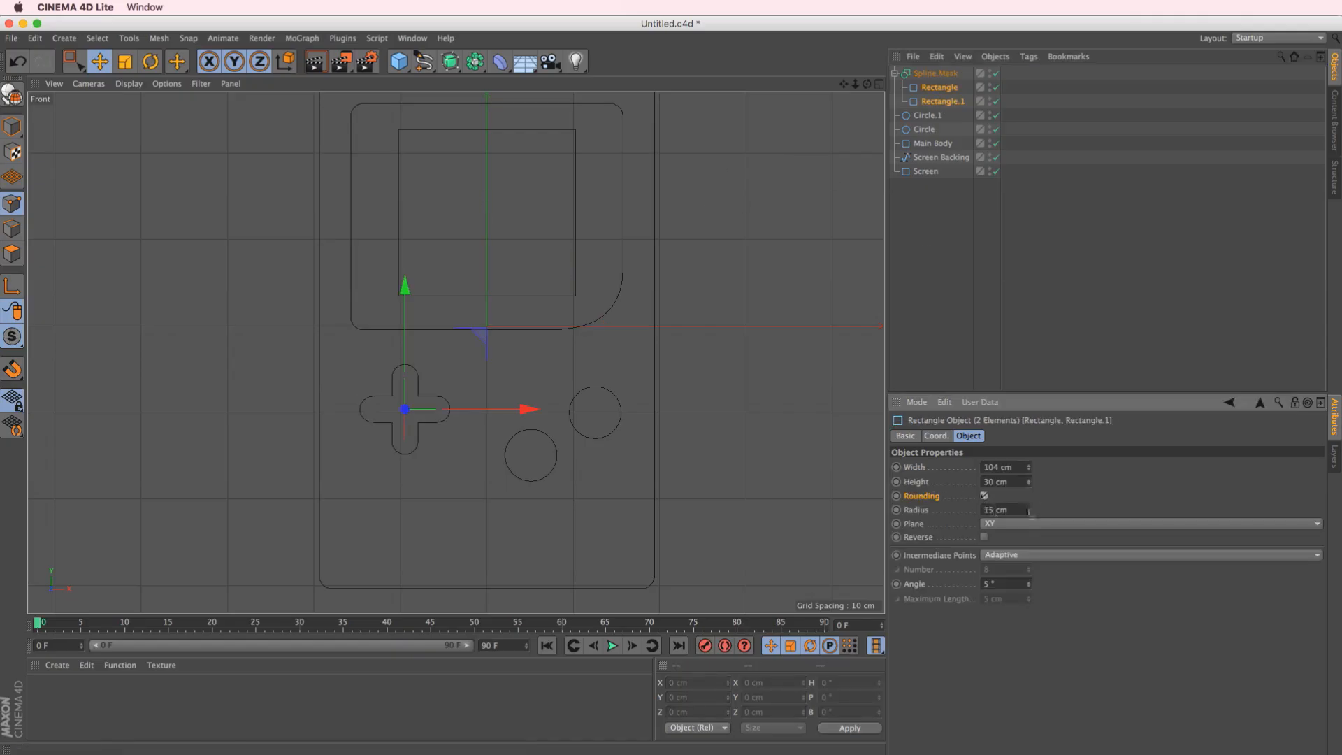
Remove the rounding from the corners of both cross rectangles, and show the outlines in a maximized perspective view
drag(1028, 511, 1032, 520)
click(1092, 376)
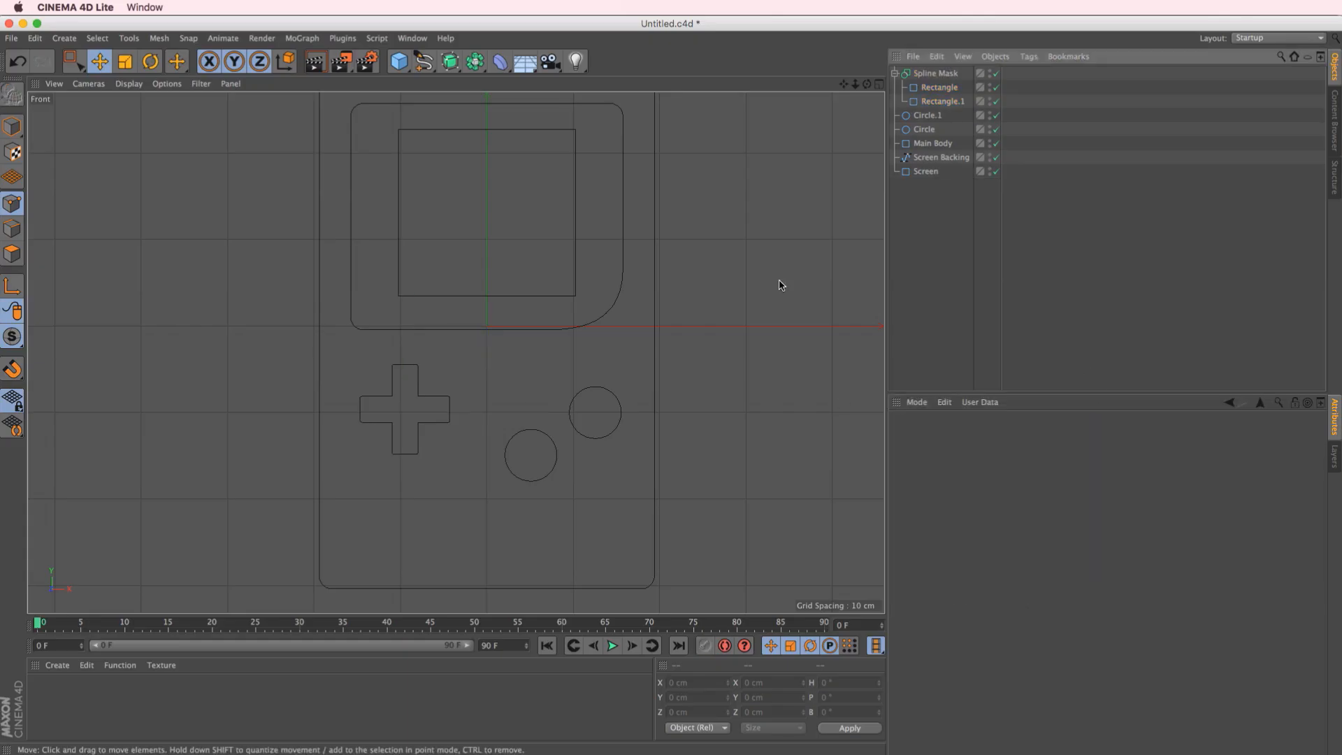
click(878, 86)
alt+drag(290, 203, 319, 225)
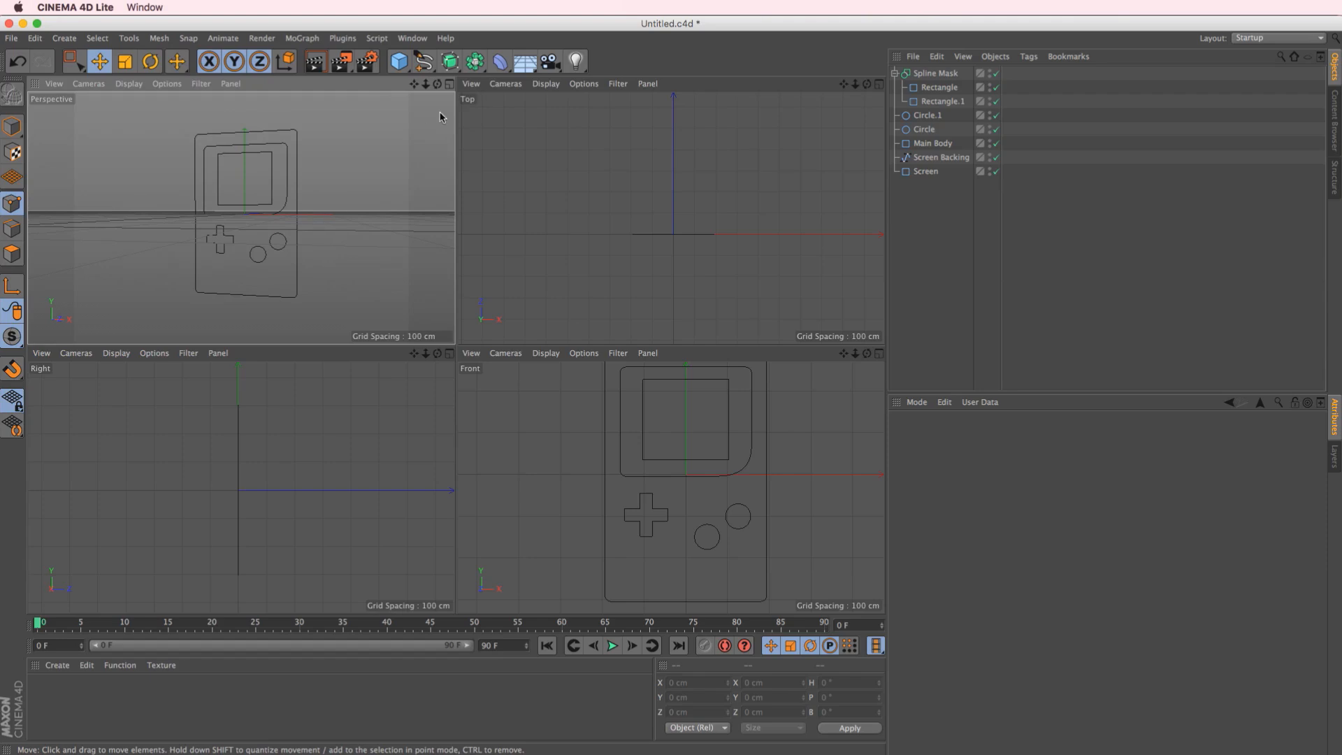
click(449, 85)
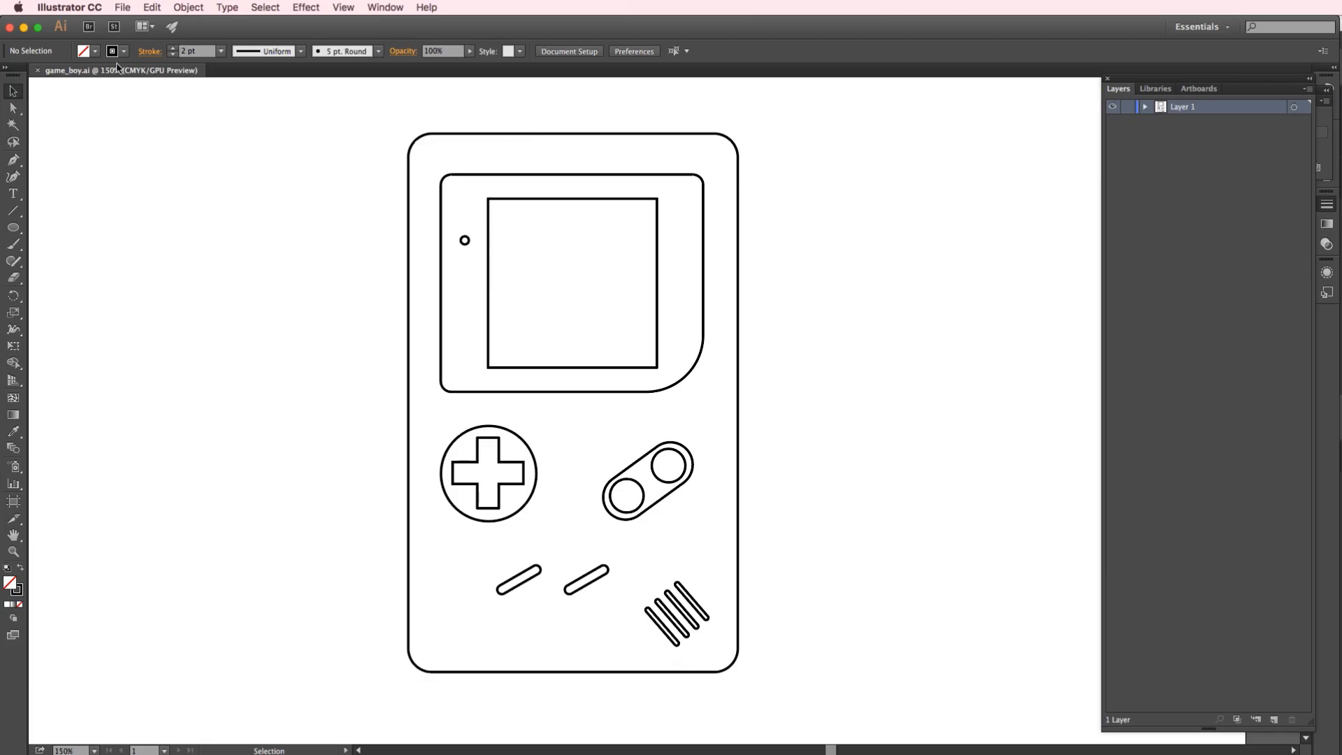
In Illustrator, save the artwork as game_boy.ai in Illustrator 8 format, replacing the existing file in the CEL_SHADING folder
click(122, 7)
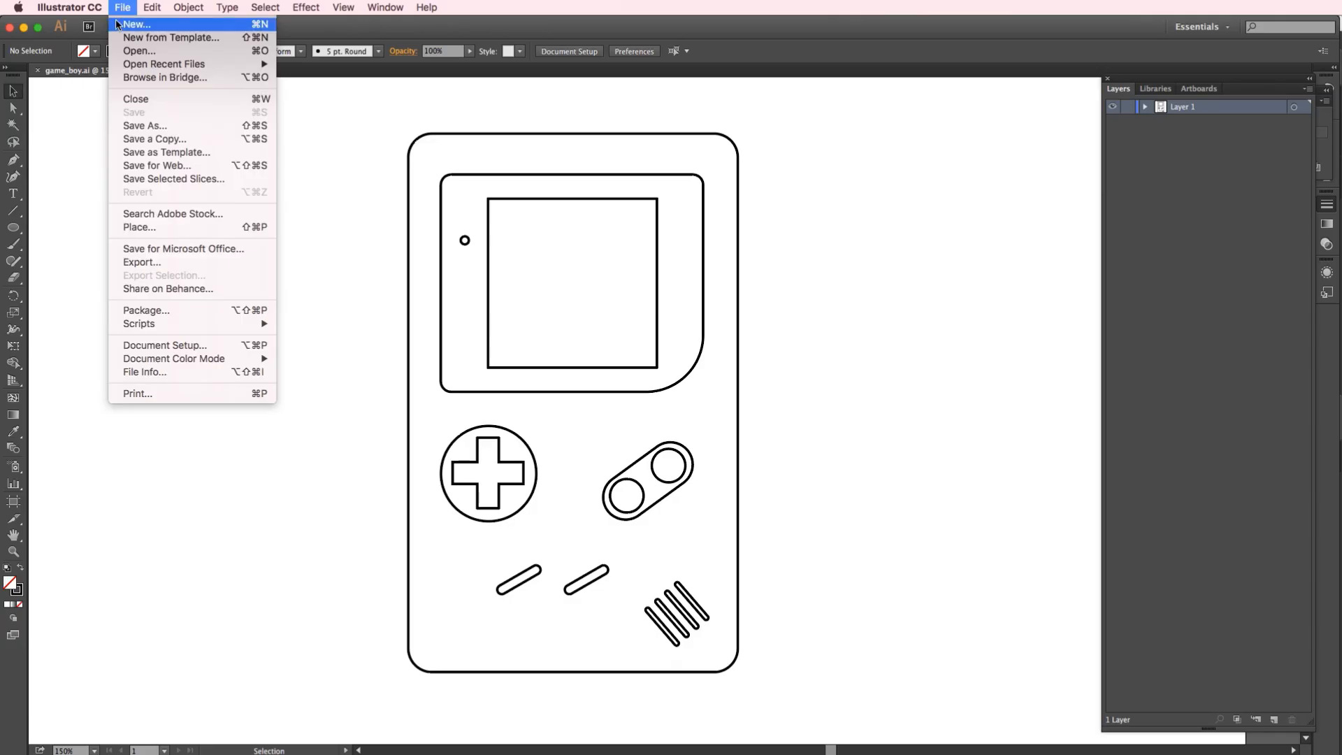
click(139, 126)
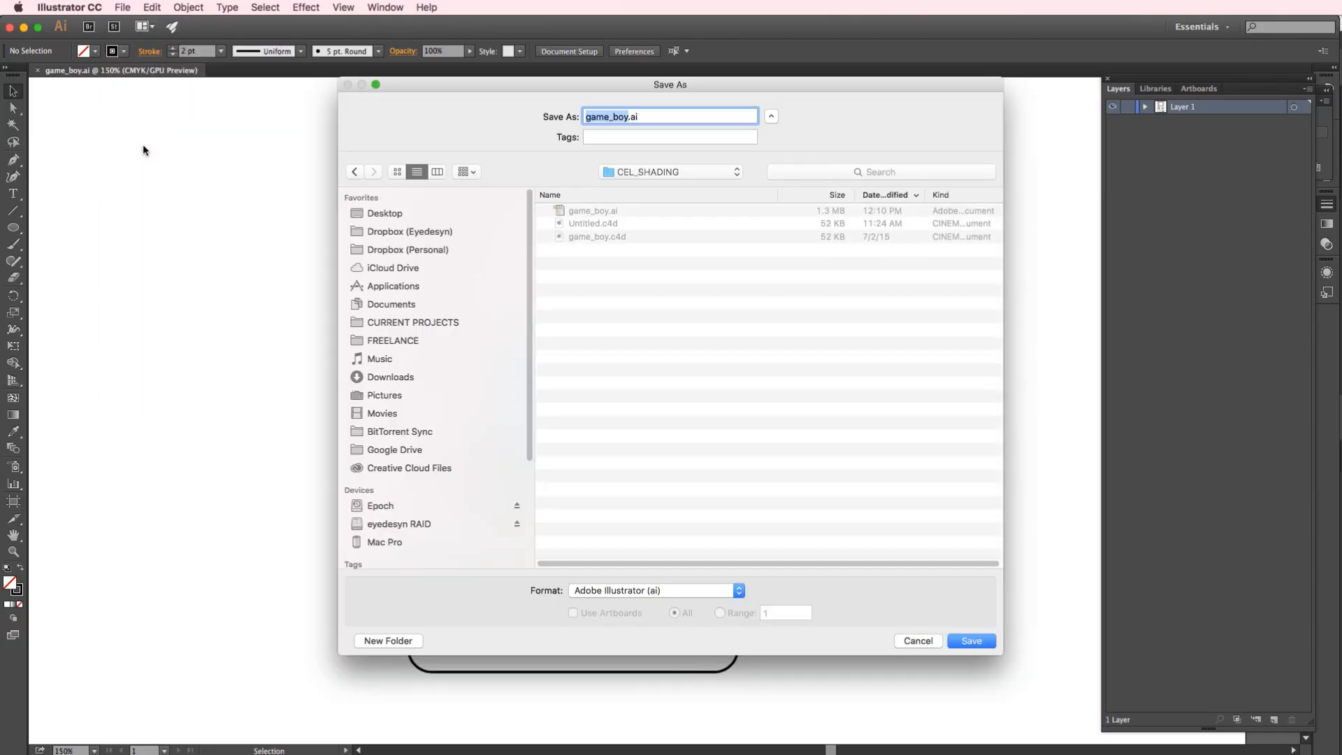
click(971, 643)
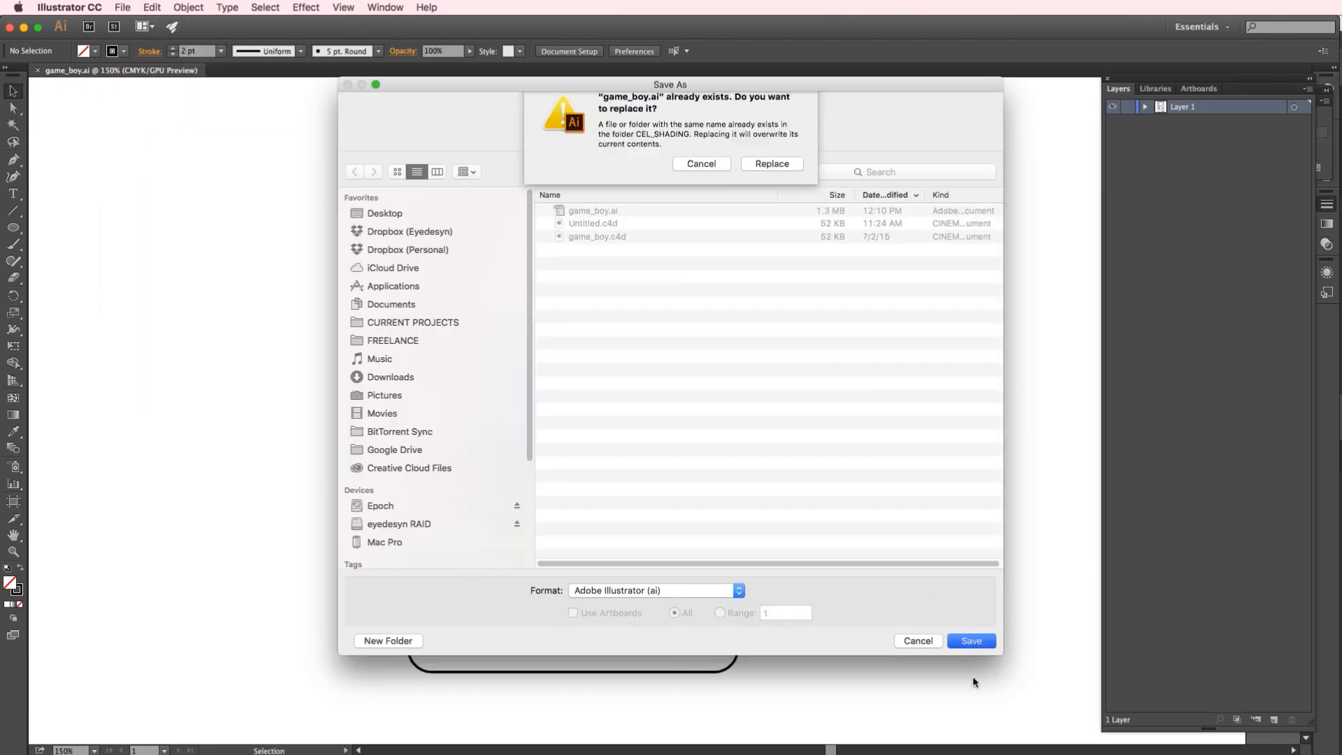
click(773, 177)
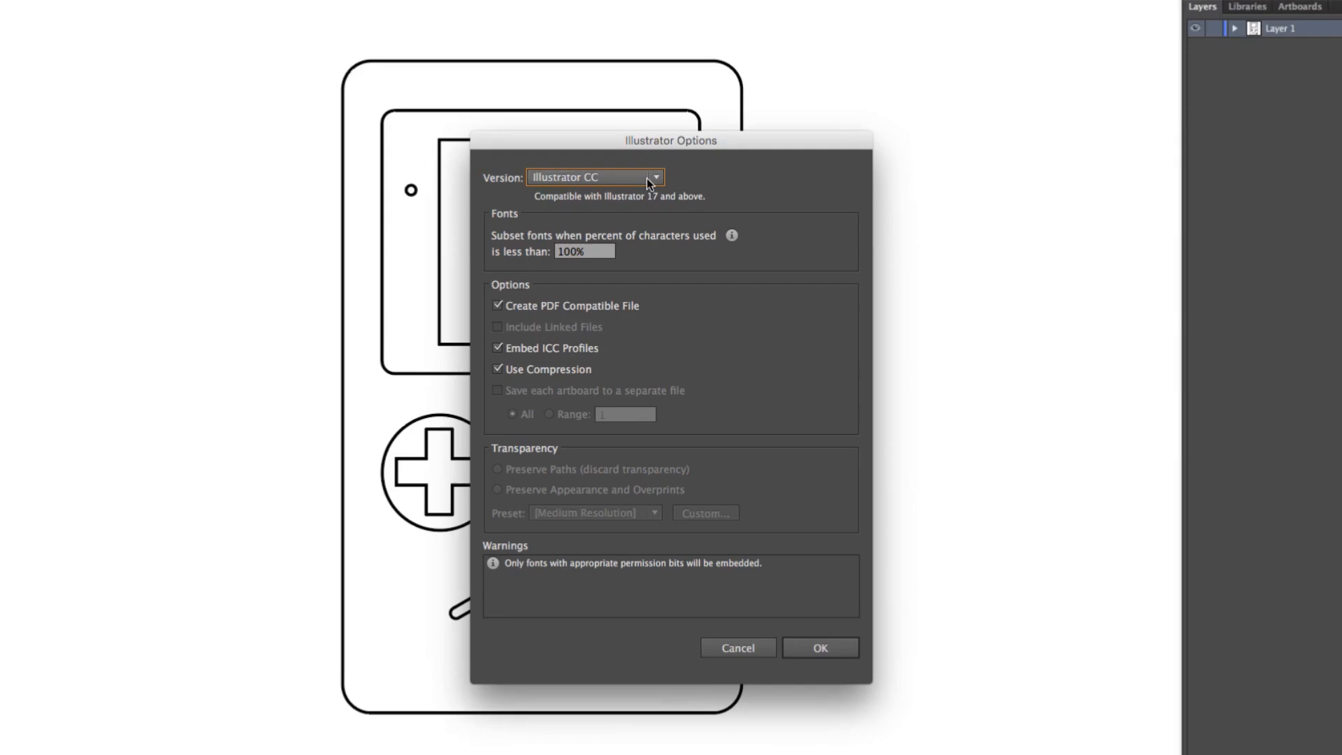
click(647, 178)
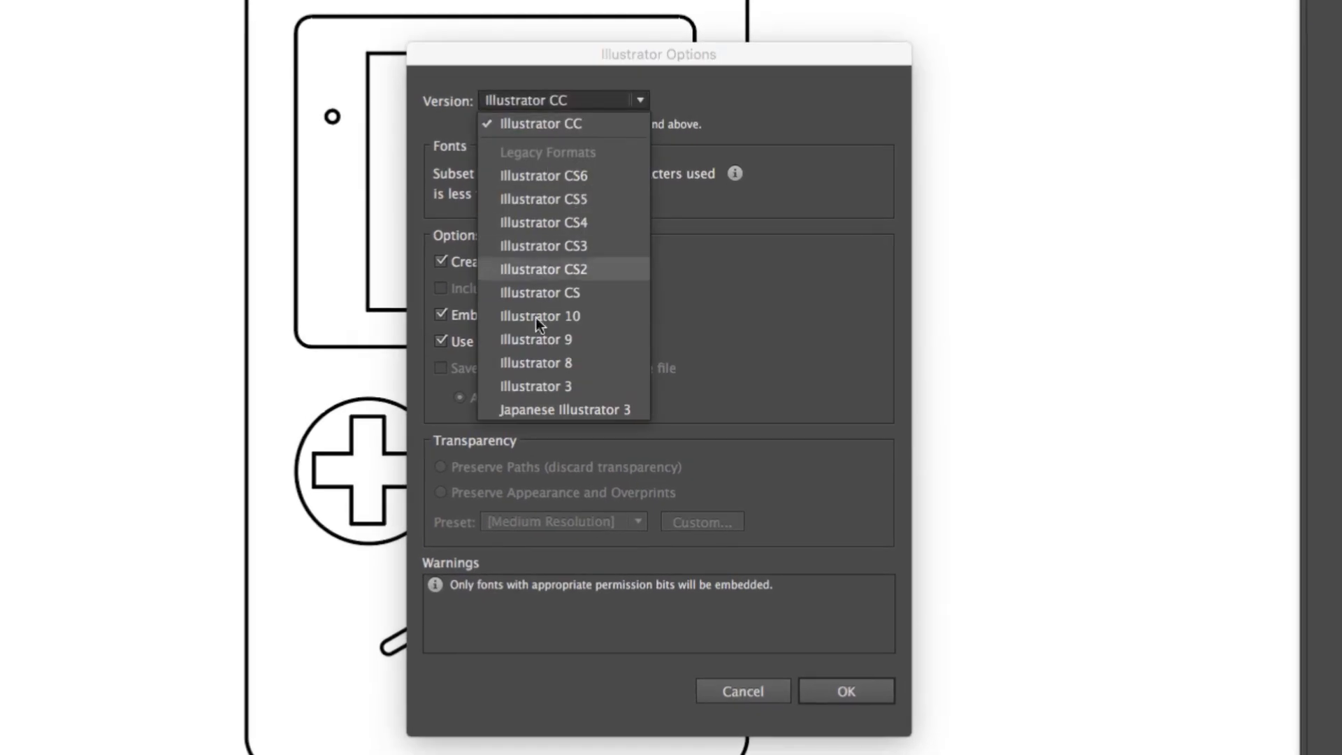
click(585, 364)
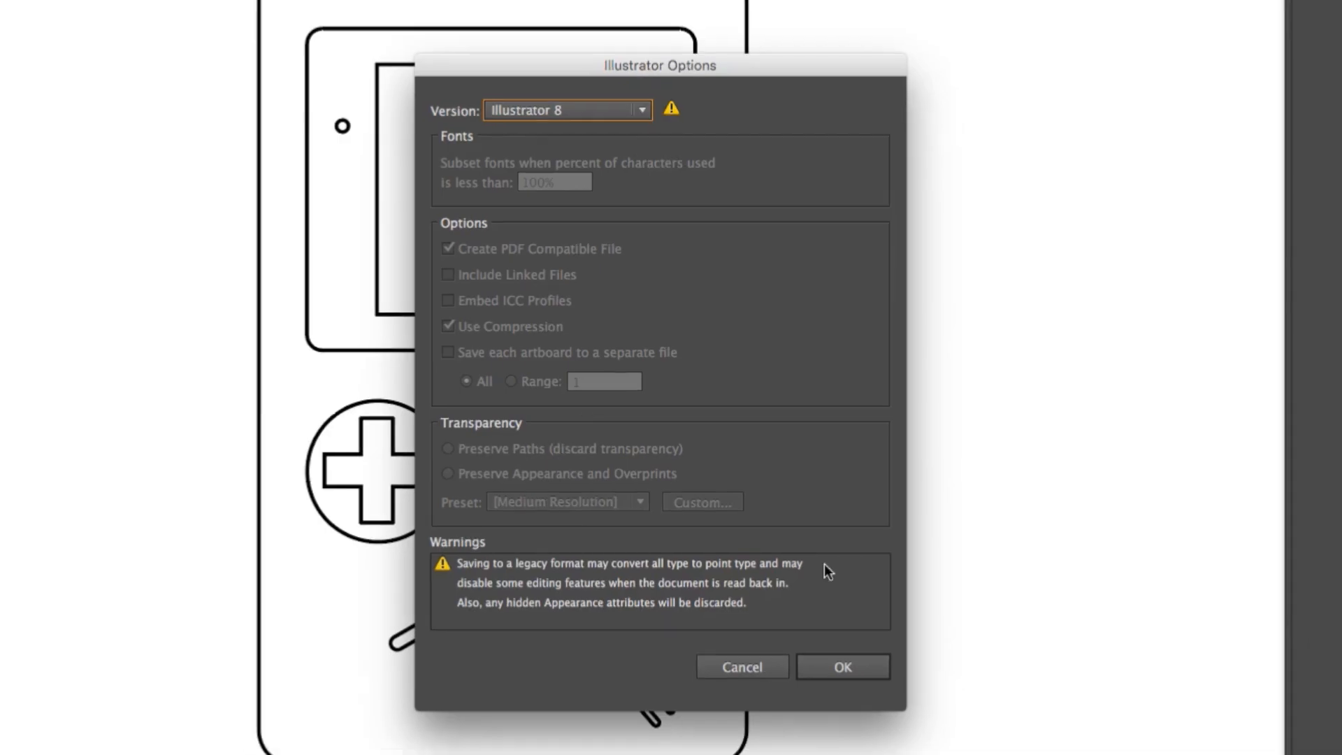
click(821, 632)
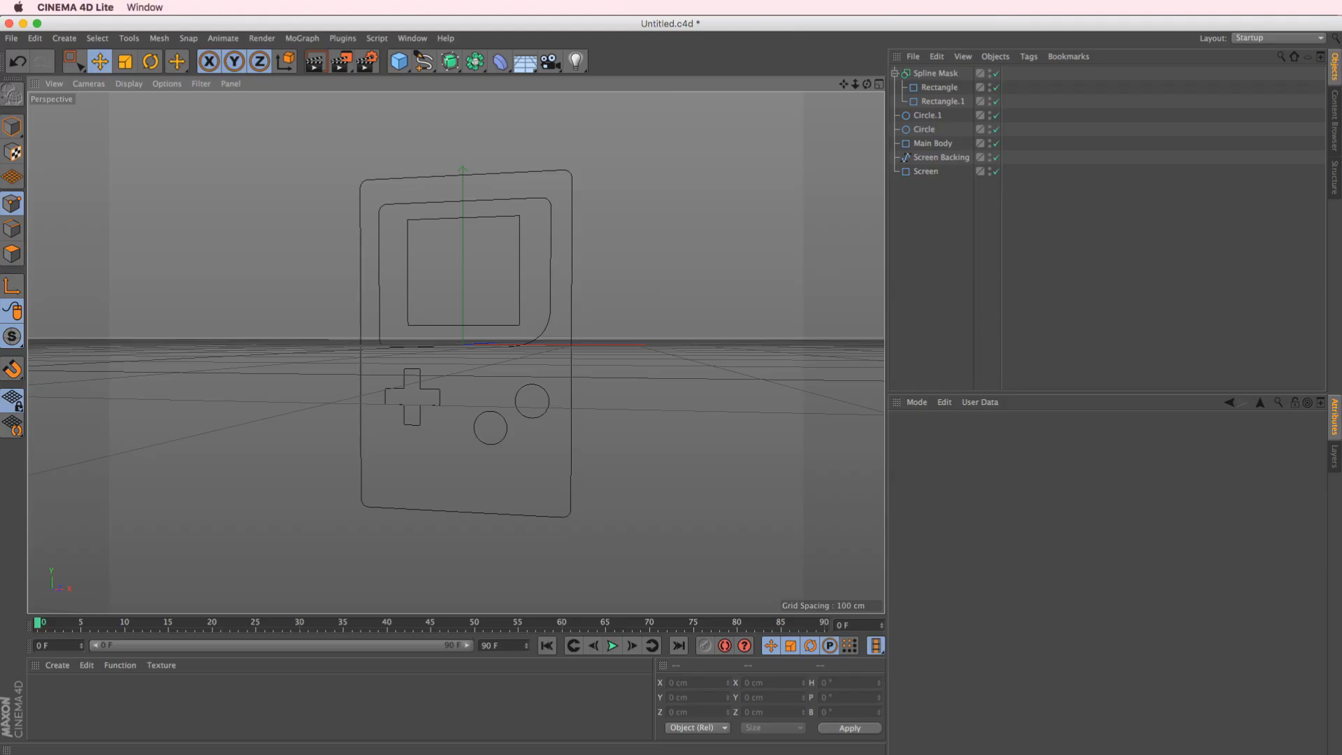
In Cinema 4D, create a new project and open game_boy.ai from the CEL_SHADING folder, importing it in centimeters with Connect Splines on
click(11, 38)
click(15, 59)
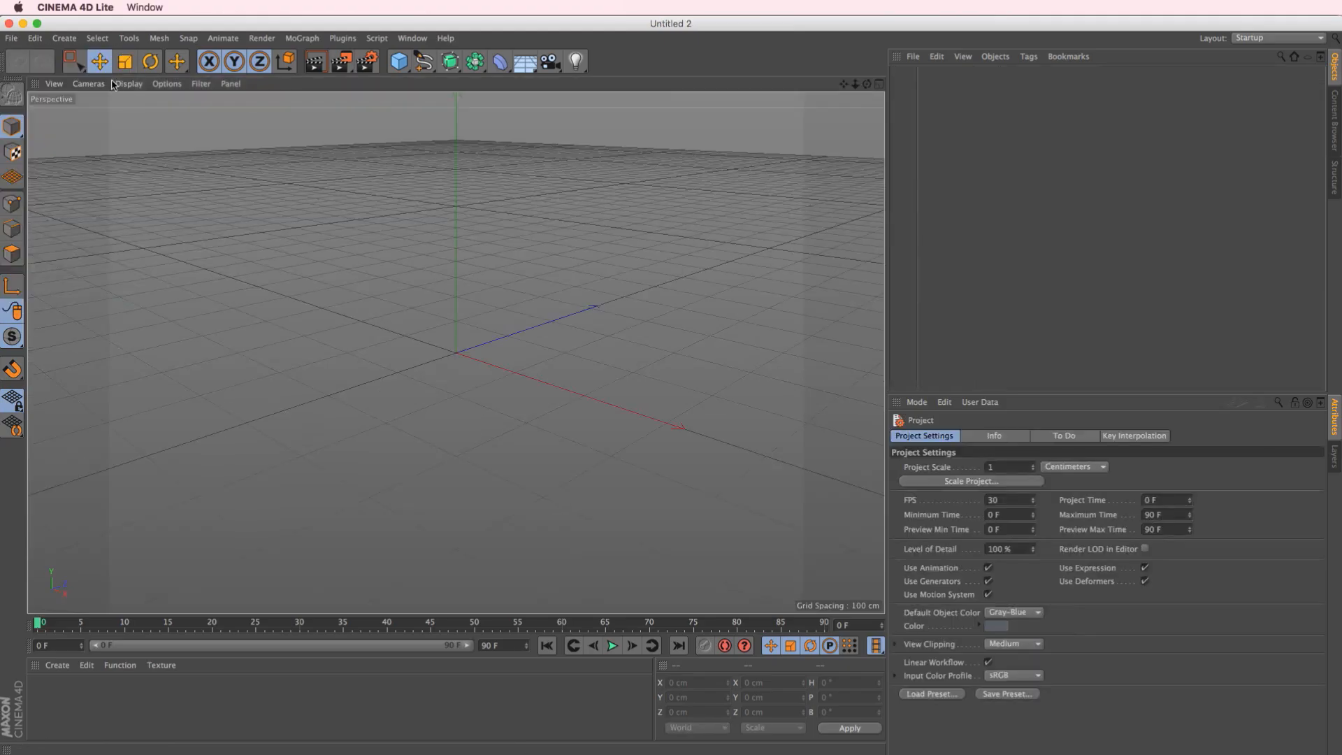
click(12, 38)
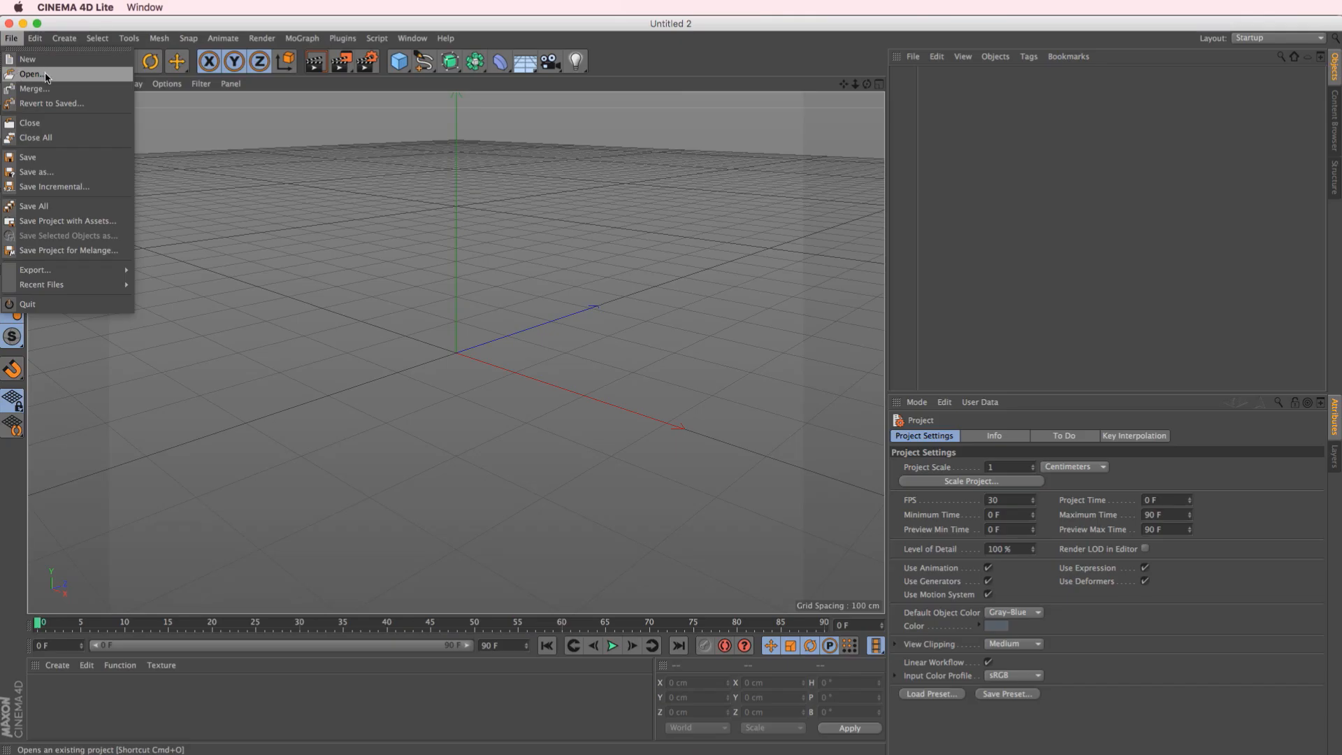
click(63, 74)
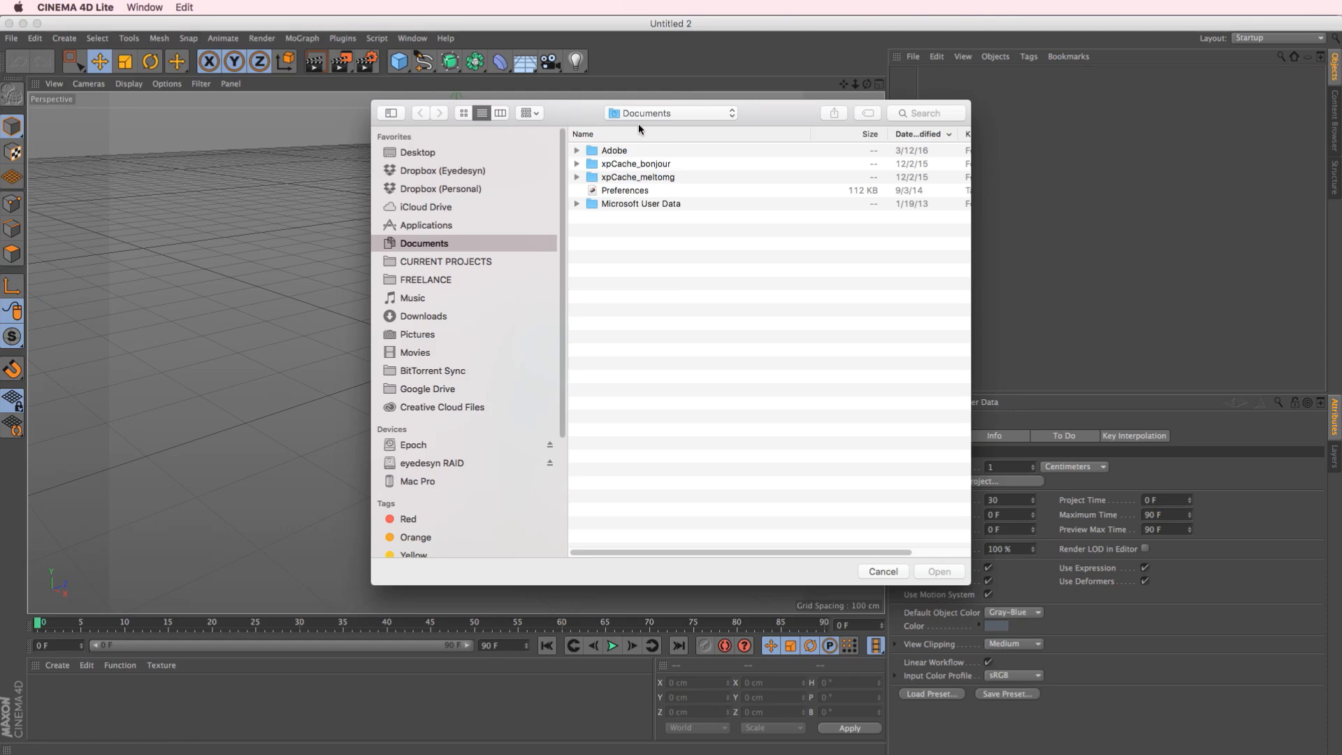
click(644, 114)
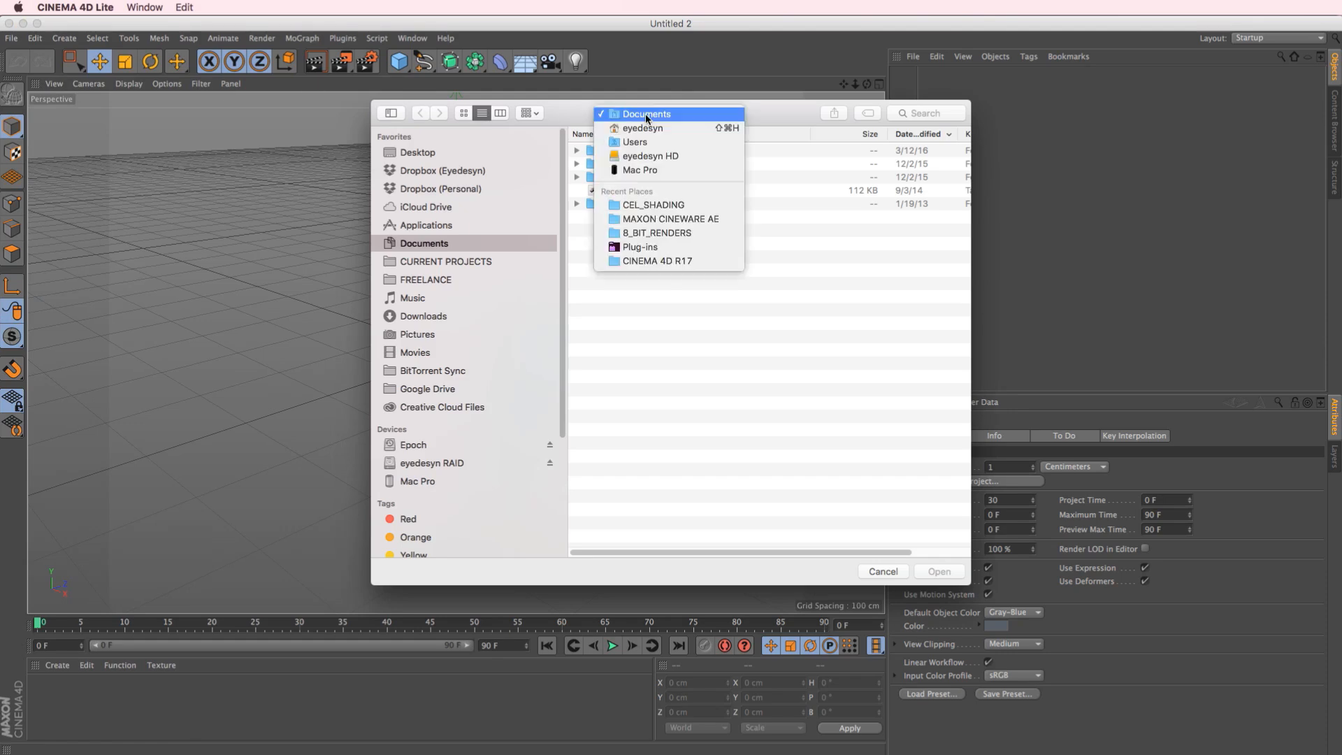
click(646, 201)
click(627, 151)
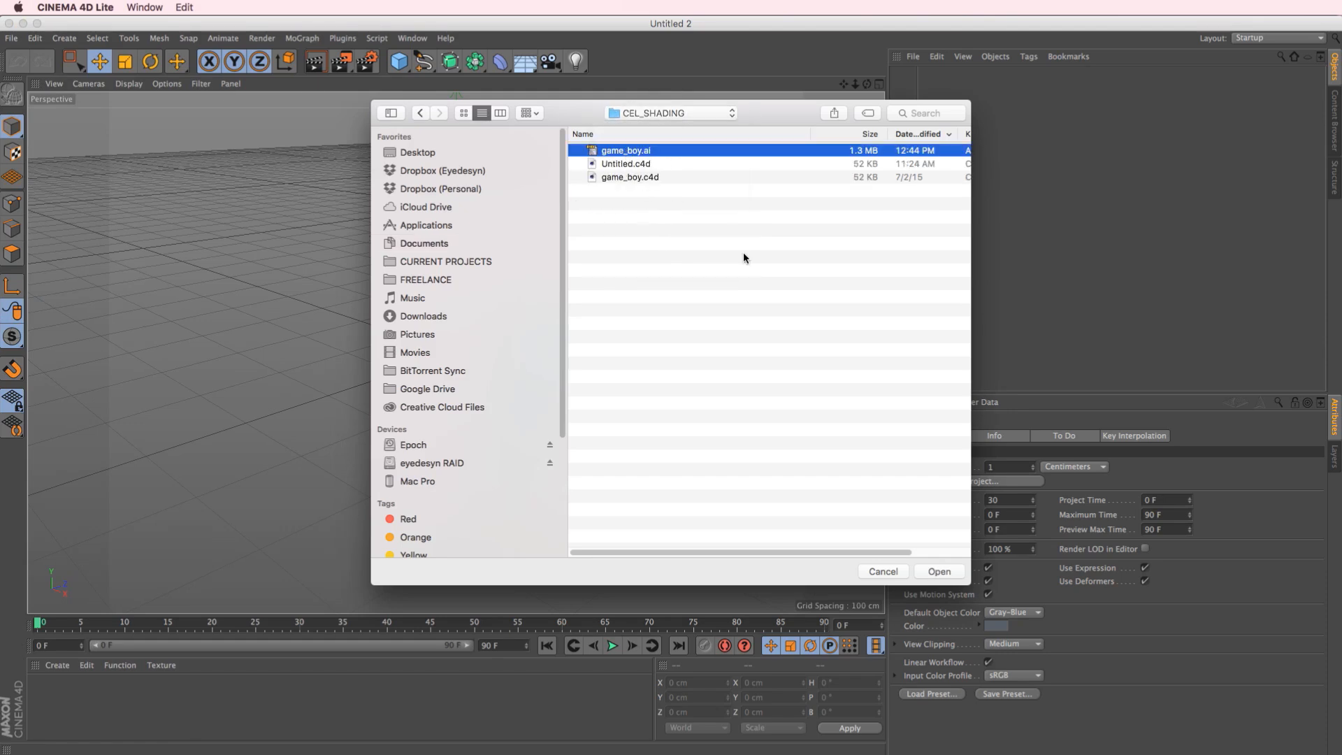
click(939, 572)
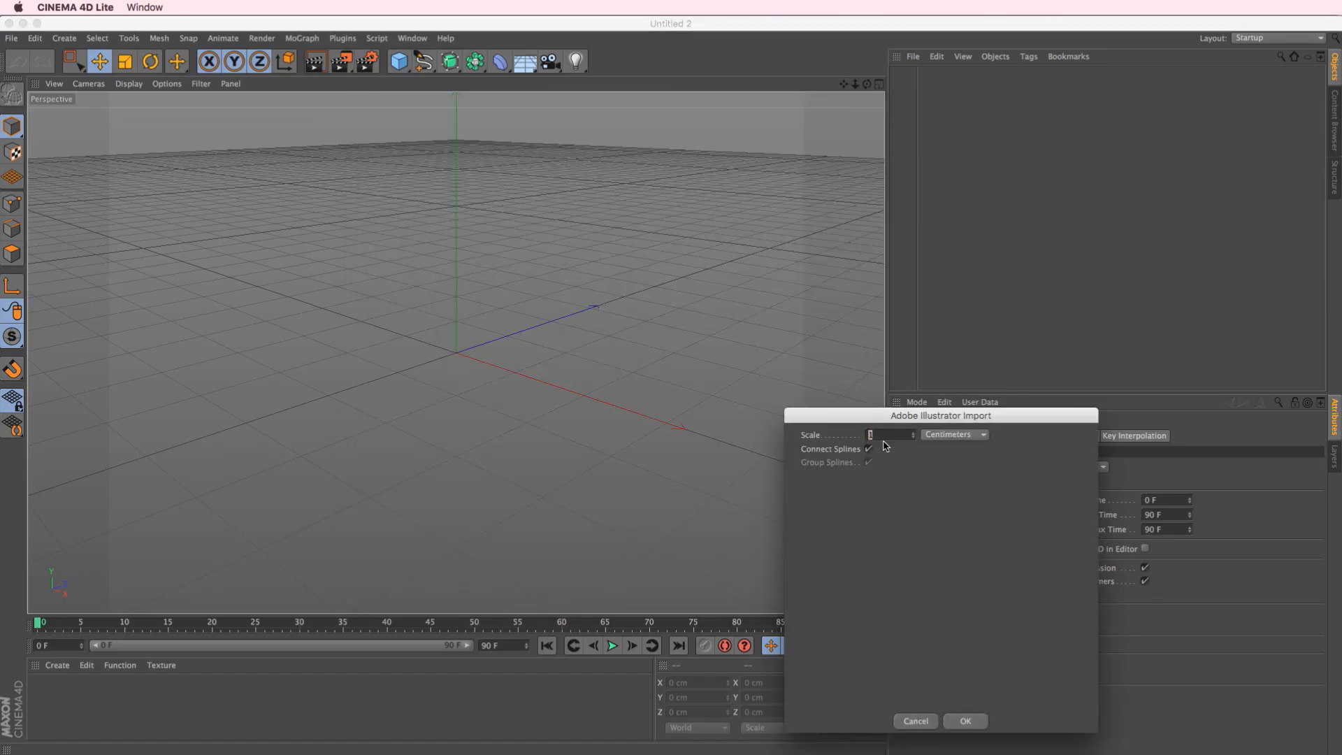
click(968, 722)
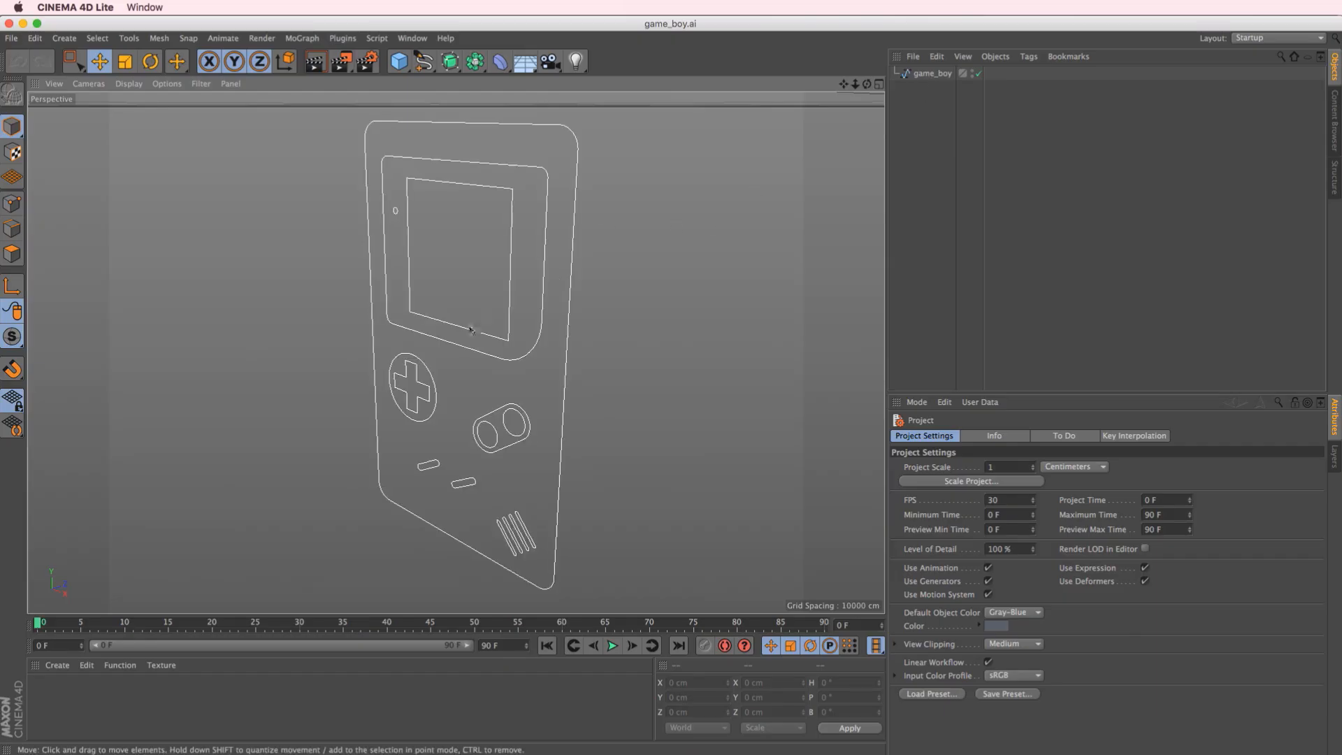
alt+drag(488, 352, 542, 320)
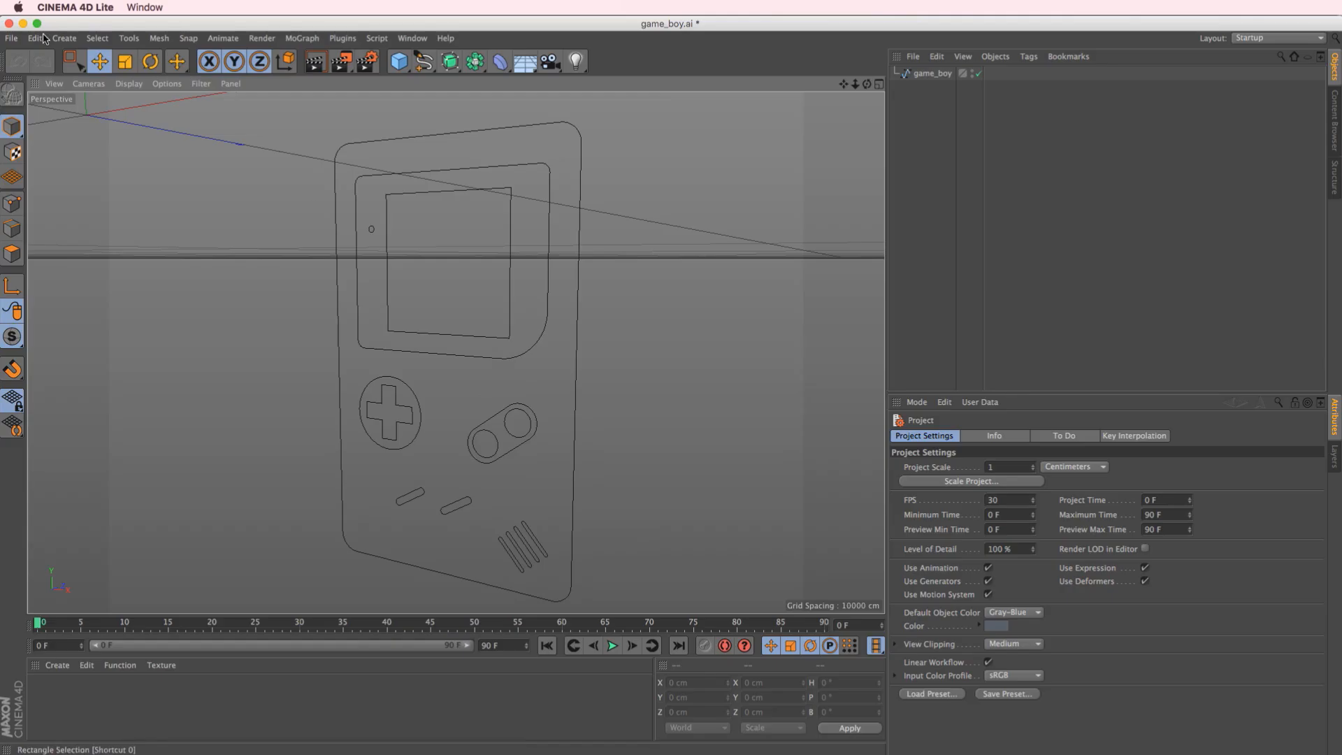
Open game_boy.ai again under the same name and title, importing it with Connect Splines turned off
click(12, 40)
click(21, 74)
double_click(654, 151)
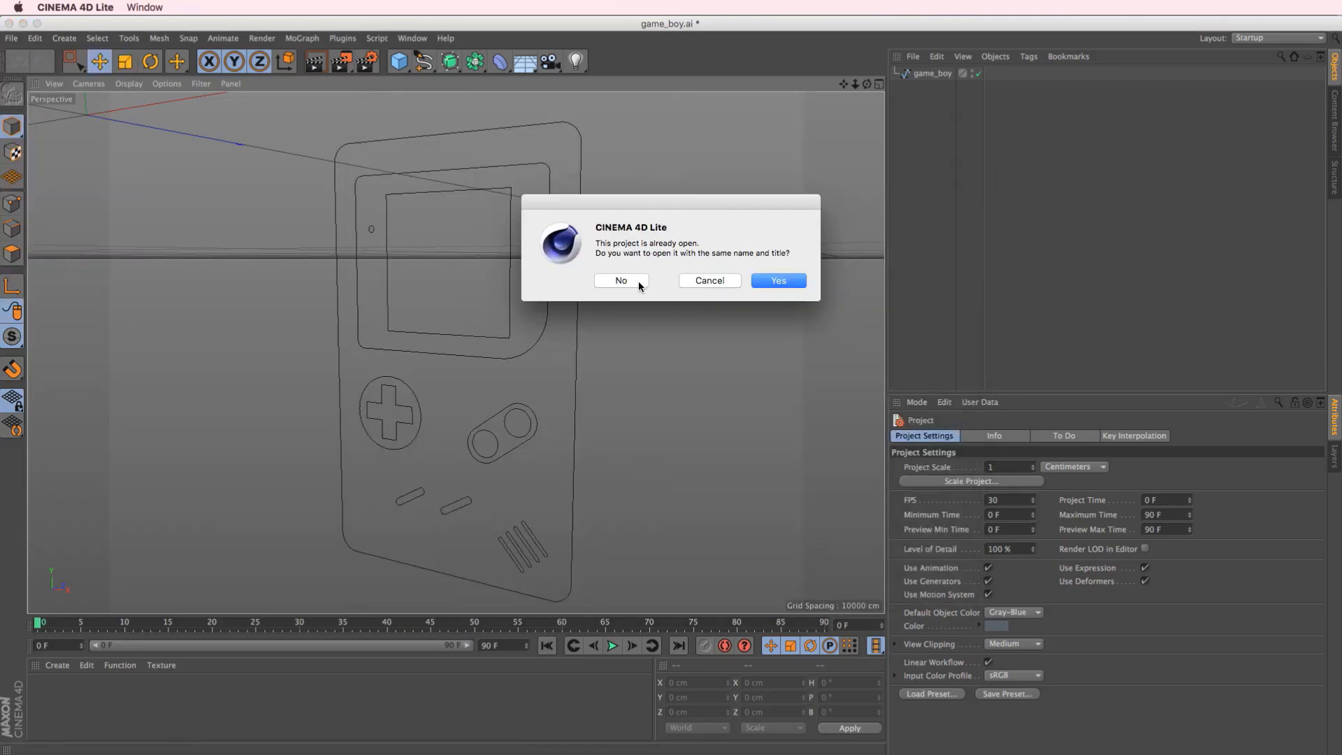
click(772, 282)
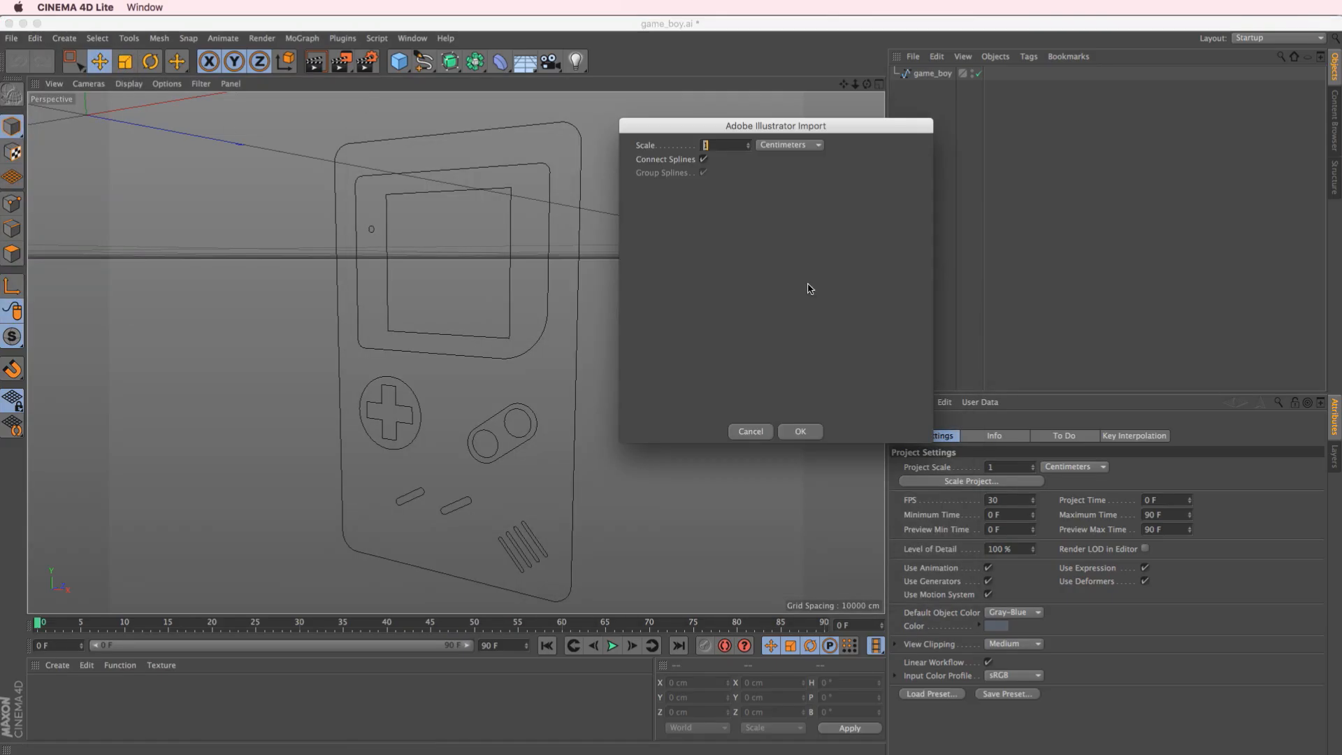
click(704, 159)
click(801, 431)
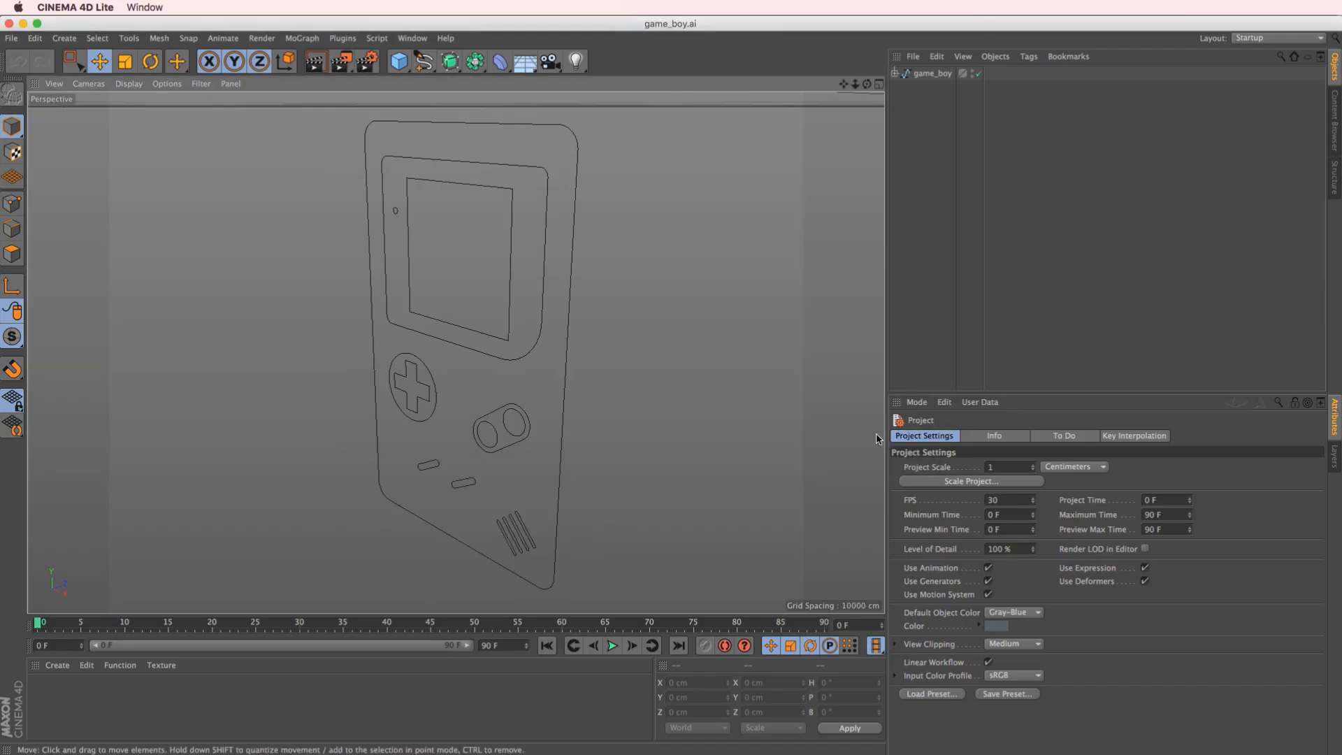
Examine the separate paths inside the imported game_boy hierarchy to see which part of the device each one outlines
click(895, 74)
click(926, 87)
click(928, 109)
click(927, 140)
click(921, 185)
click(926, 200)
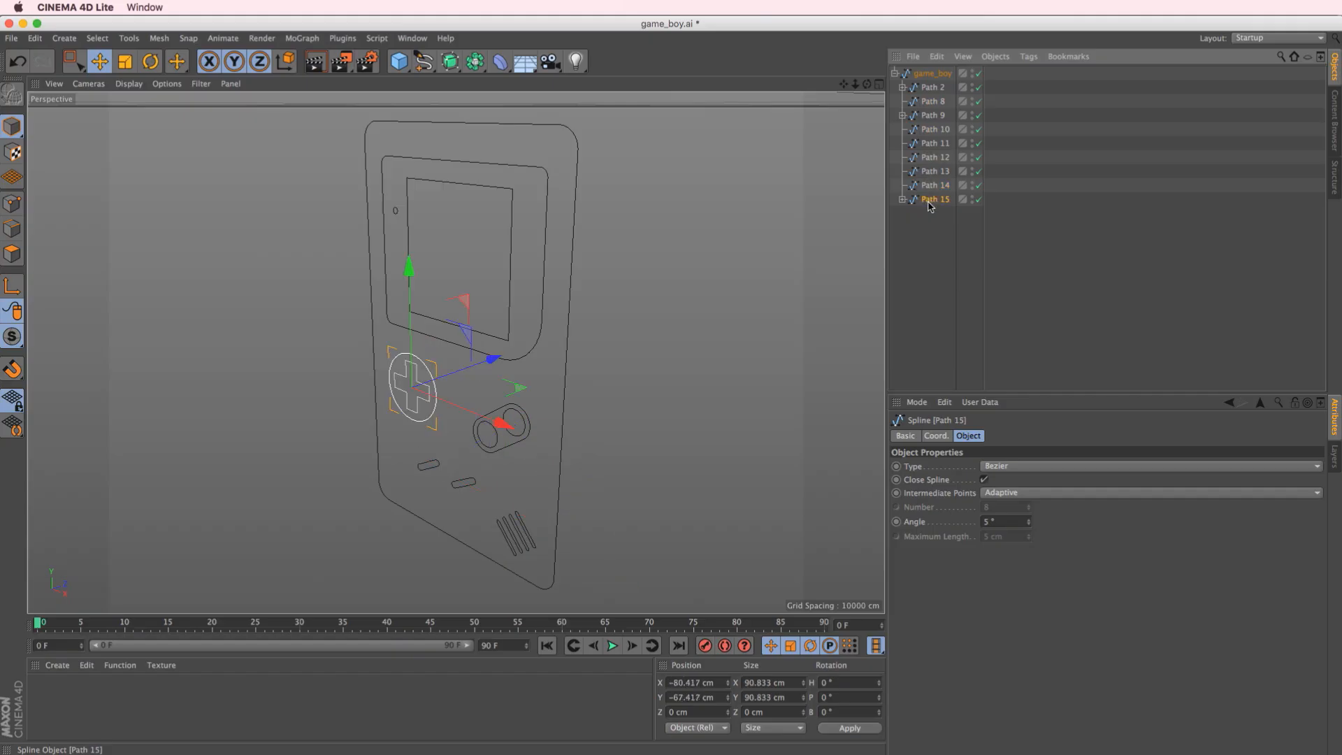
click(923, 186)
click(910, 202)
click(902, 199)
click(932, 175)
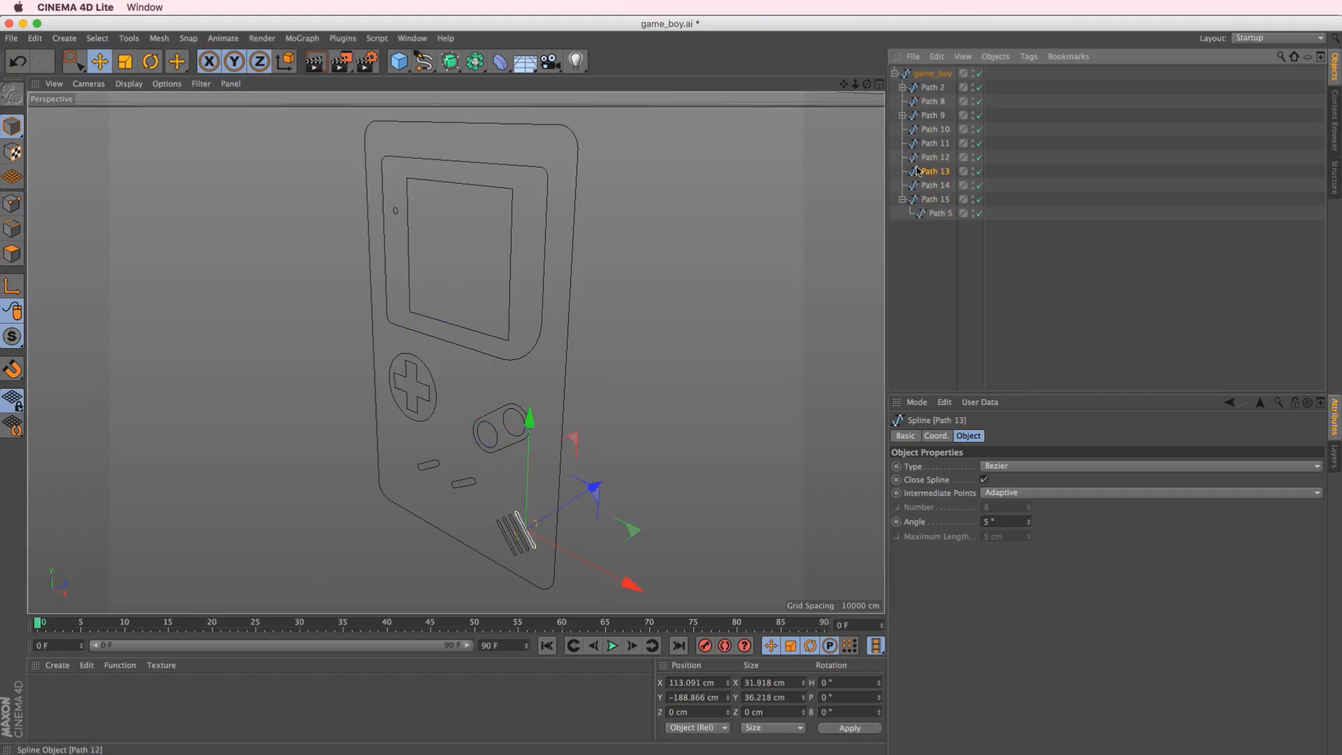
Move the game_boy parent spline to the world origin by setting its X and Y positions to 0 cm
alt+drag(517, 521, 468, 466)
alt+right_drag(489, 410, 442, 428)
alt+drag(441, 419, 419, 432)
click(934, 75)
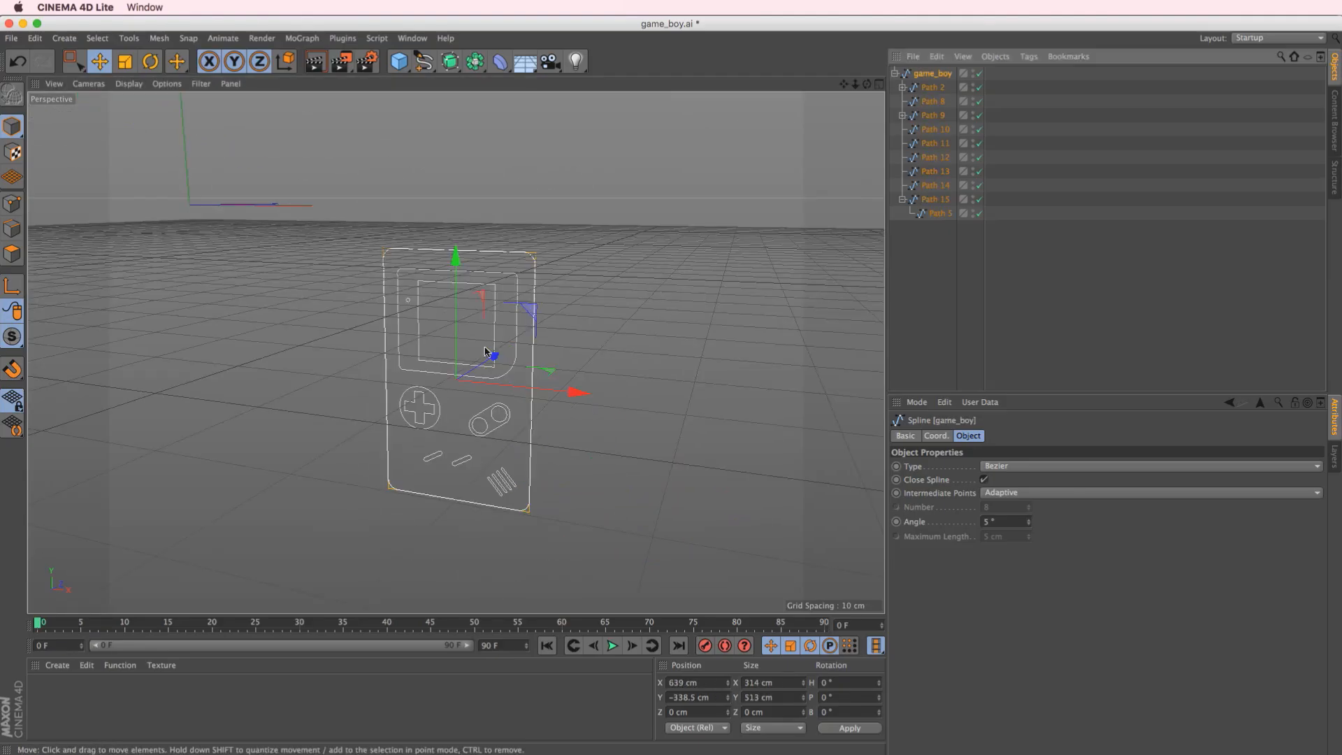
click(936, 436)
click(949, 467)
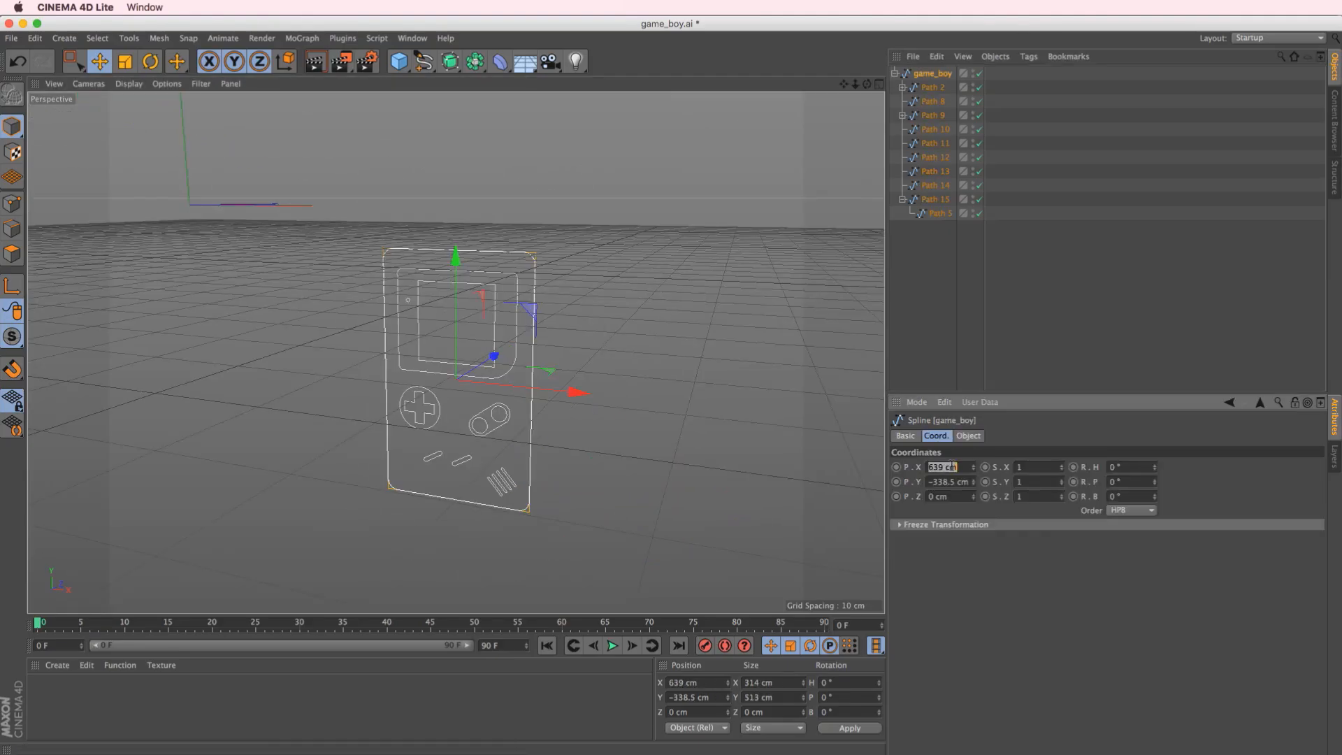
text(0)
key(Tab)
text(0)
key(Return)
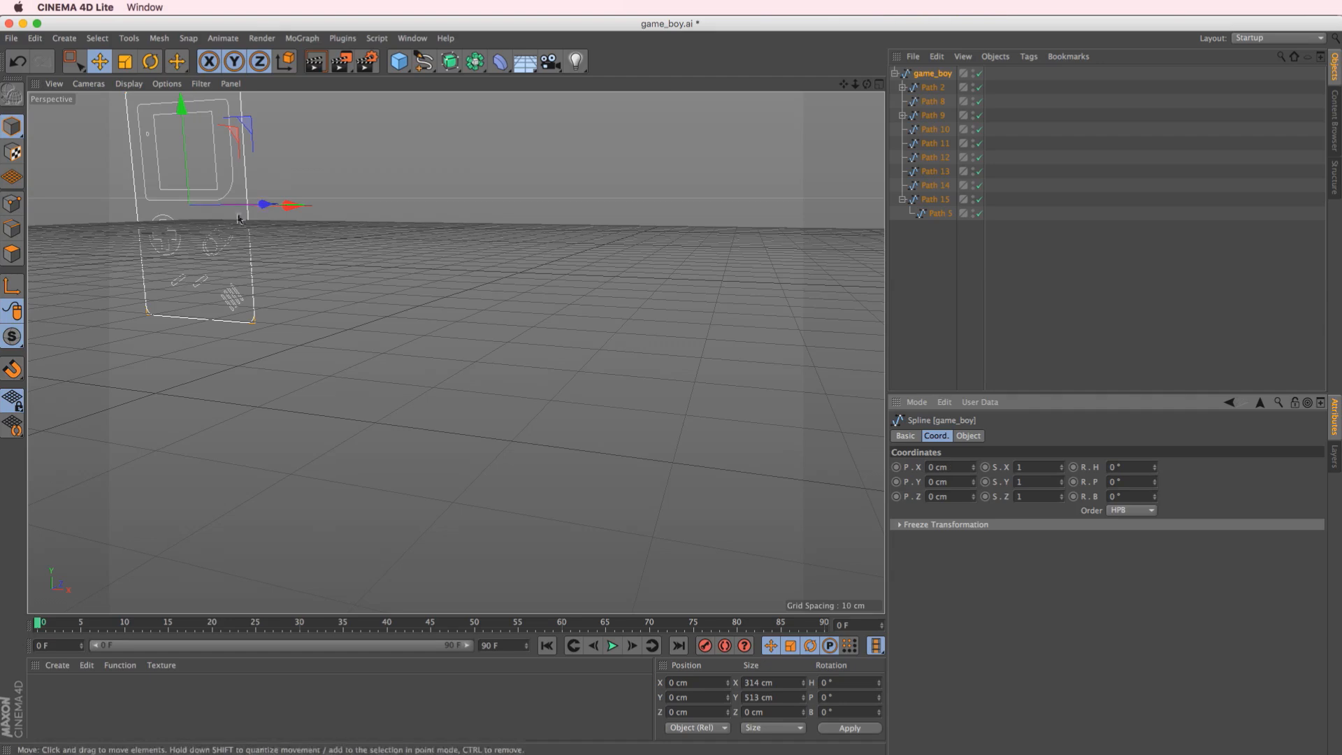
alt+middle_drag(325, 292, 459, 376)
scroll(443, 357, up, 5)
alt+drag(459, 376, 445, 367)
click(1074, 358)
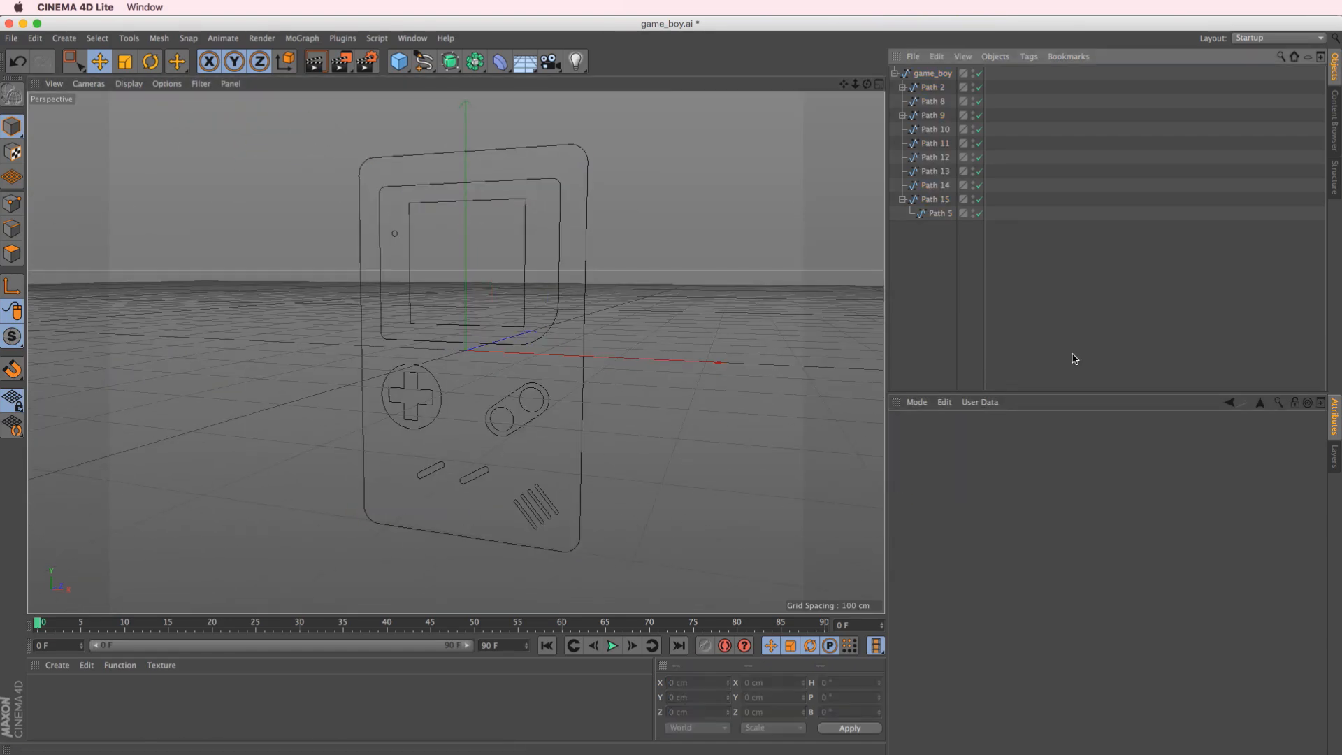